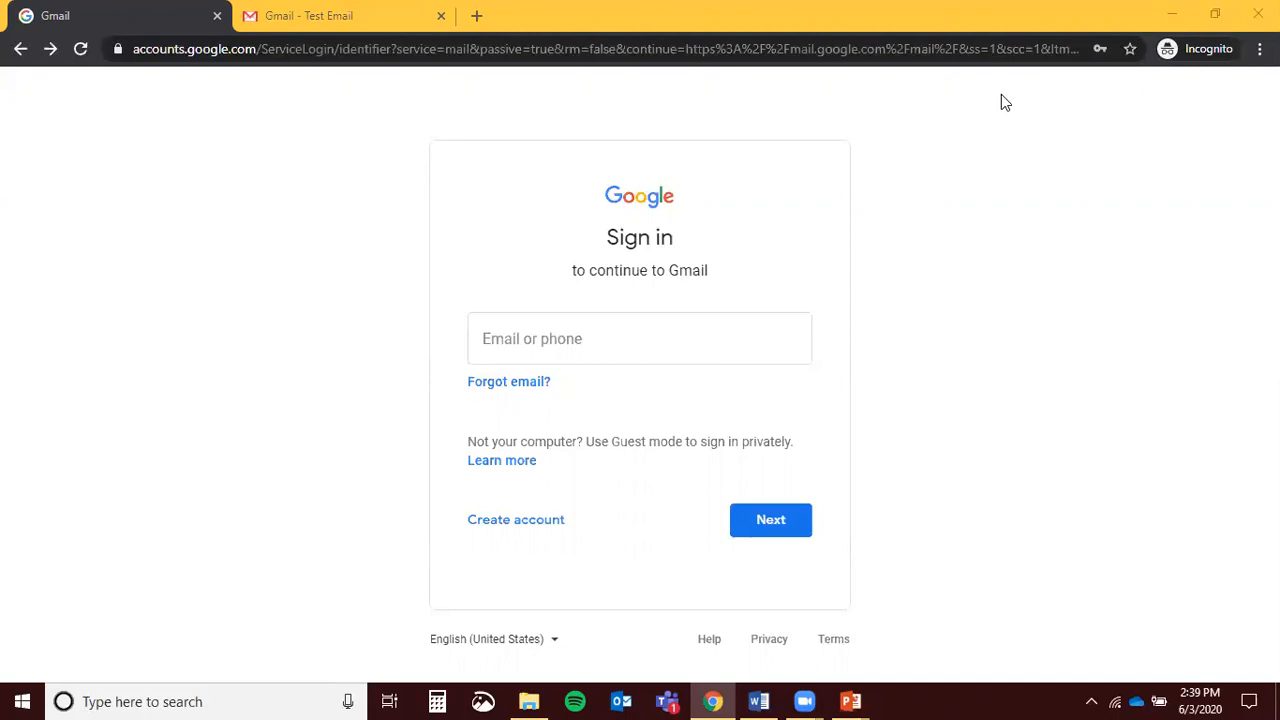
Load gmail.com and start creating a new Google account for personal use
right_click(1001, 101)
click(982, 115)
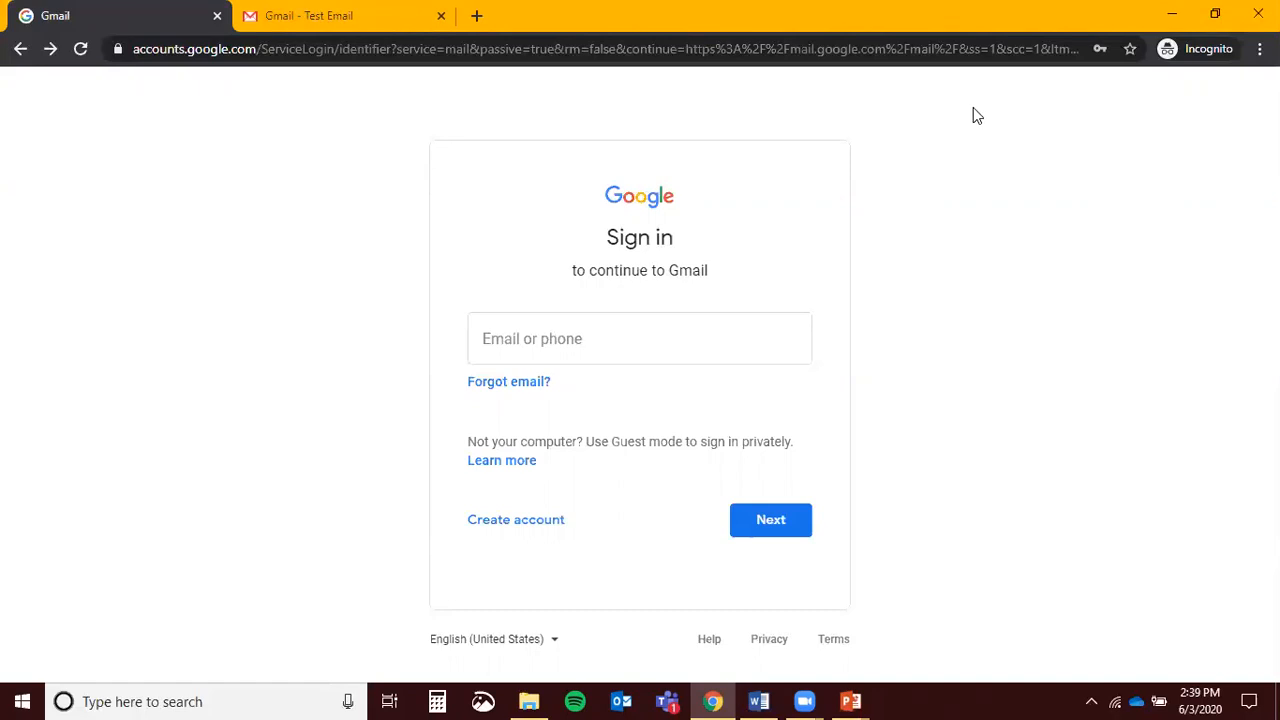
click(806, 49)
text(gmail.com)
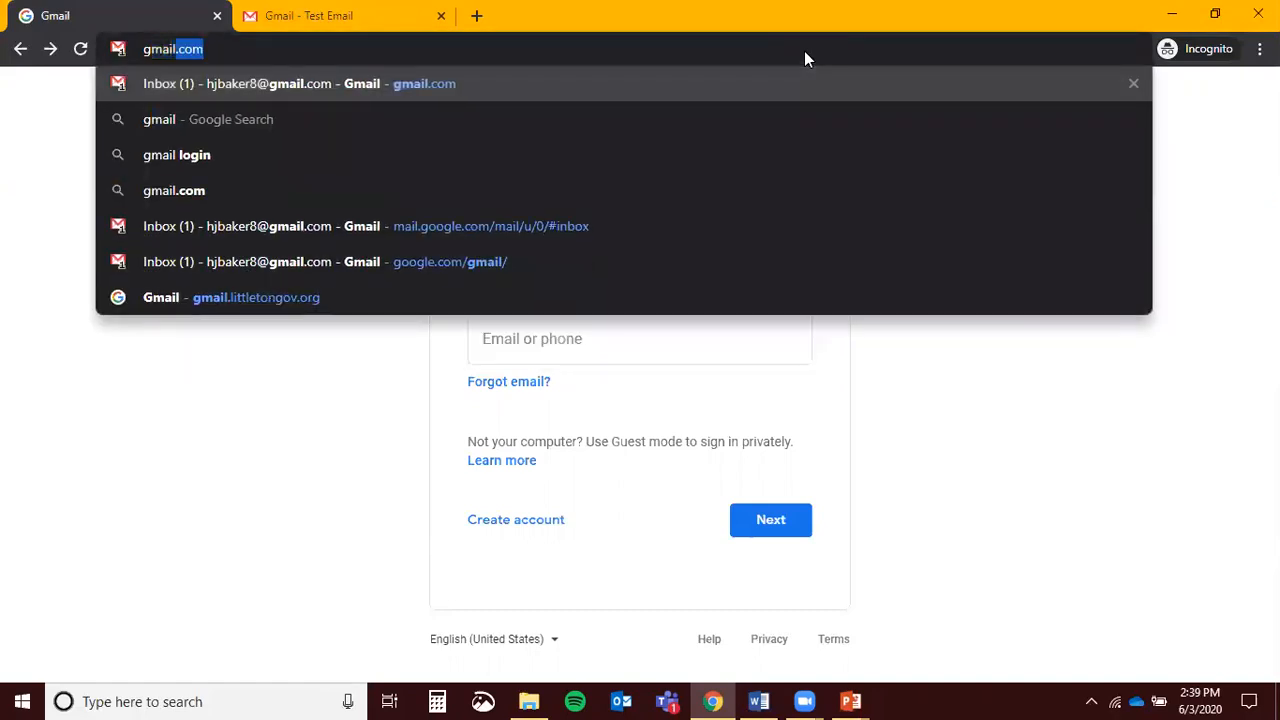
key(Return)
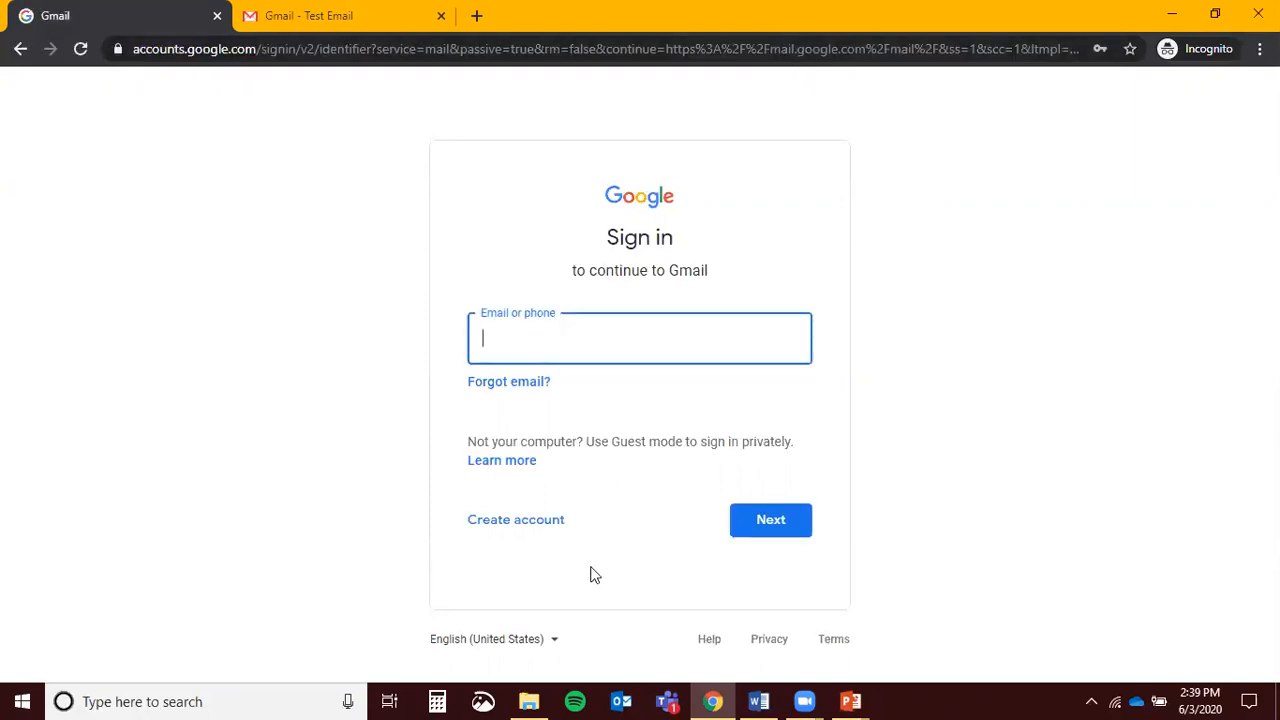
click(522, 524)
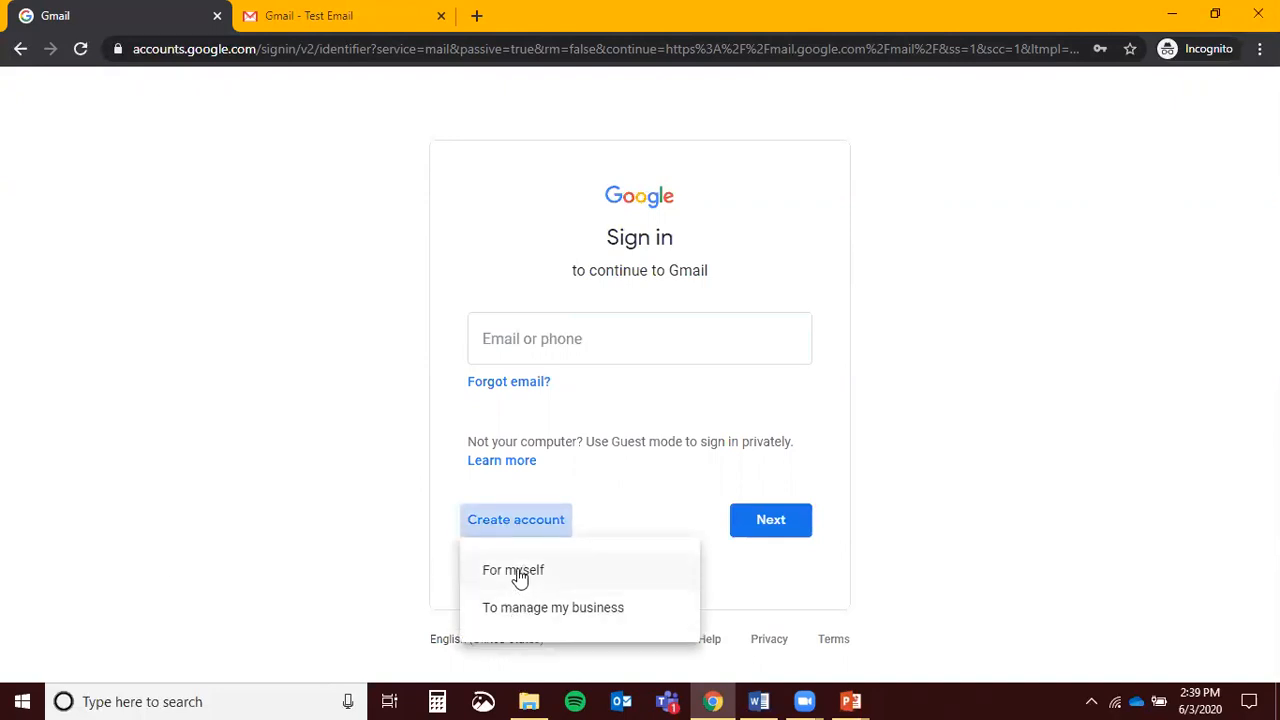
click(519, 575)
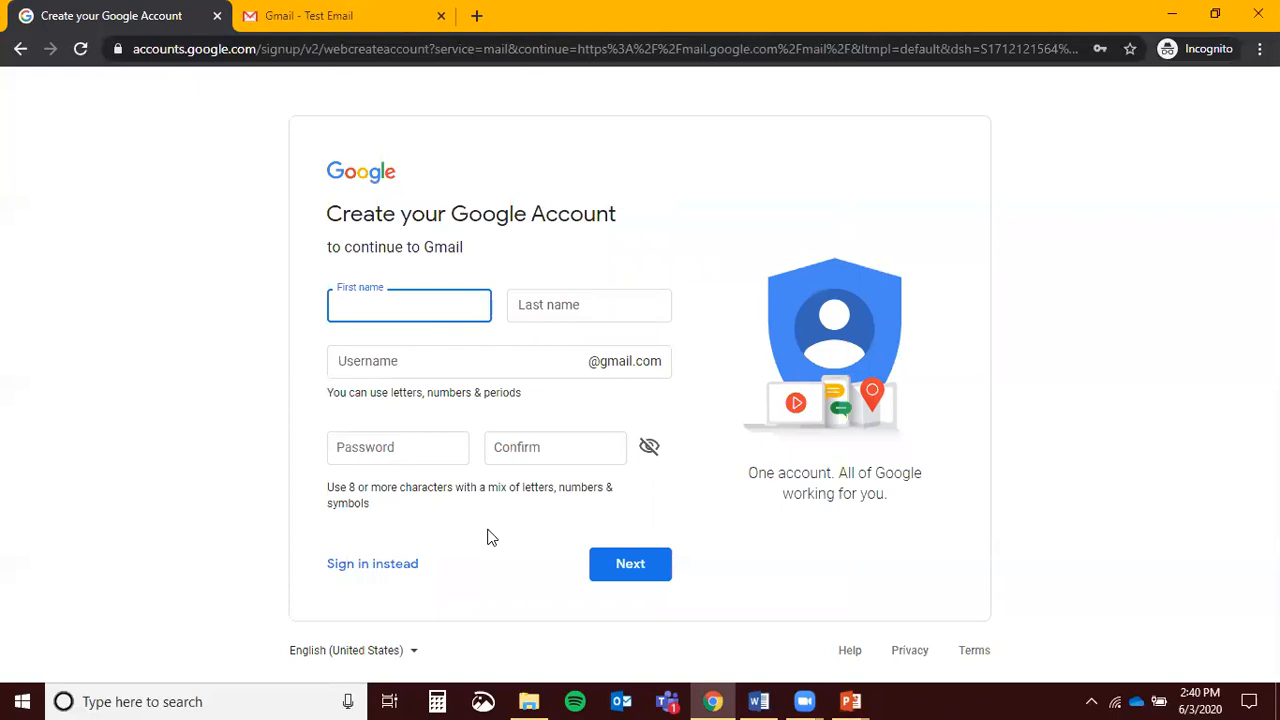
Fill in the first name, last name and desired username on the sign-up form
key(Tab)
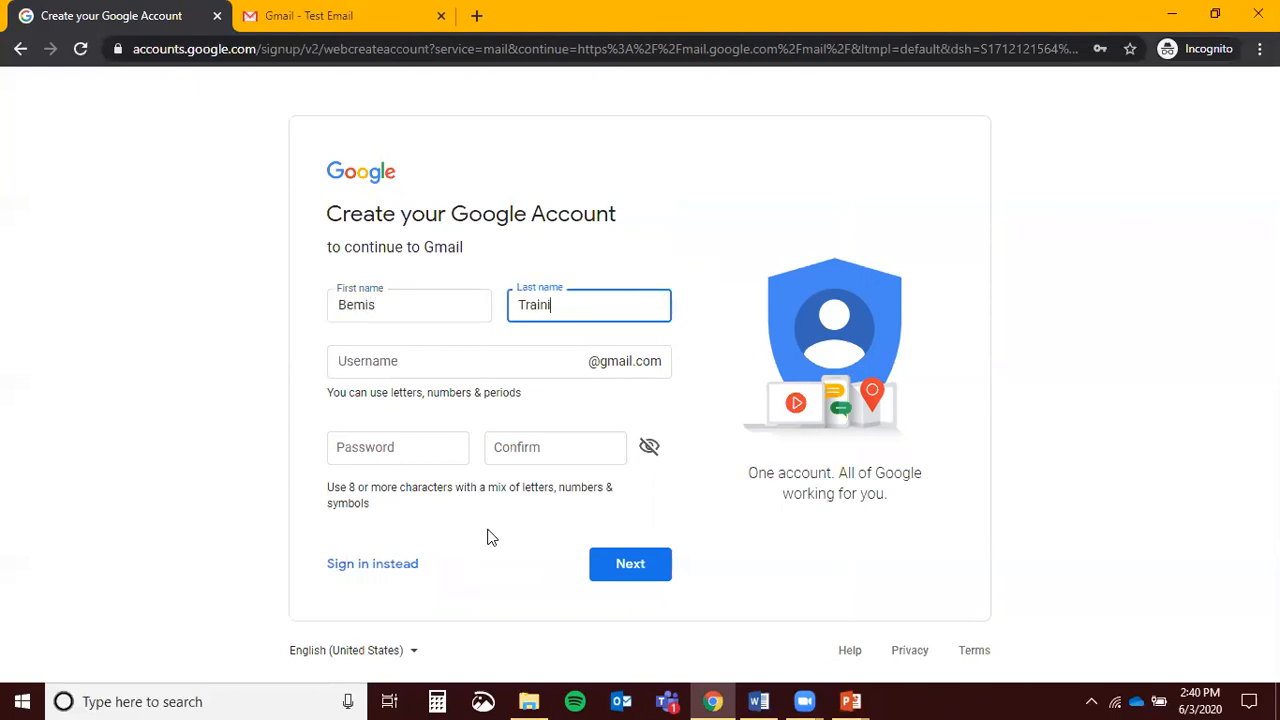
key(Tab)
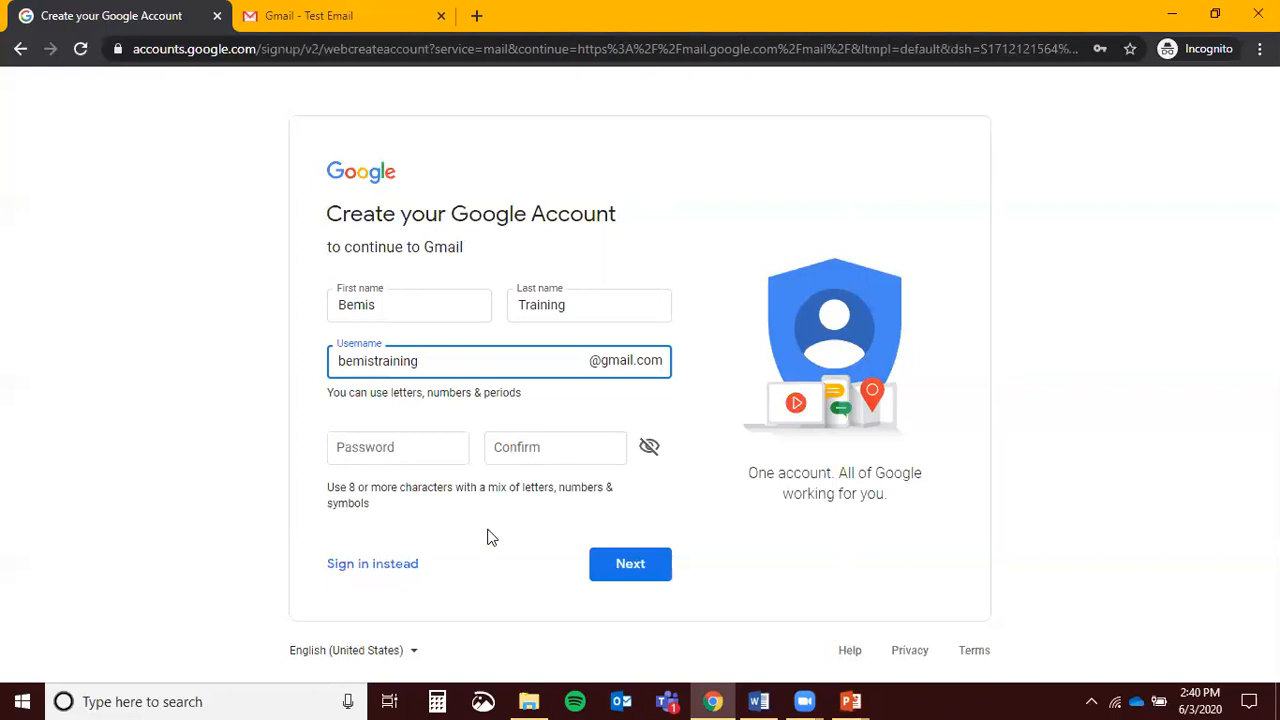
Enter and confirm the account password, then submit the new account details
click(371, 445)
click(244, 439)
click(380, 453)
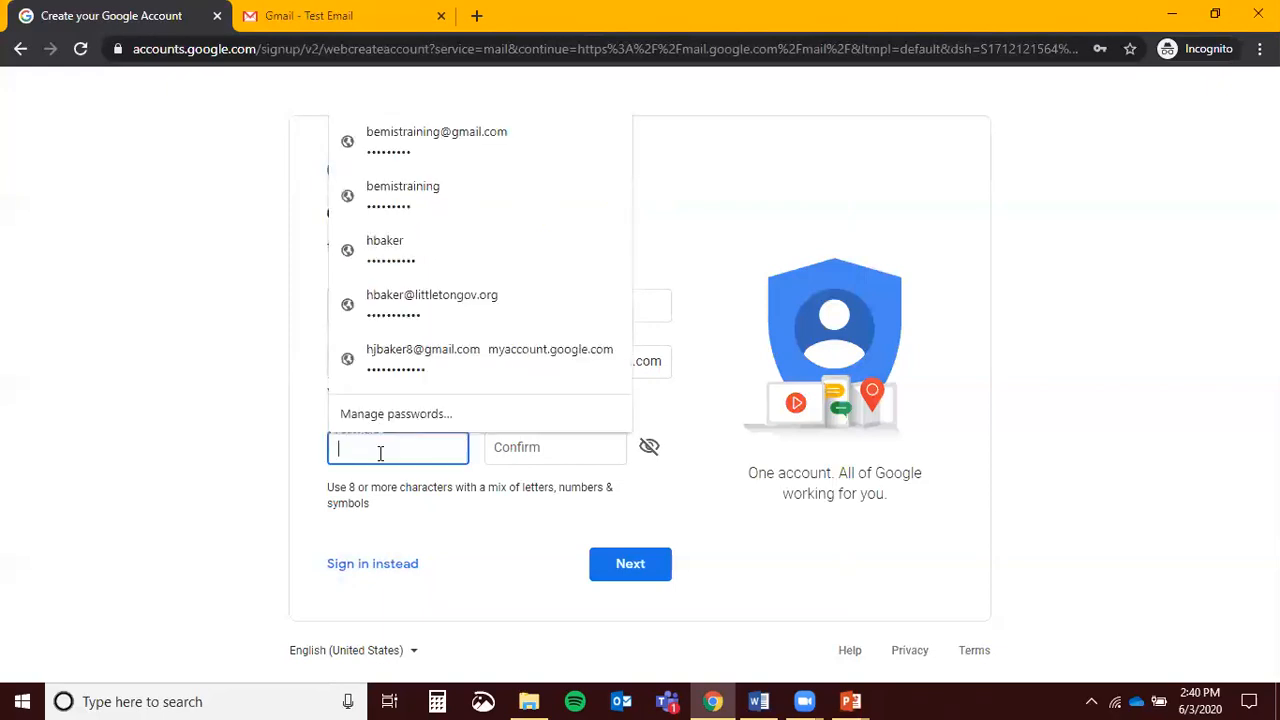
text(••••••••••)
key(Tab)
text(•••••••••)
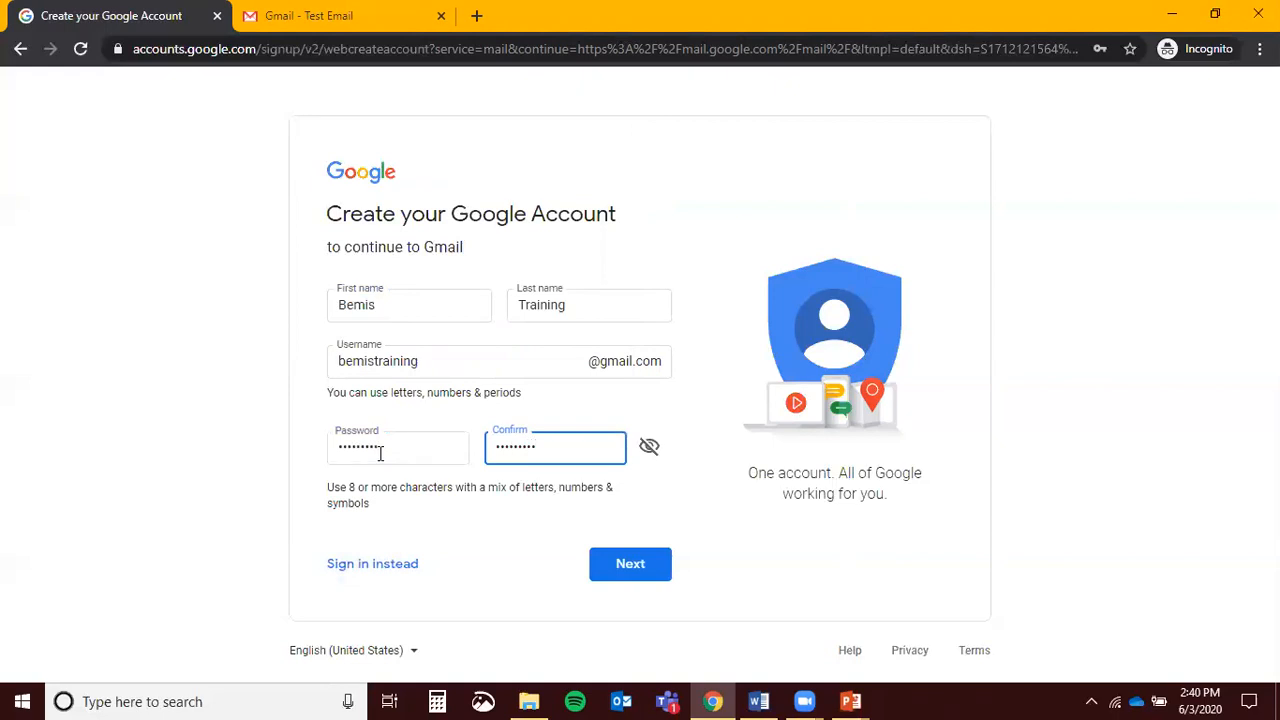
click(381, 452)
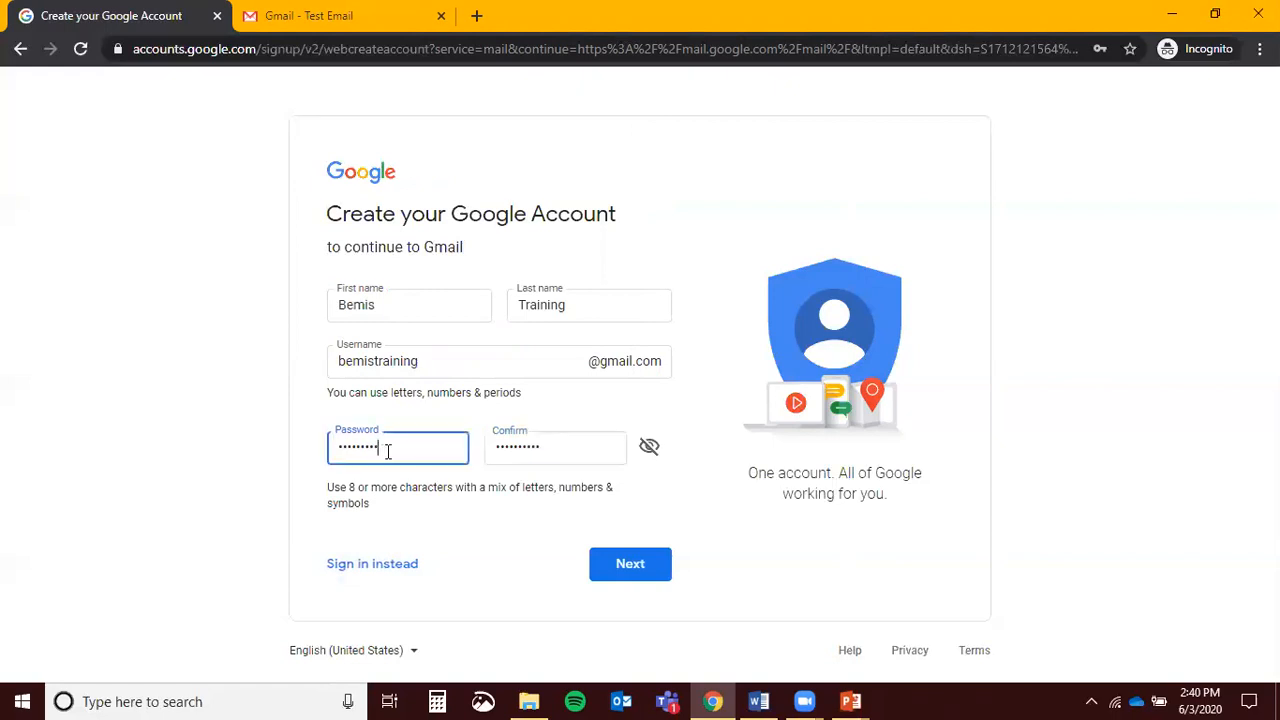
click(276, 440)
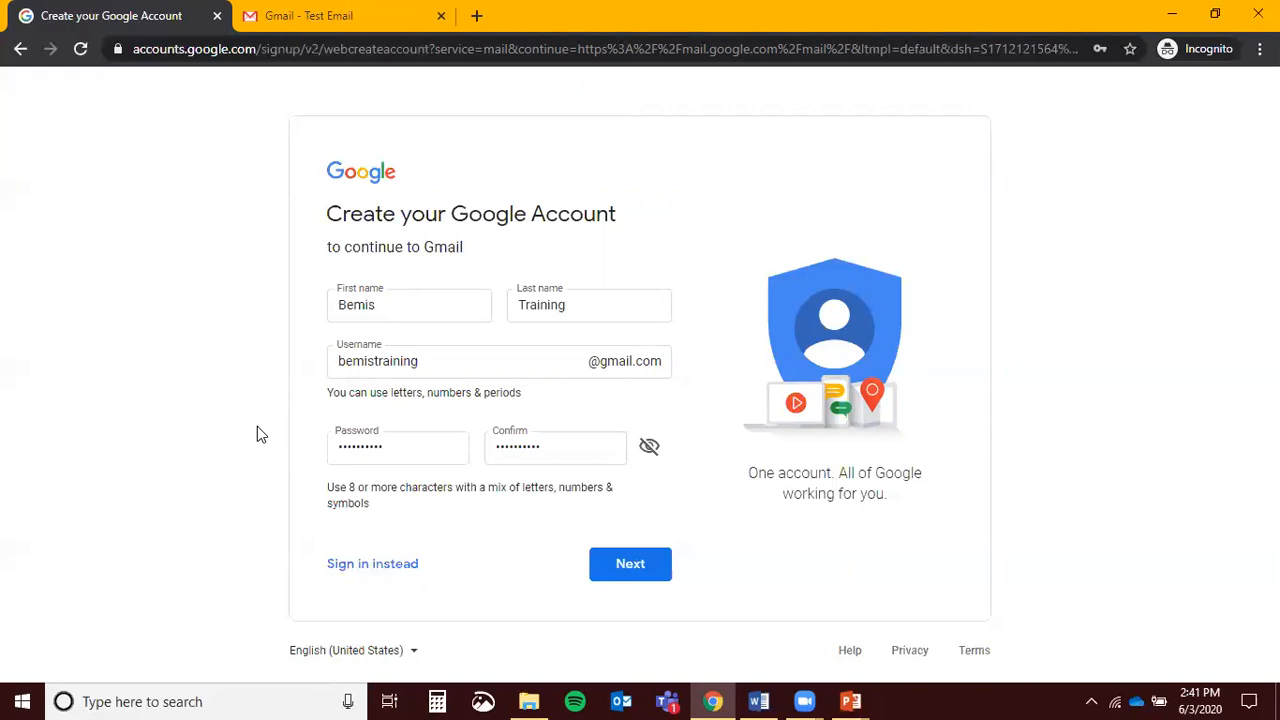
click(626, 560)
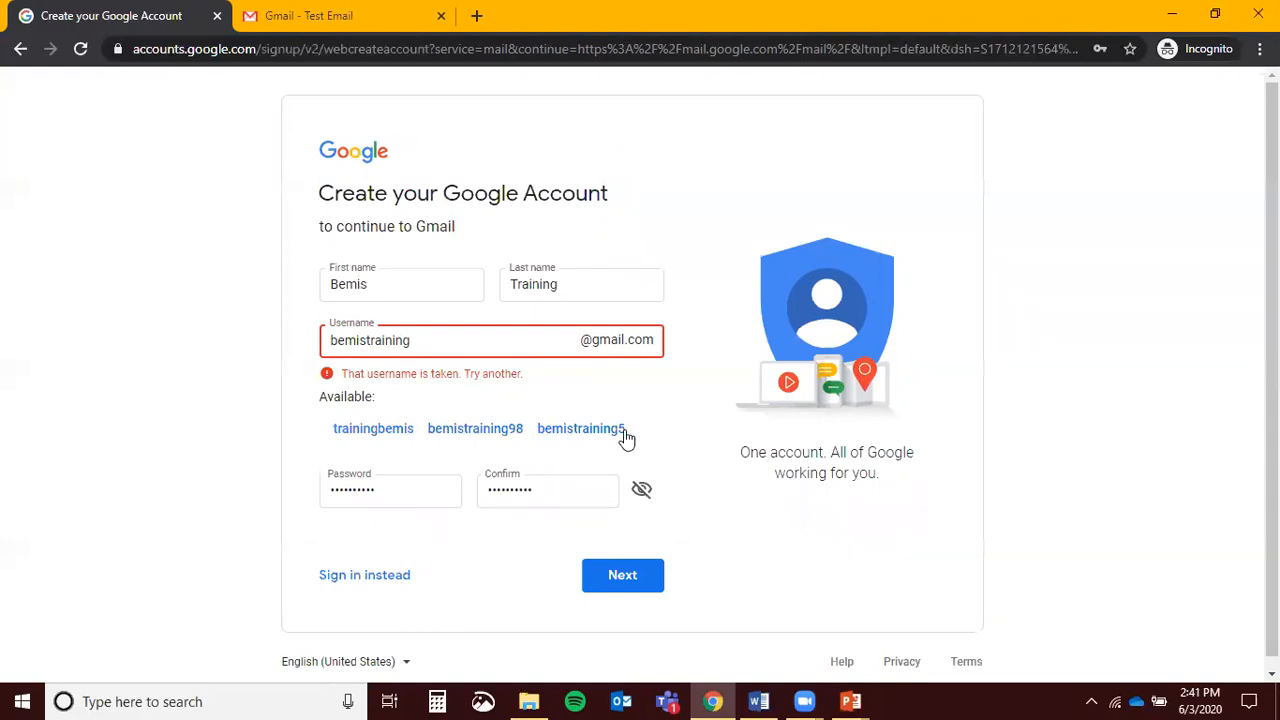
Try a suggested username, then abandon sign-up and switch to signing in instead
click(475, 428)
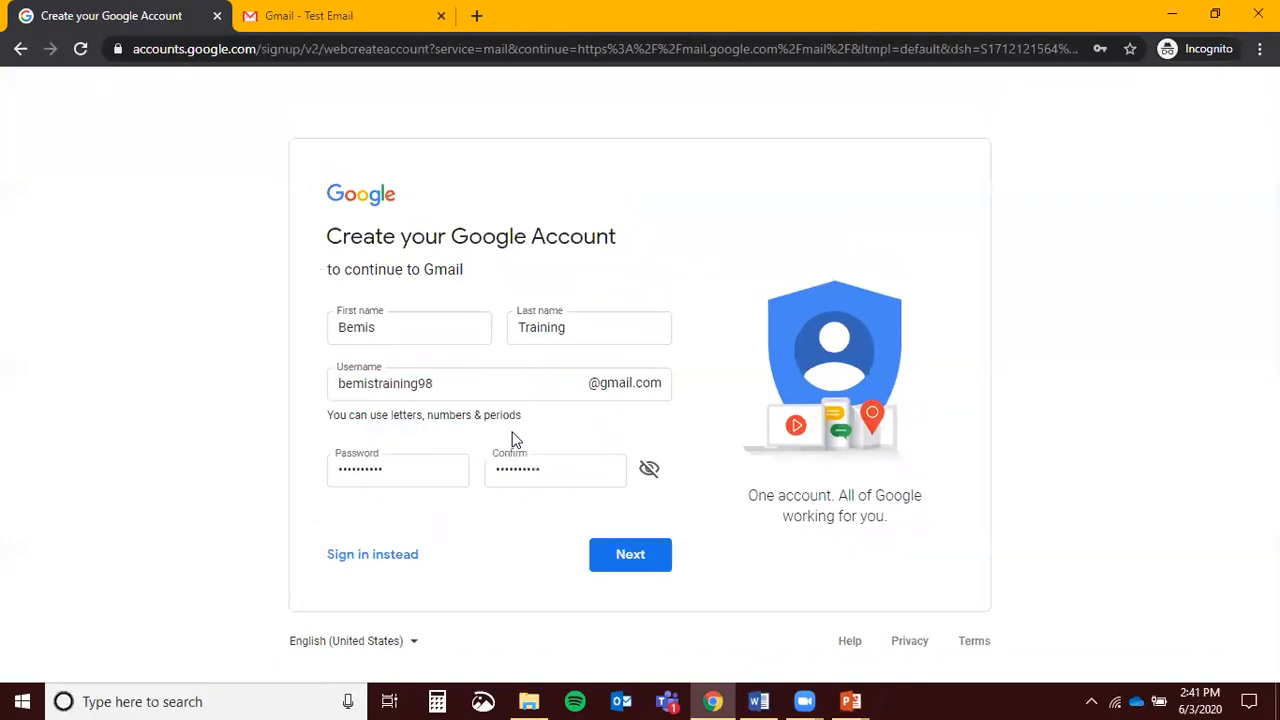
click(463, 384)
key(BackSpace)
key(BackSpace)
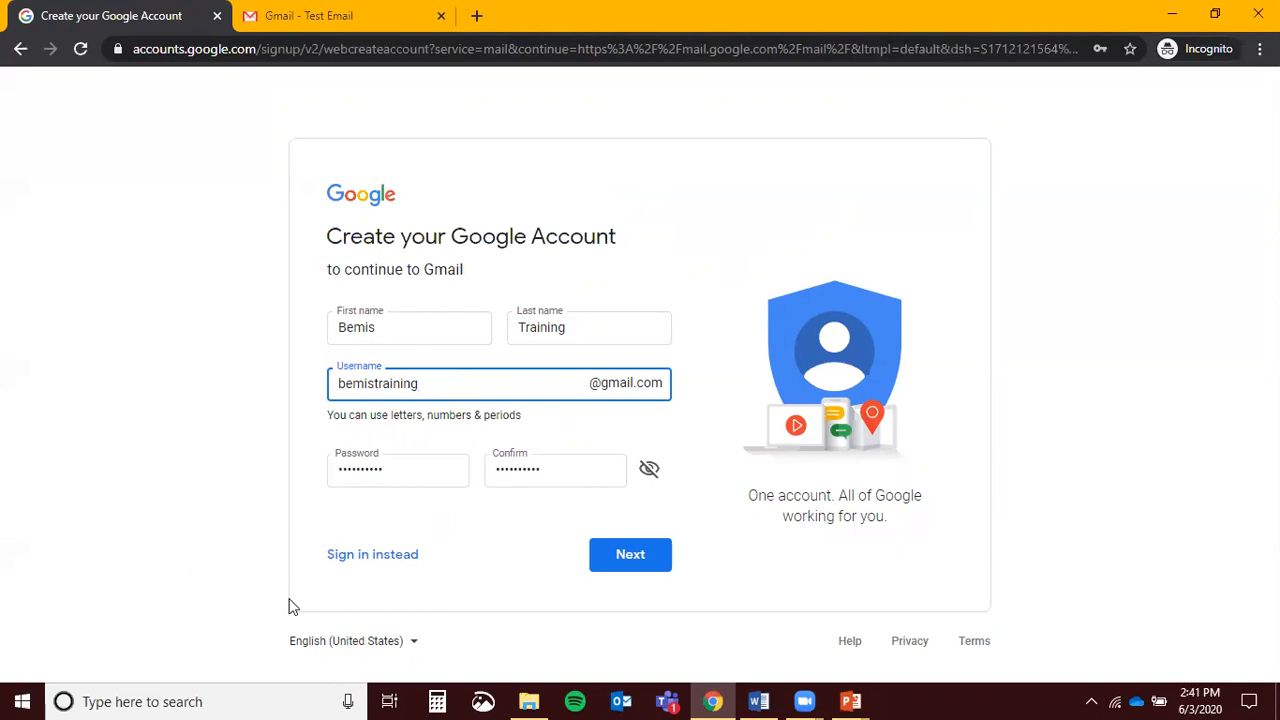
click(375, 556)
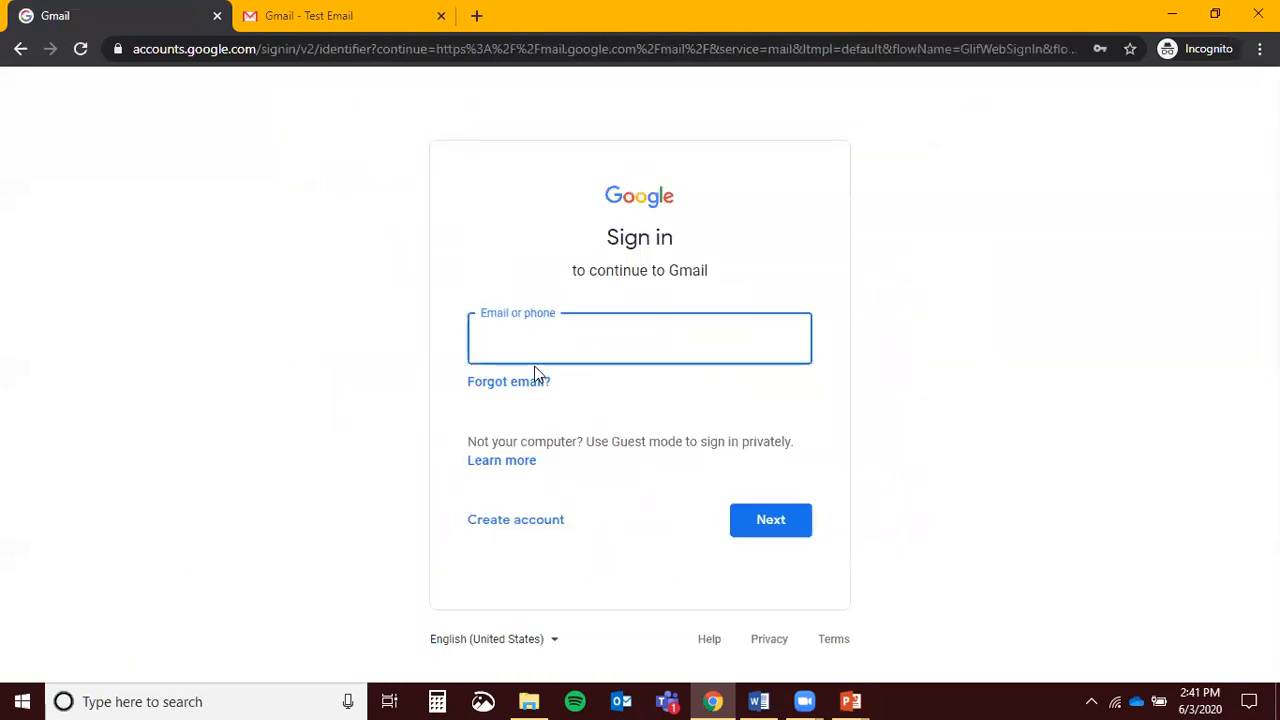
Sign in with the saved account's e-mail address and autofilled password
click(555, 401)
click(760, 521)
click(780, 435)
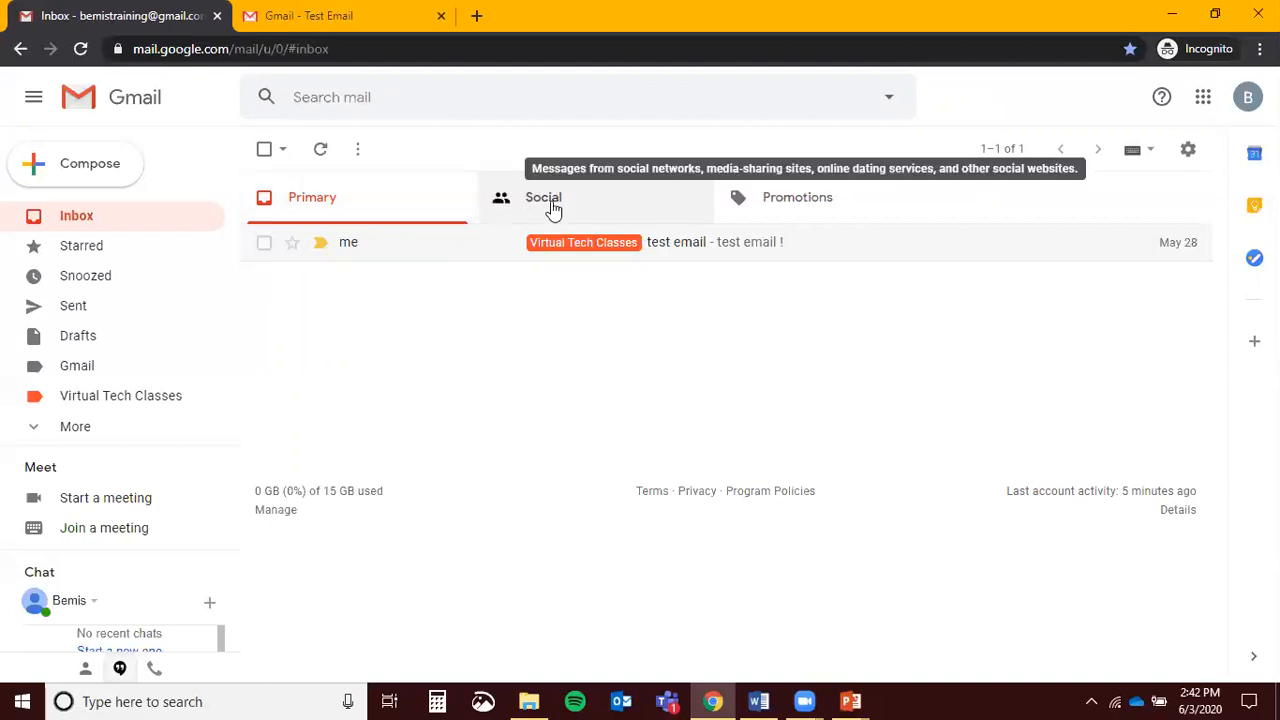
click(524, 192)
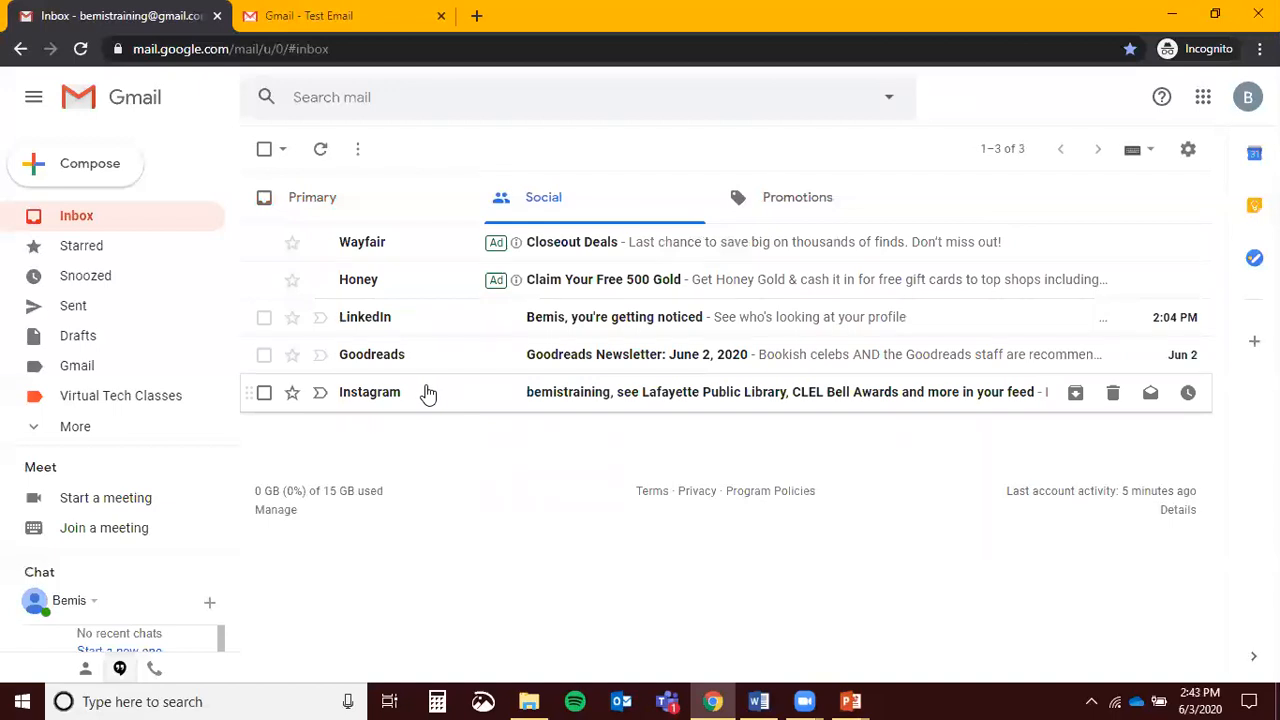
click(740, 208)
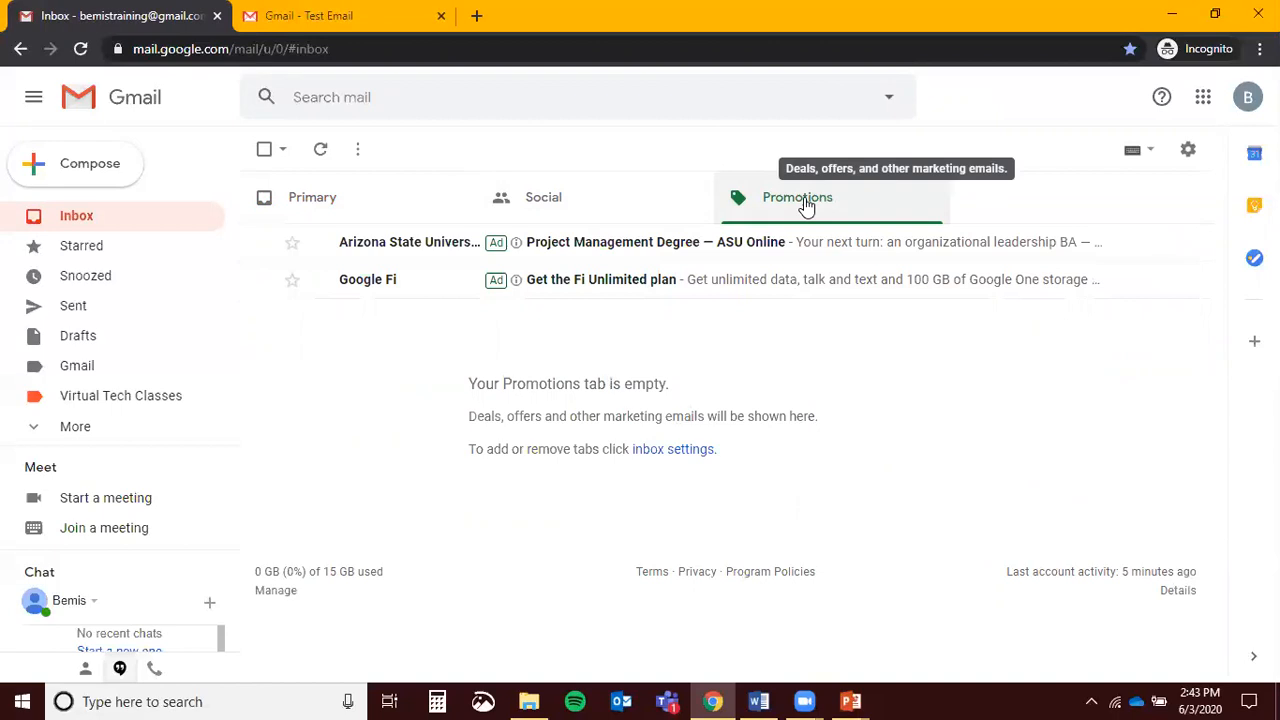
click(318, 199)
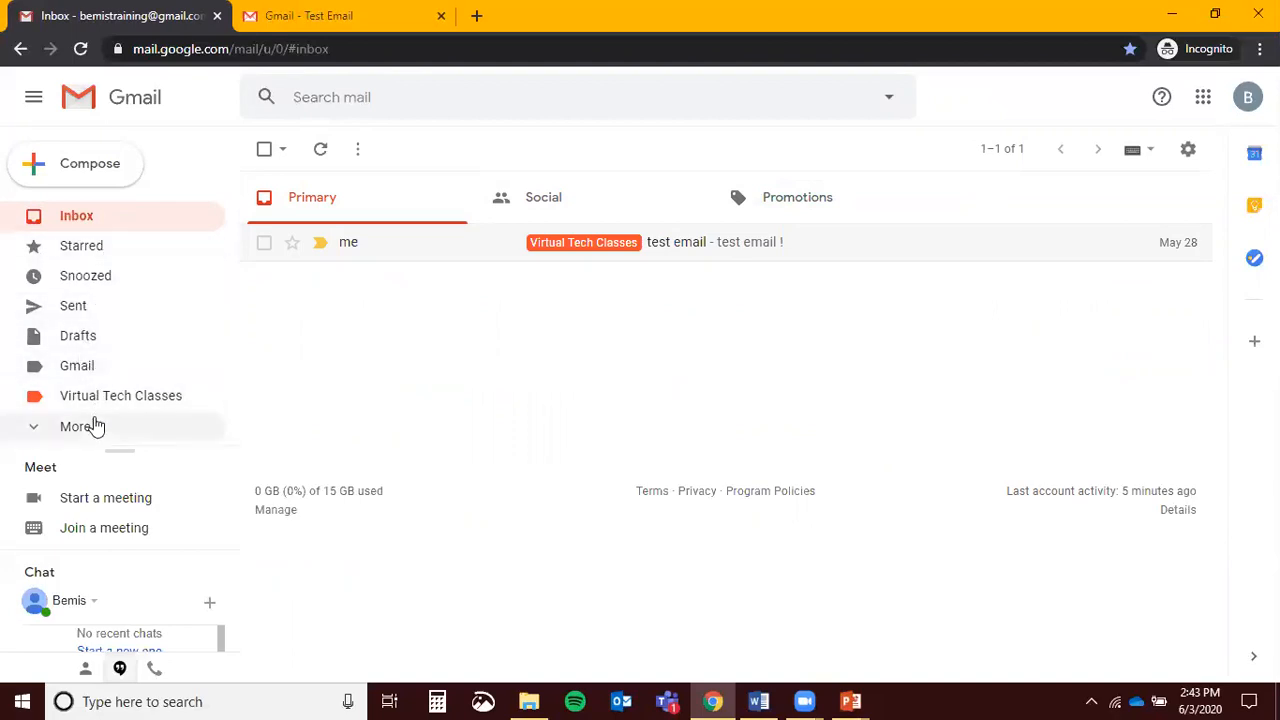
click(115, 395)
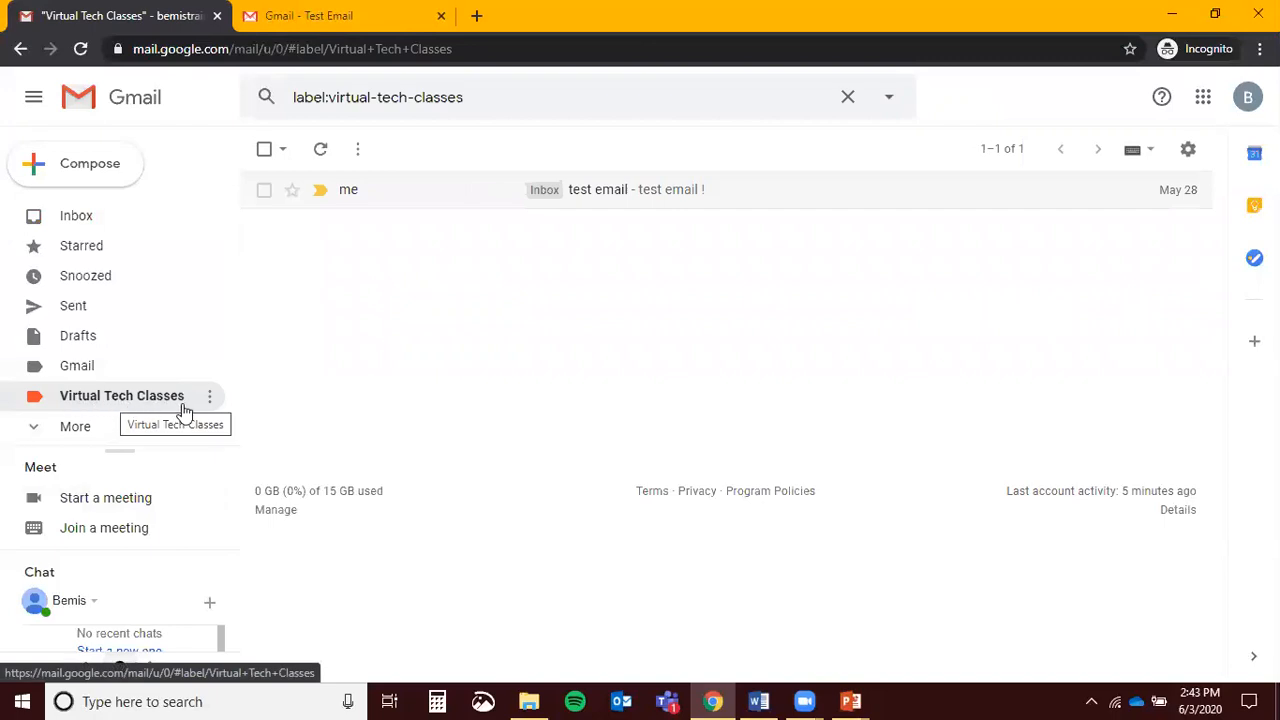
click(80, 217)
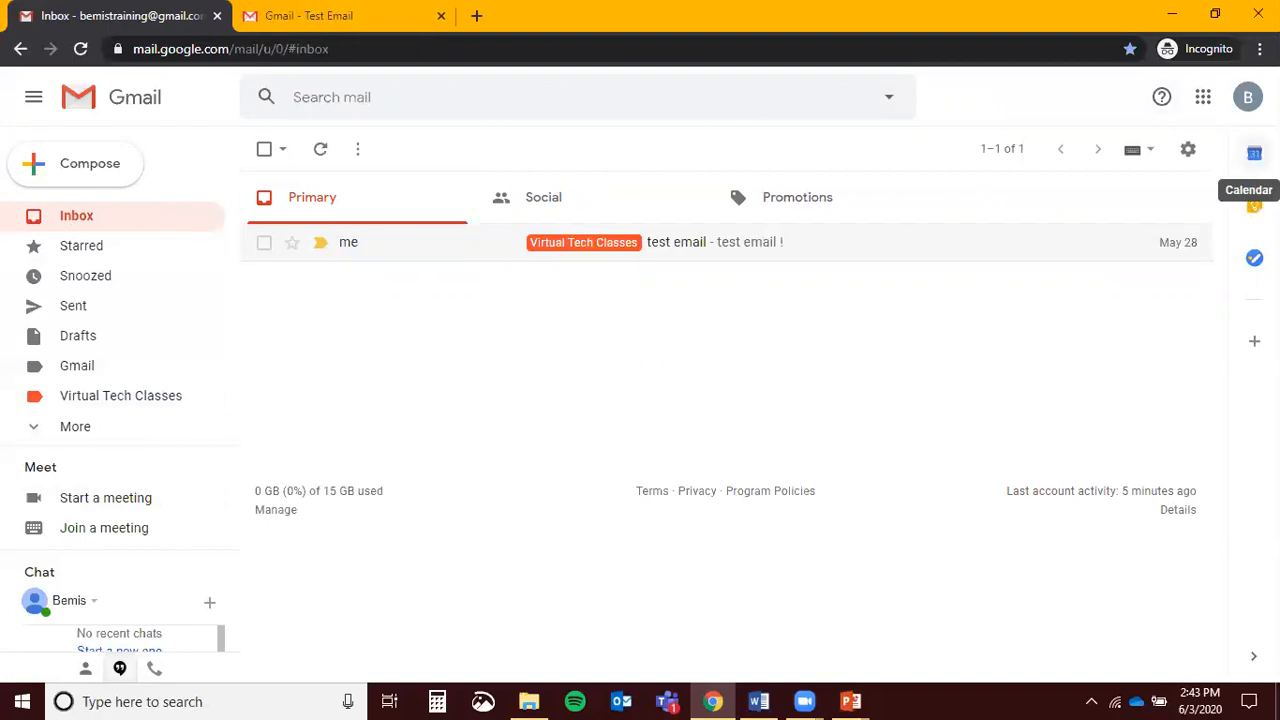
click(1248, 104)
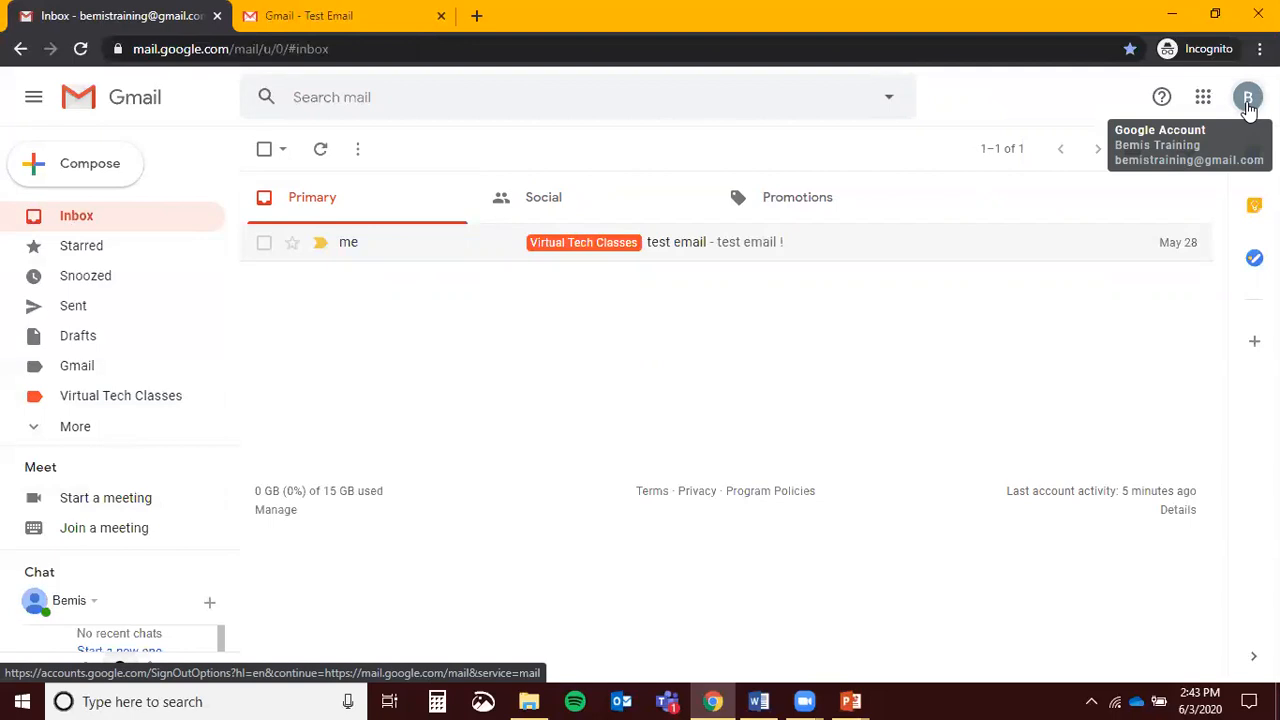
click(1248, 104)
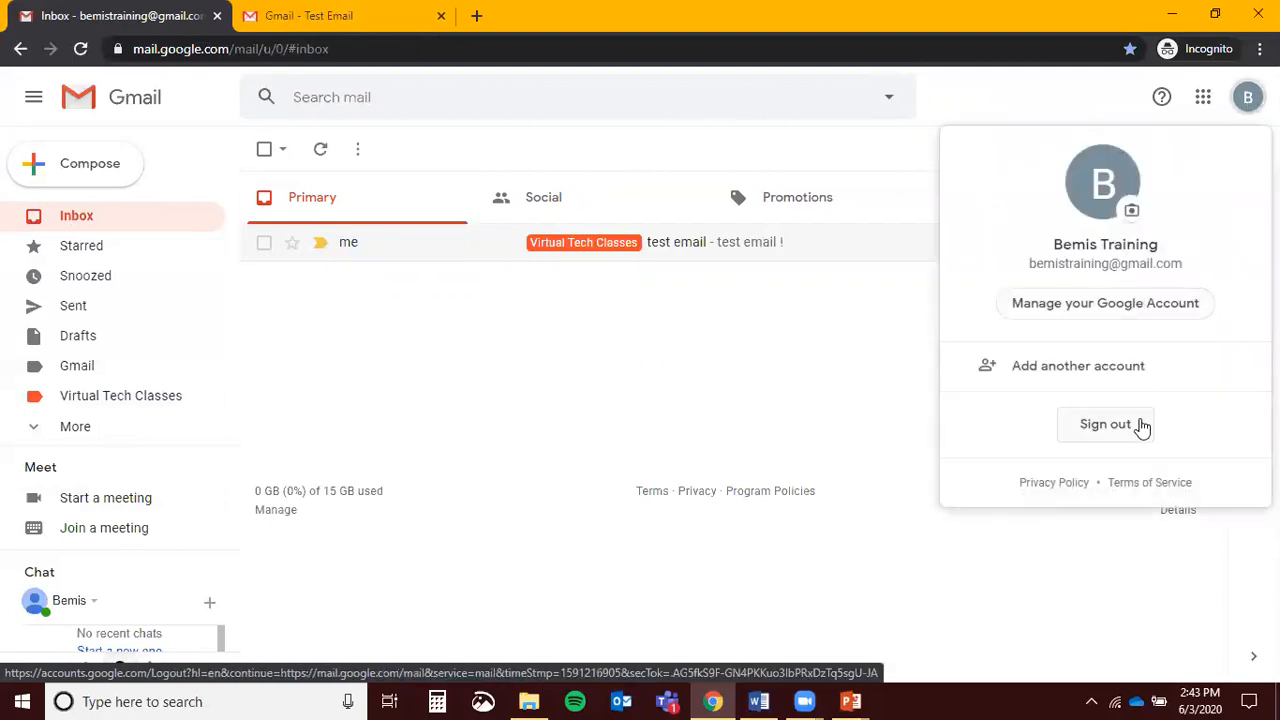
click(757, 341)
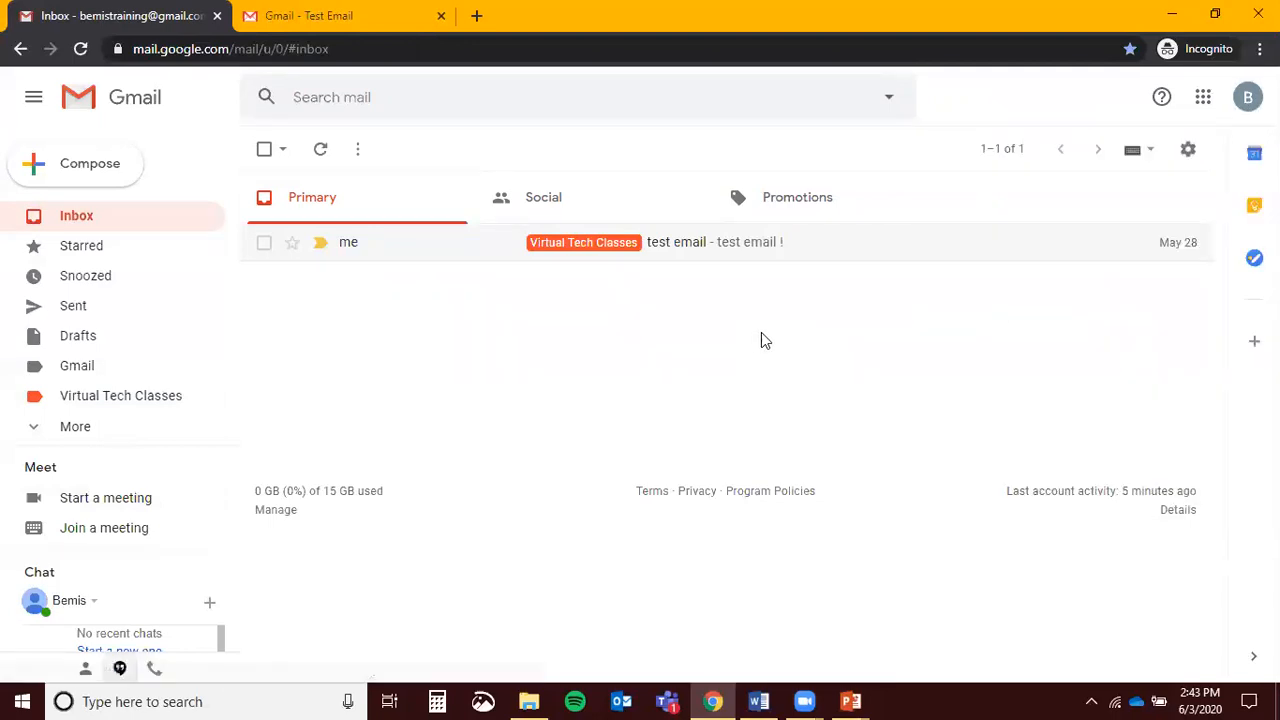
click(1192, 153)
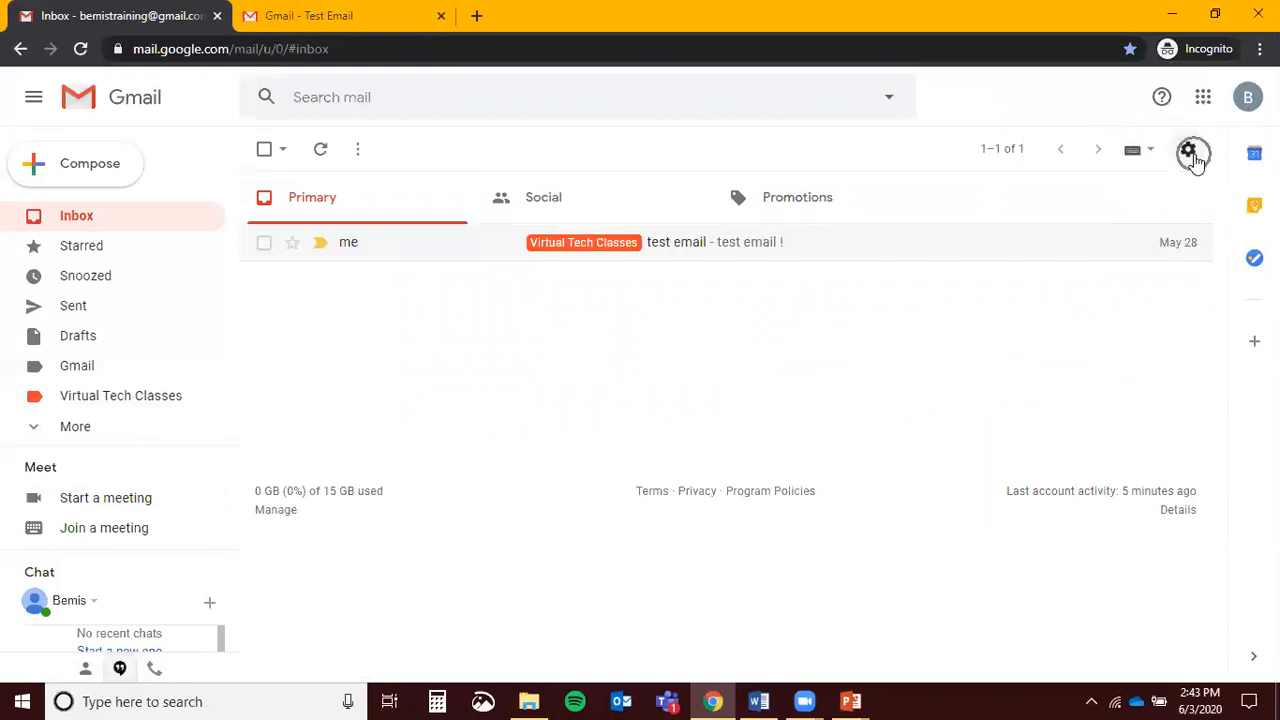
key(ctrl)
key(ctrl)
key(ctrl)
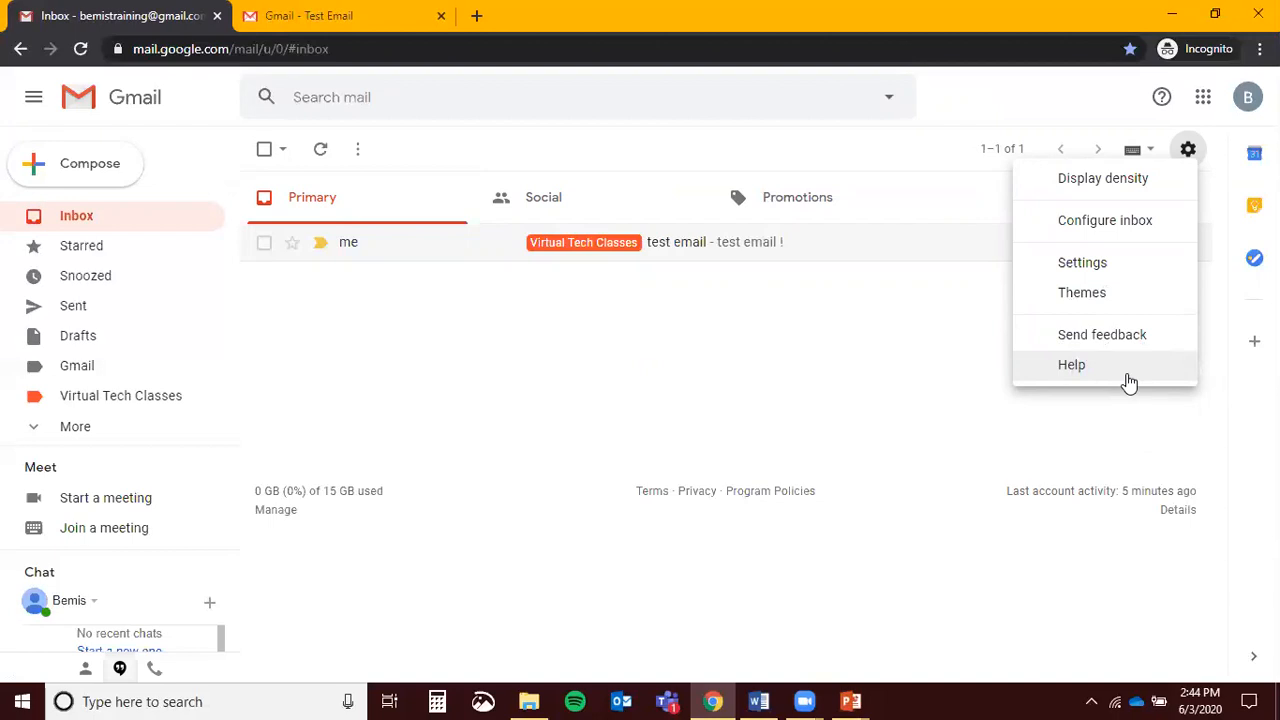
click(761, 371)
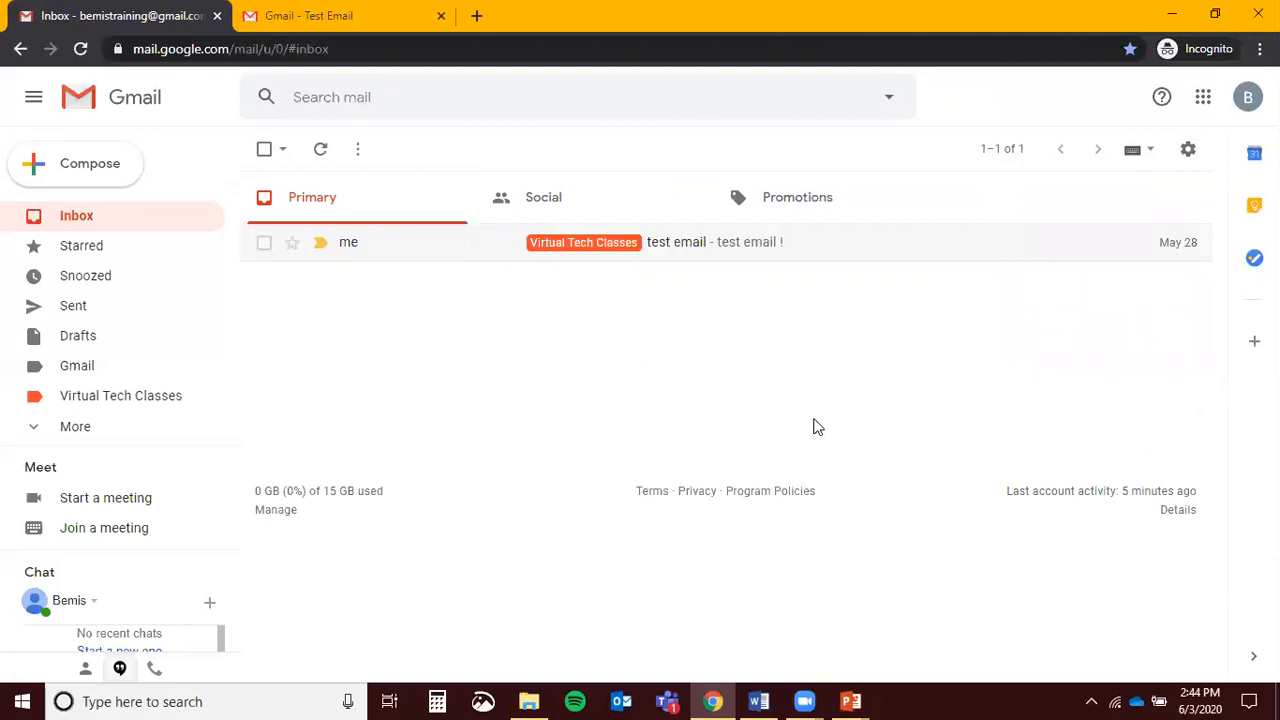
Start a new message, reveal its Bcc and Cc fields, then fold them away again
click(57, 174)
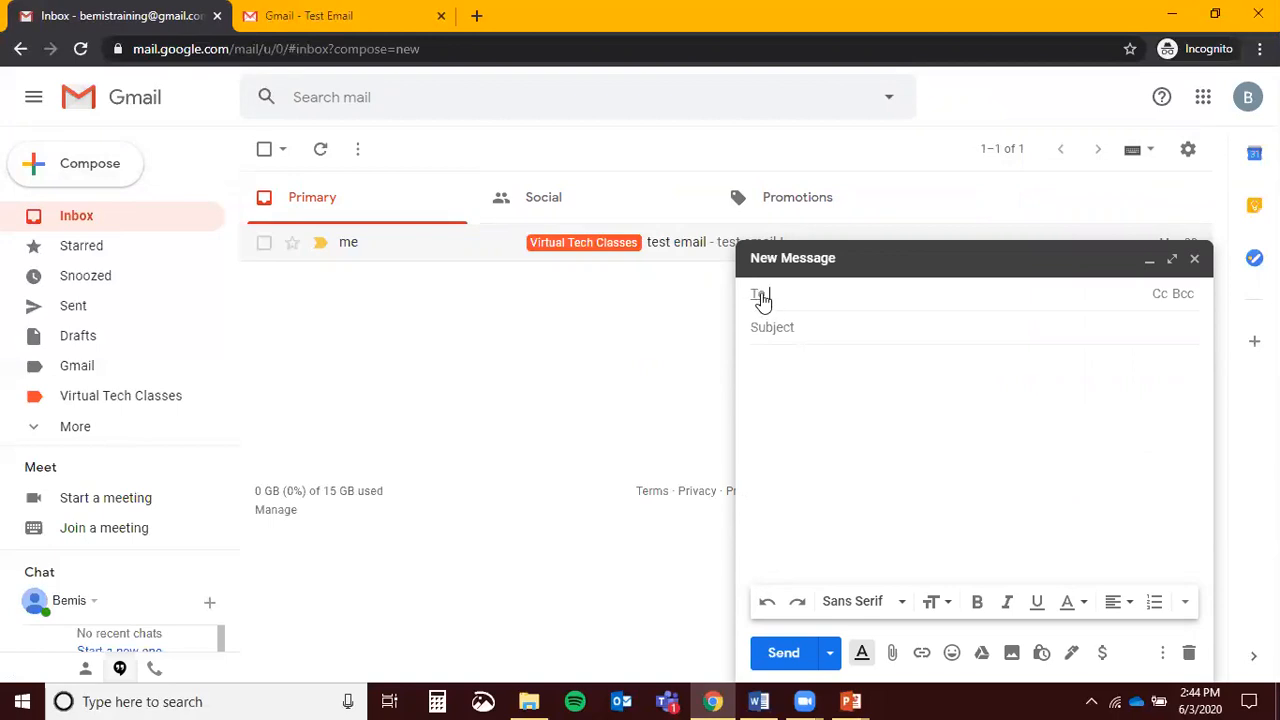
click(1183, 296)
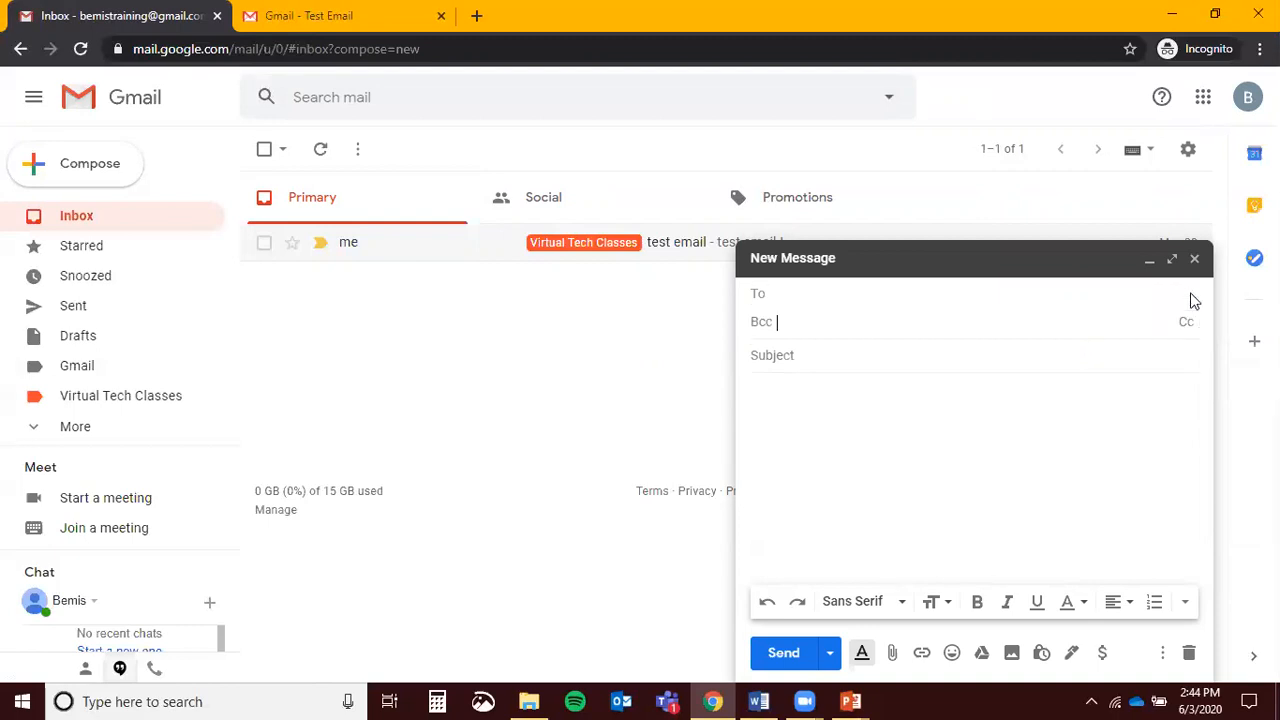
click(1185, 326)
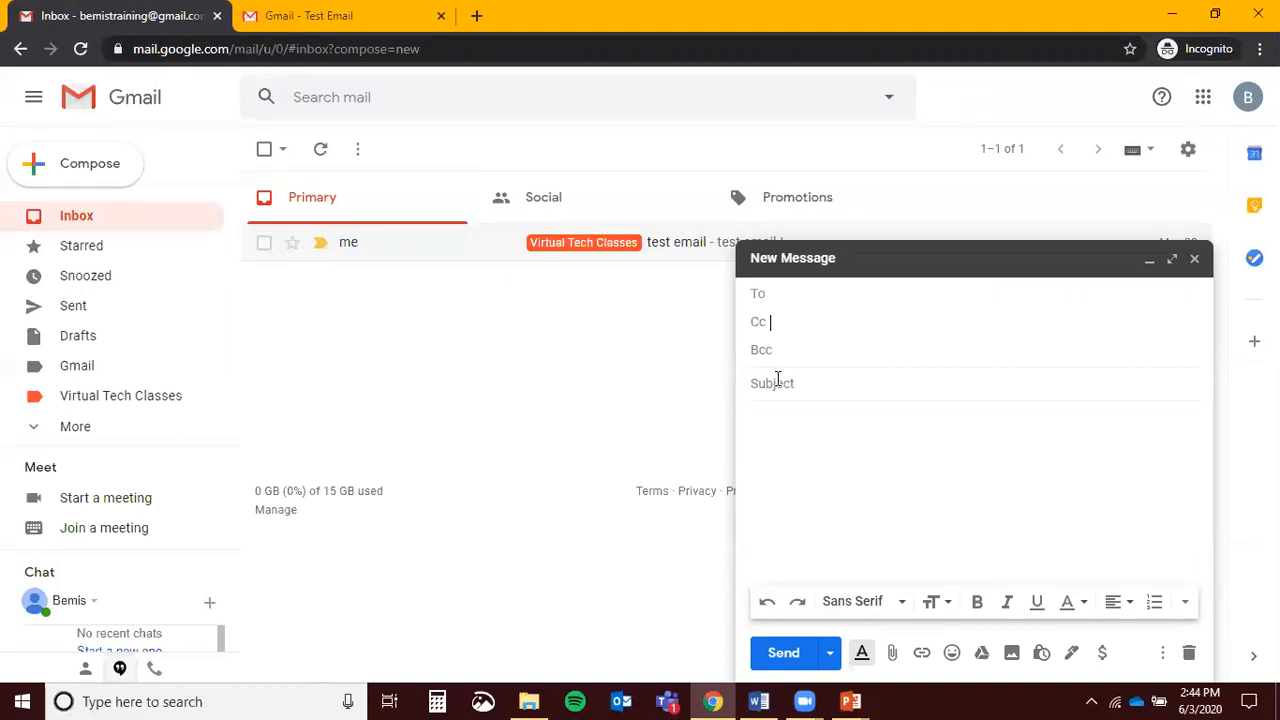
click(785, 431)
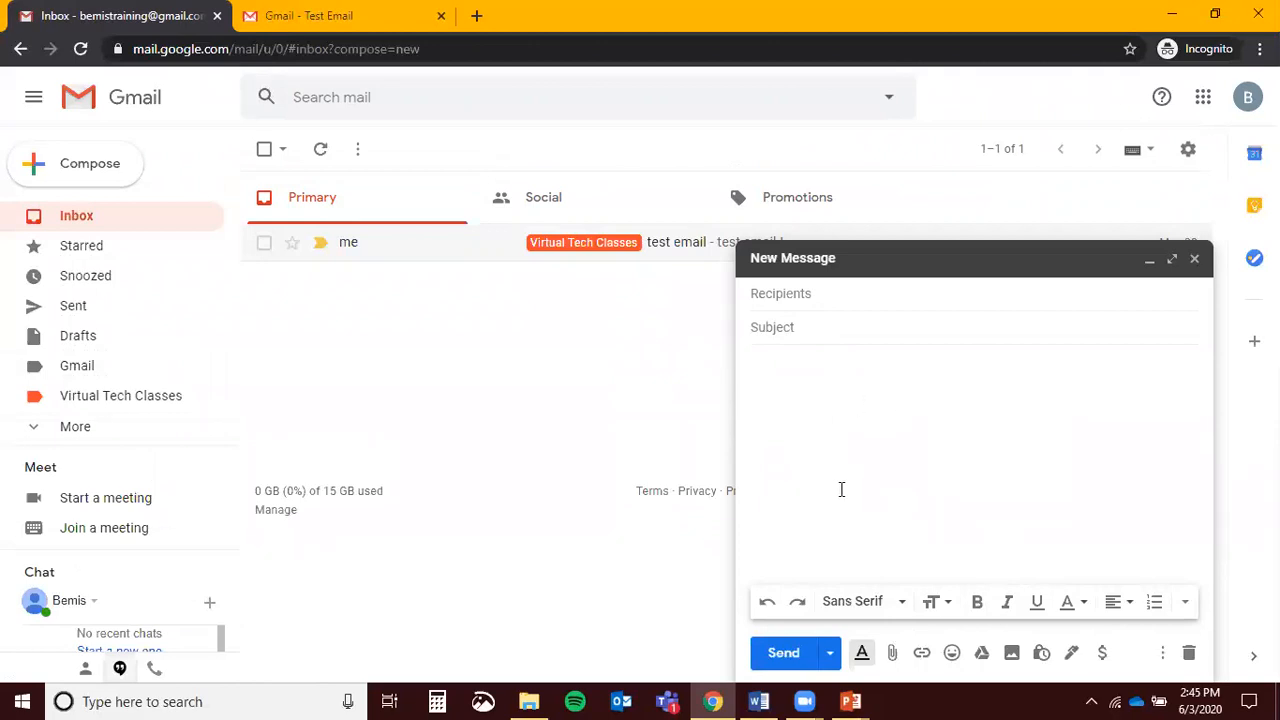
click(900, 604)
click(900, 604)
click(930, 604)
click(930, 604)
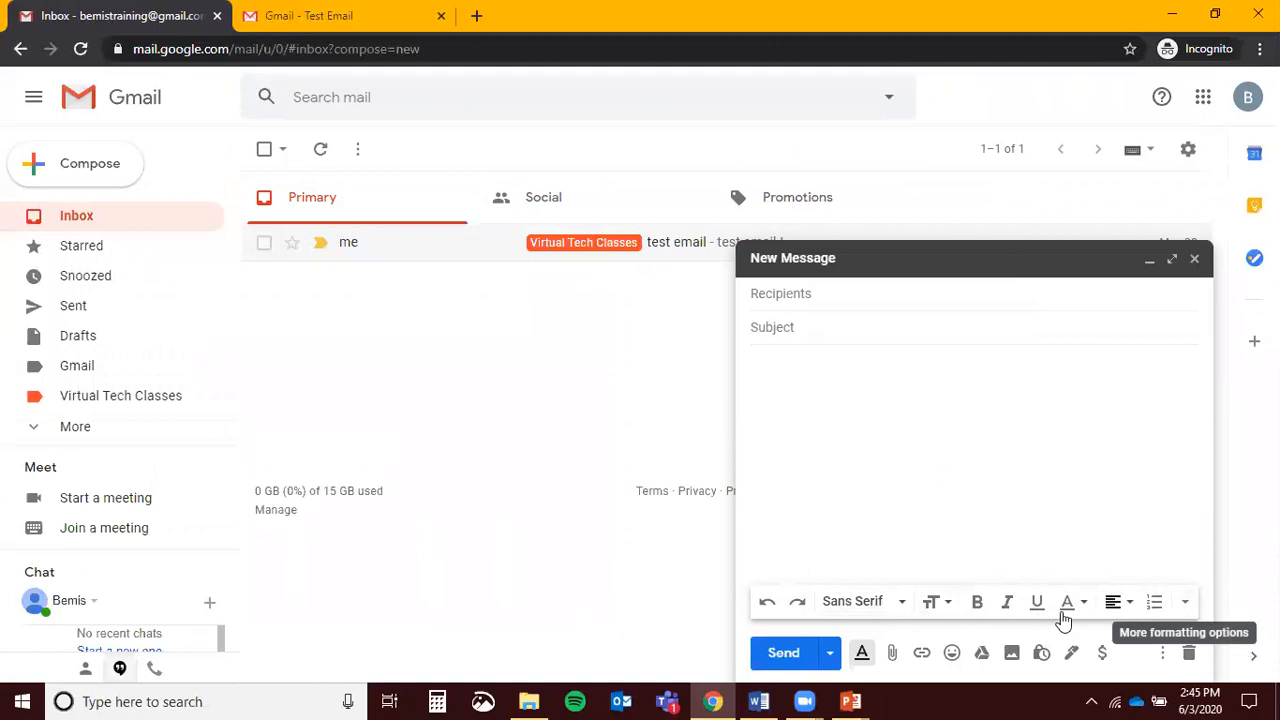
click(862, 655)
click(863, 656)
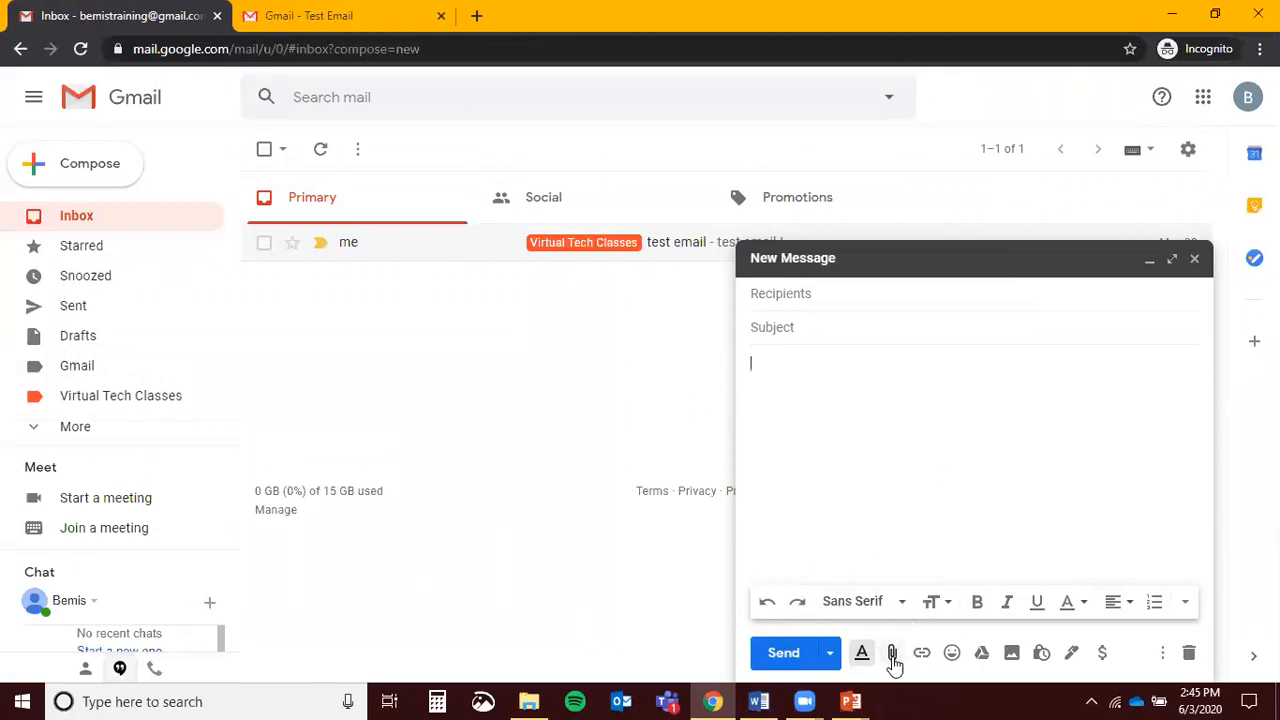
click(893, 658)
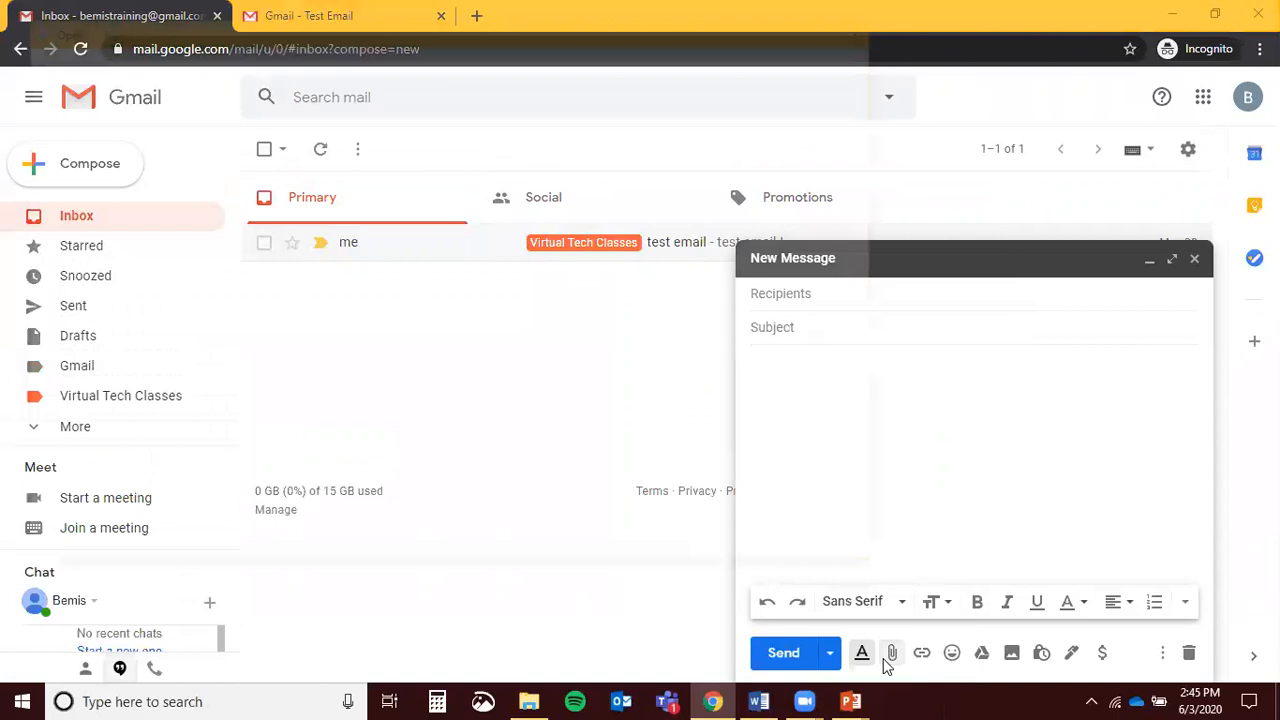
click(873, 25)
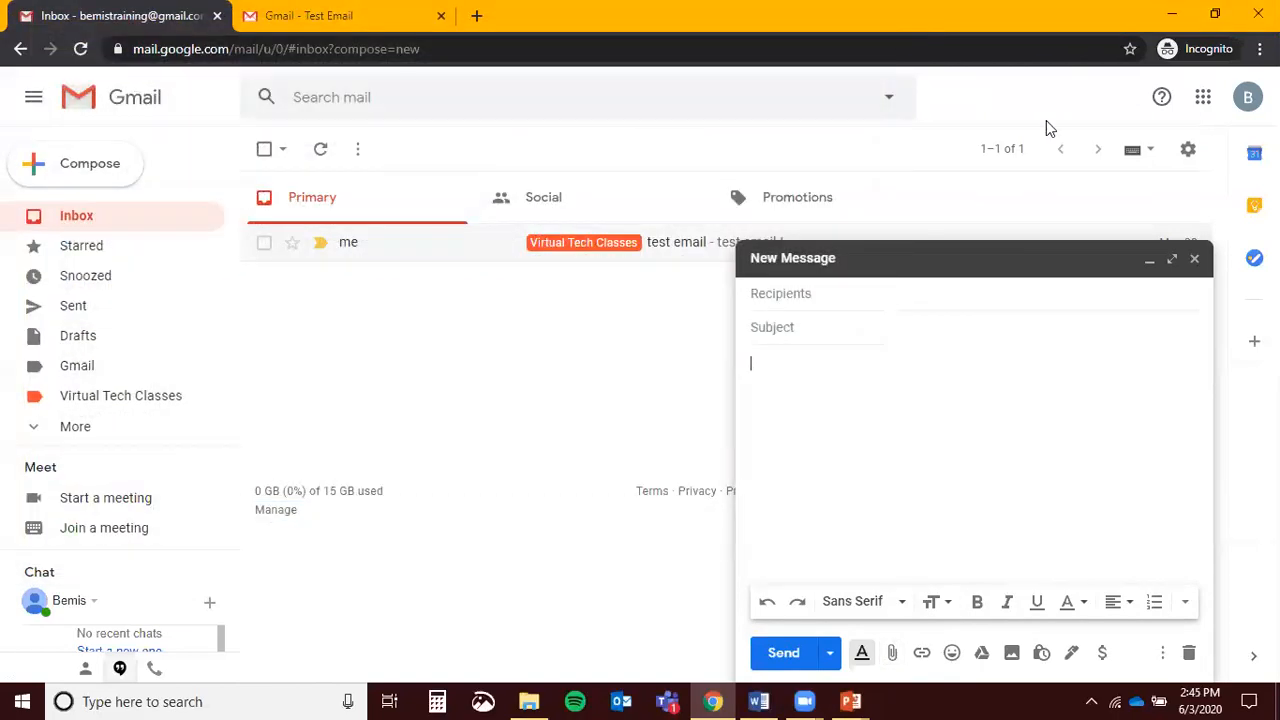
click(922, 654)
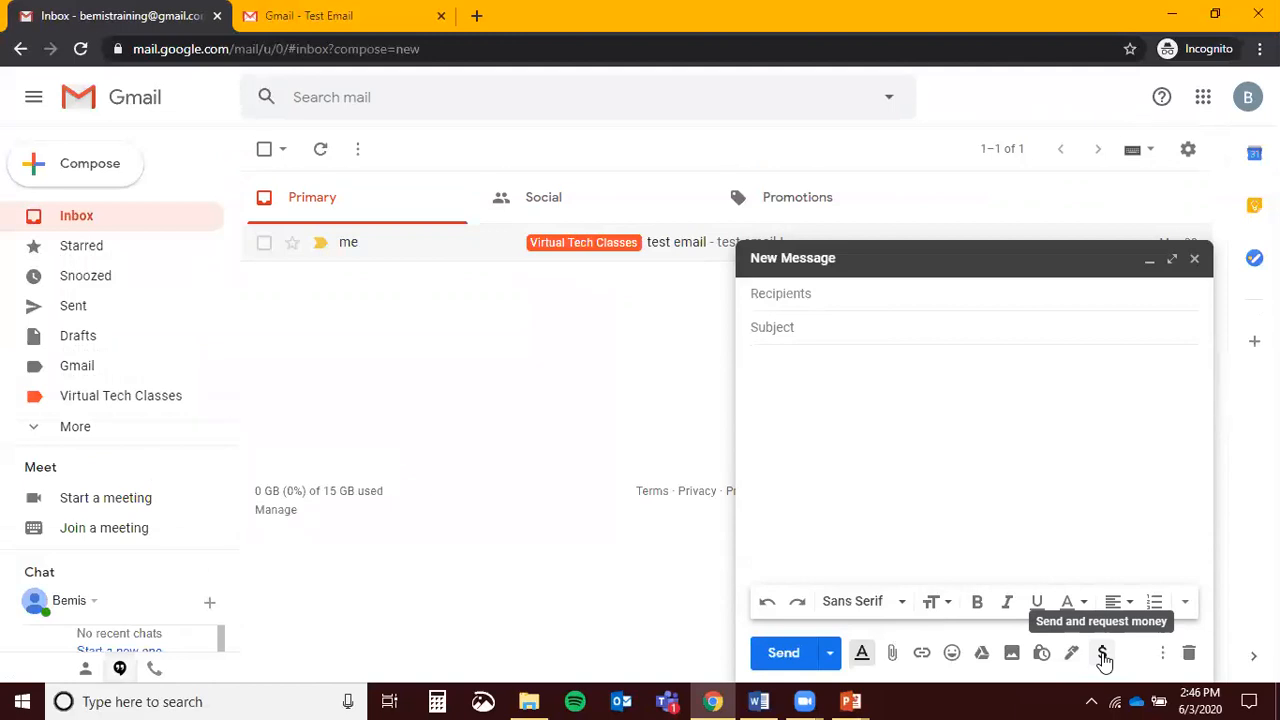
click(1162, 653)
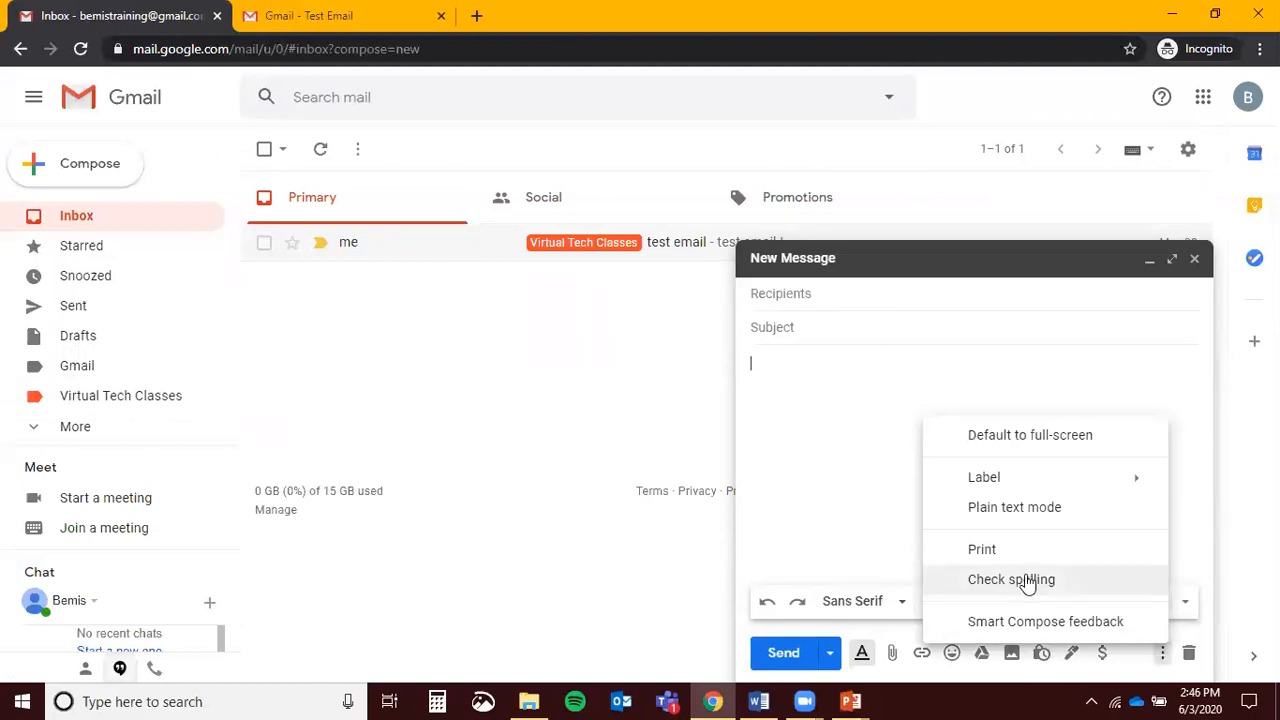
click(838, 401)
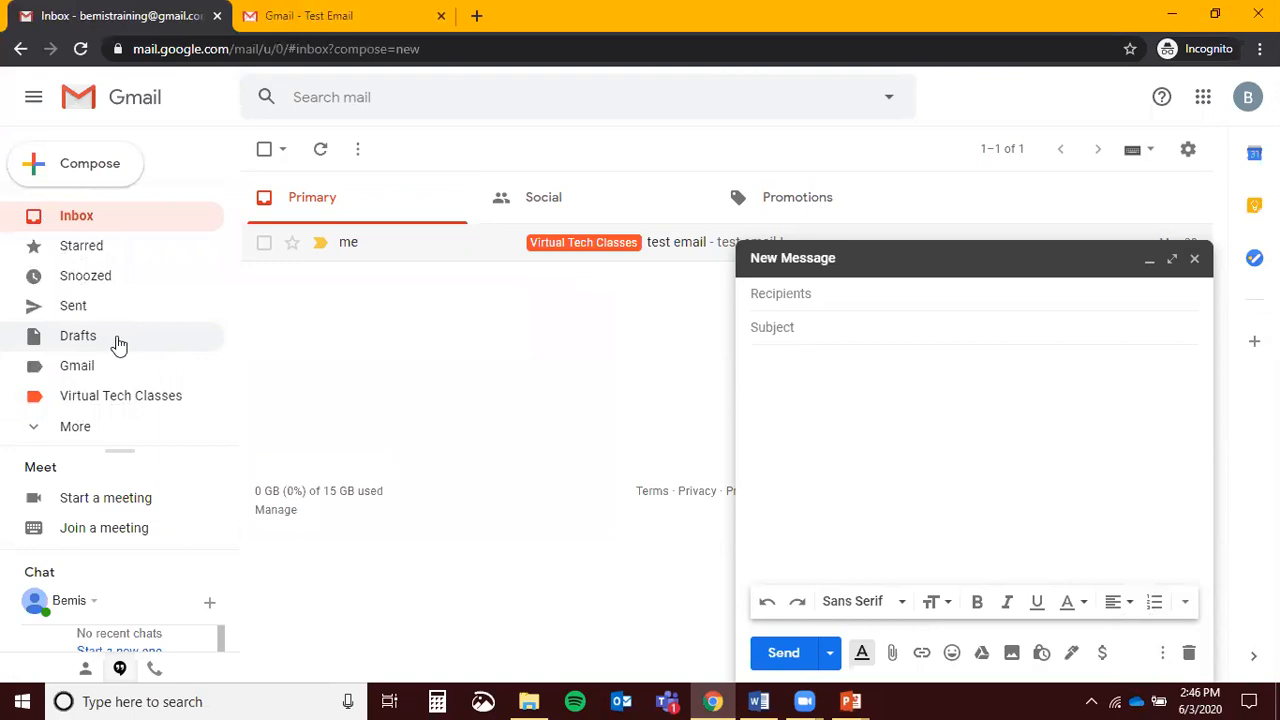
click(831, 656)
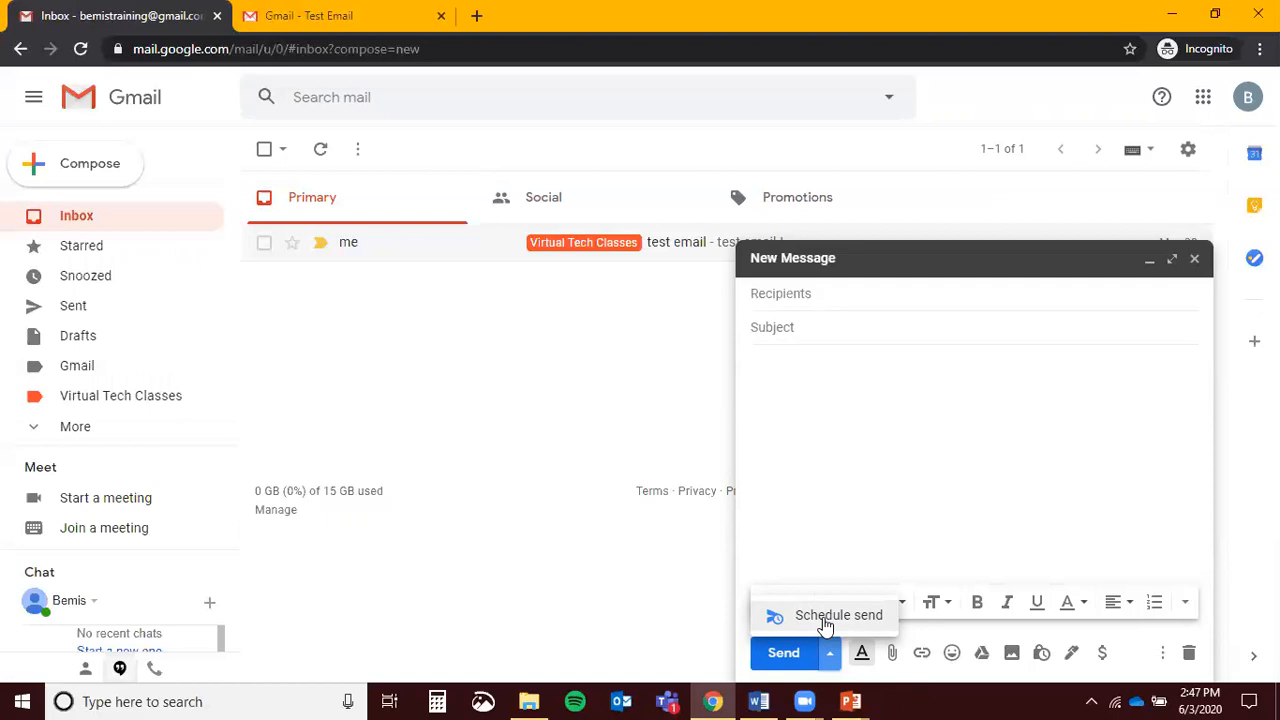
click(854, 514)
click(830, 655)
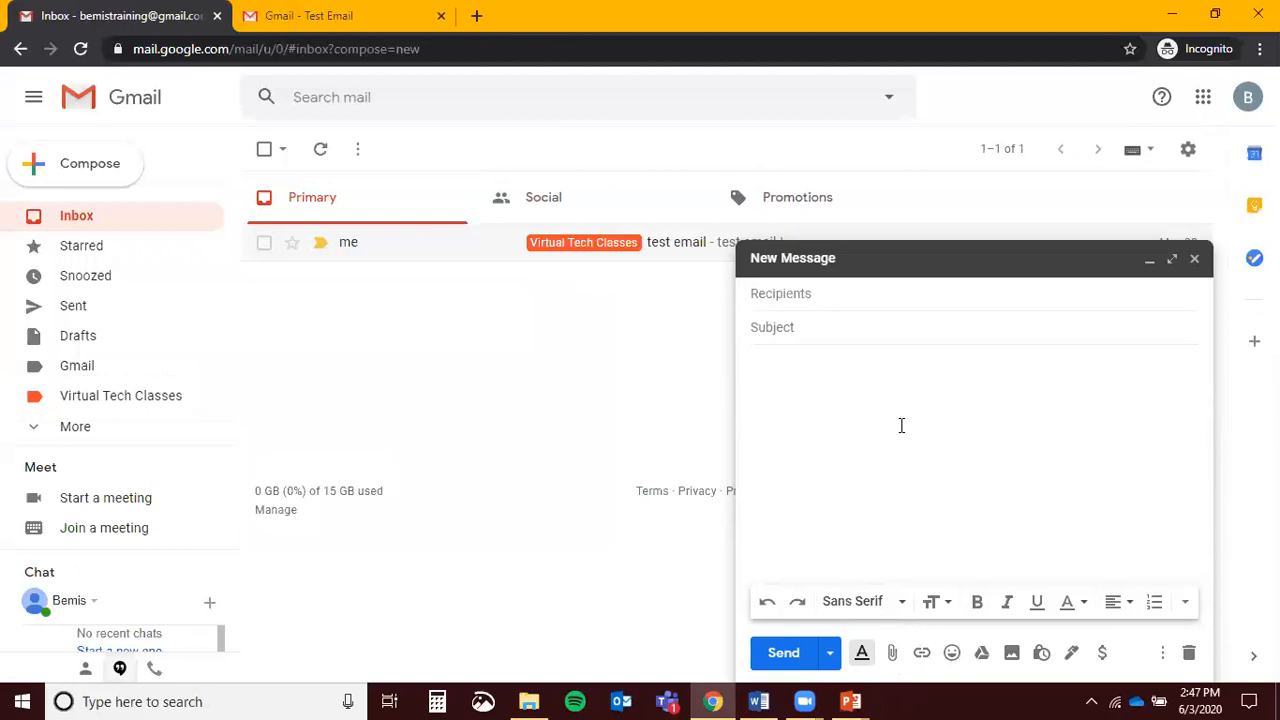
Address the draft to the training contact, subject 'Practice Email', body 'This is a practice email.'
click(796, 297)
text(bemist)
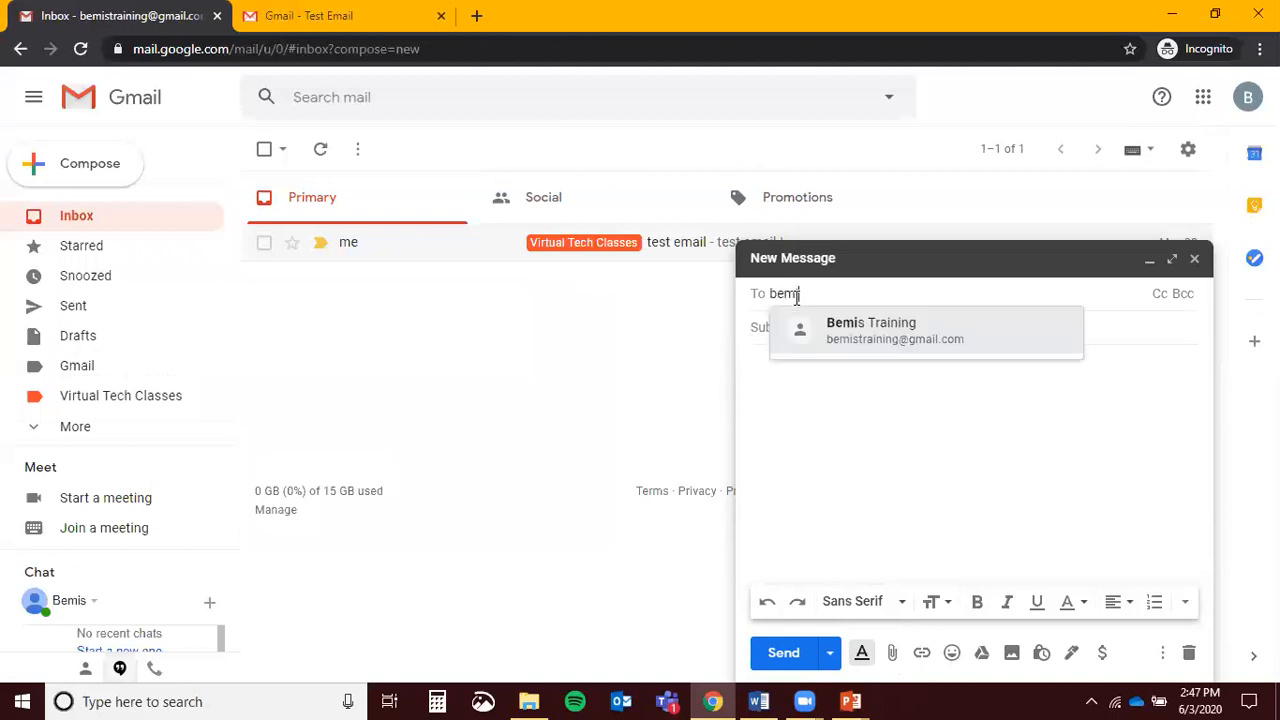
click(940, 340)
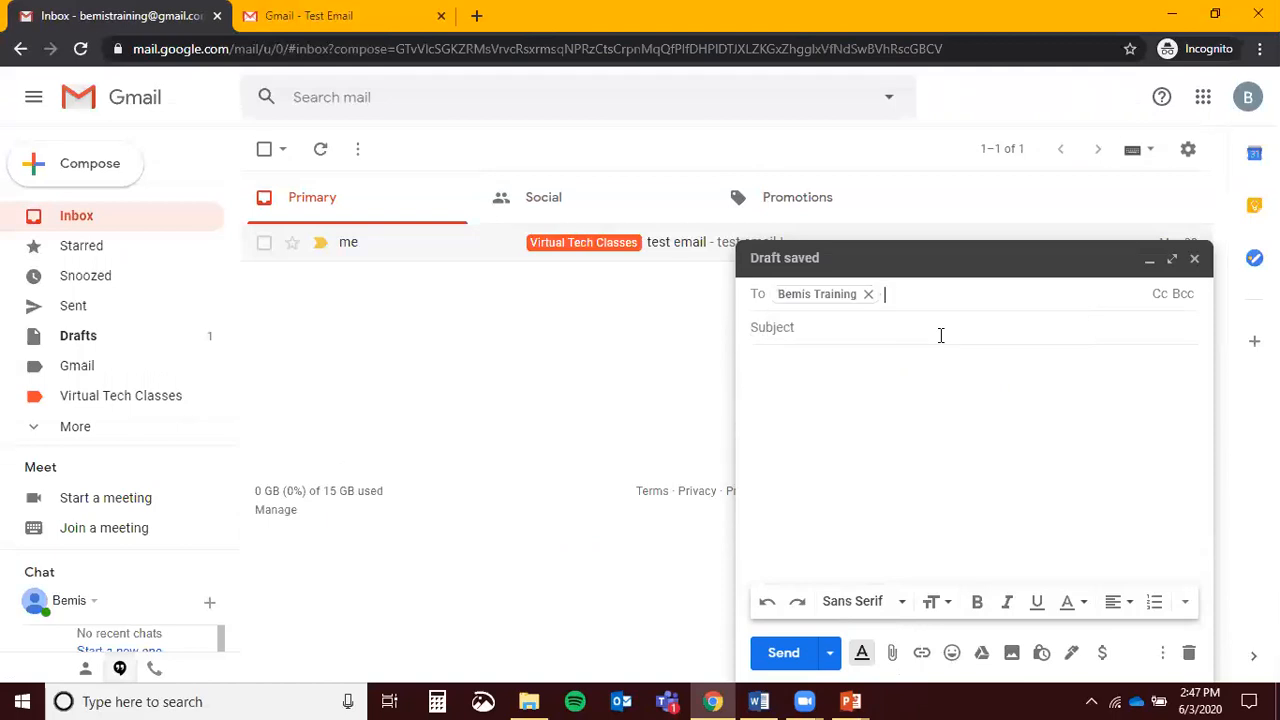
click(929, 326)
text(Practice S)
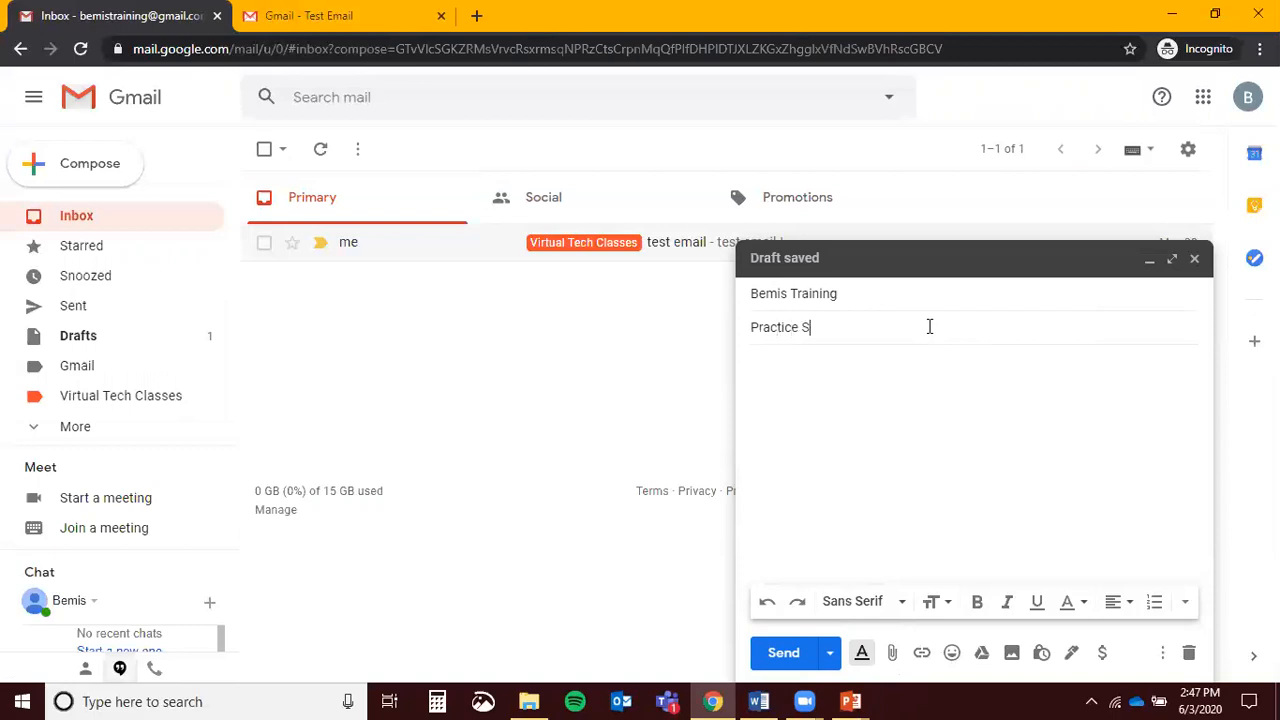
key(BackSpace)
text(Email)
key(Tab)
text(This is a practice email.)
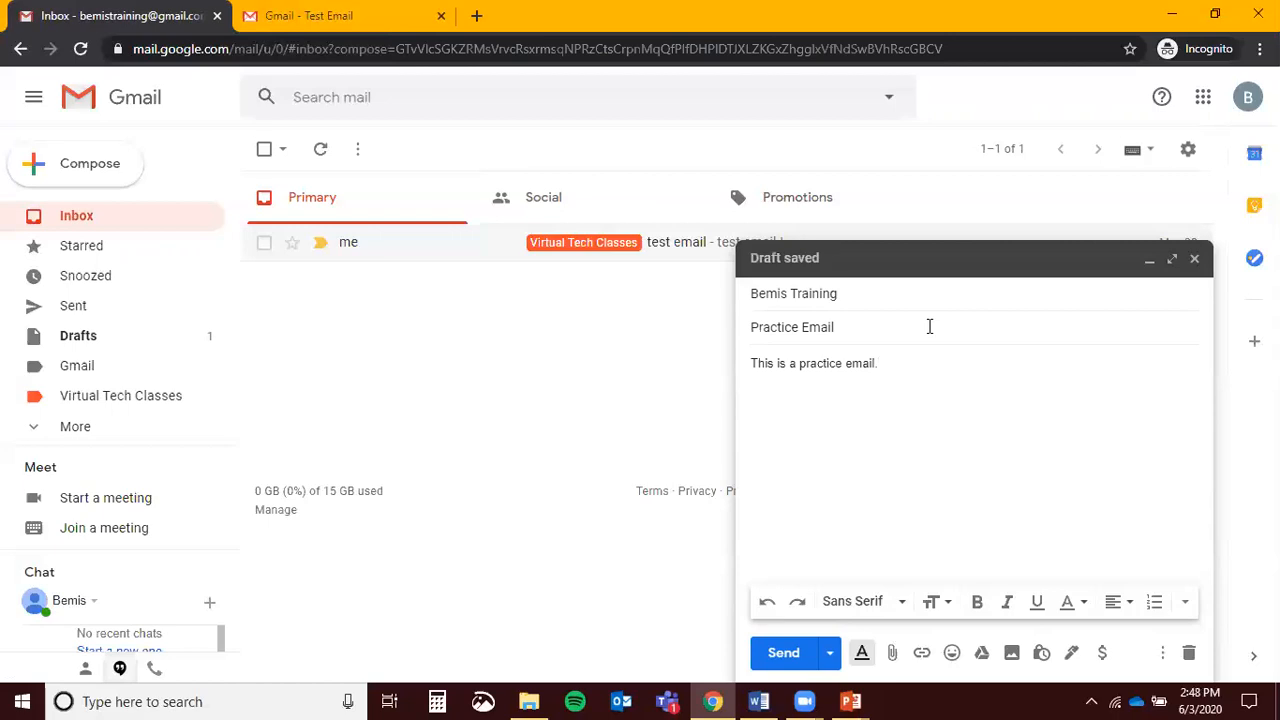
Attach the Handout PDF, then the Handout .pub, Lesson Plan and Zoom slides files together
click(894, 653)
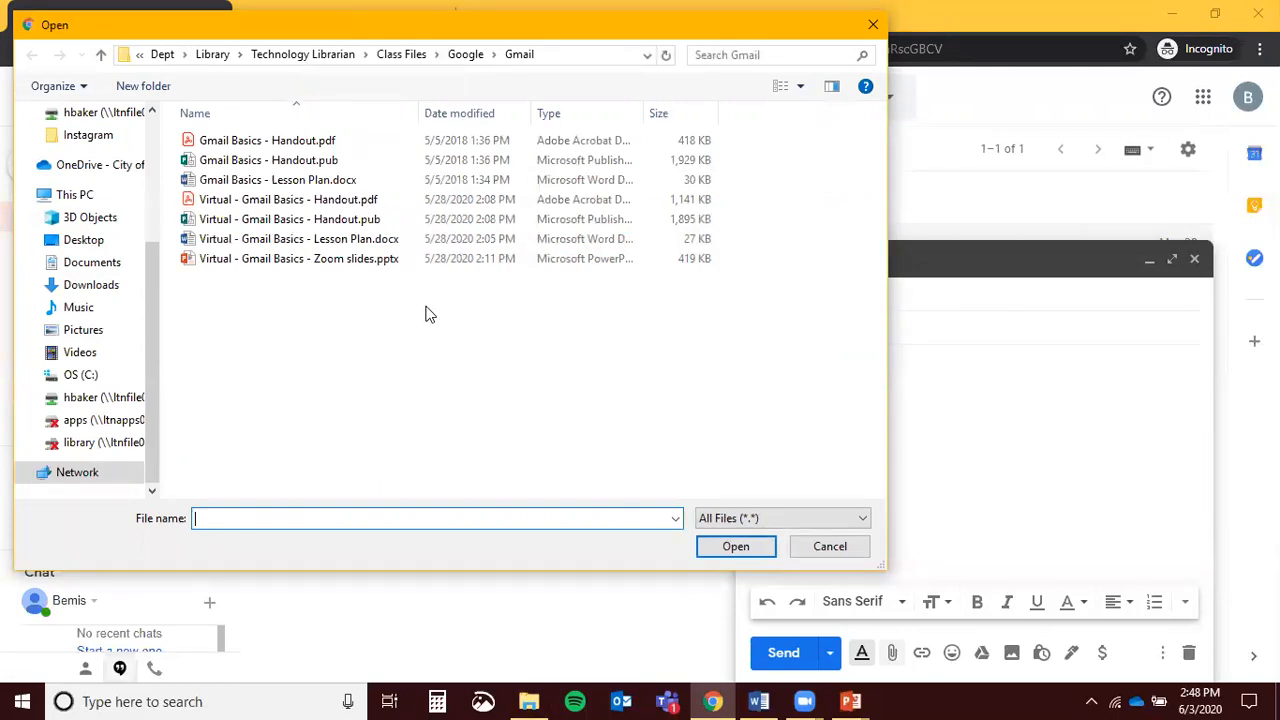
double_click(216, 200)
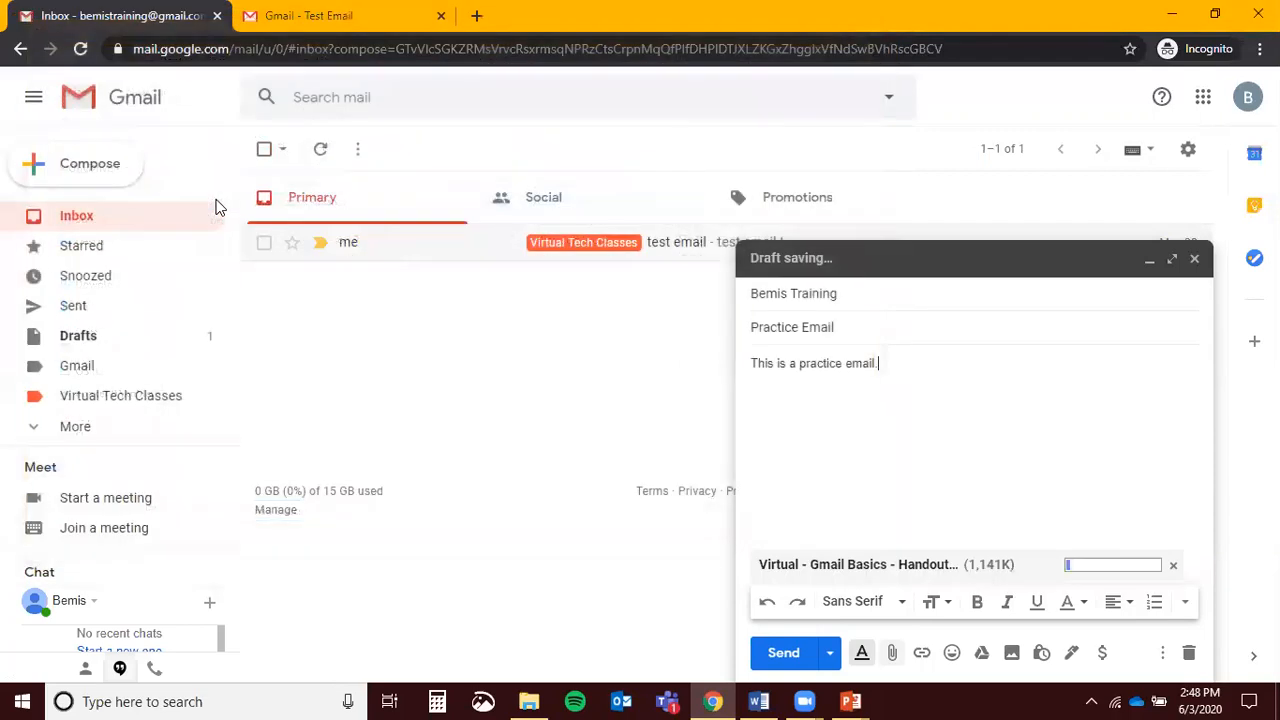
click(892, 652)
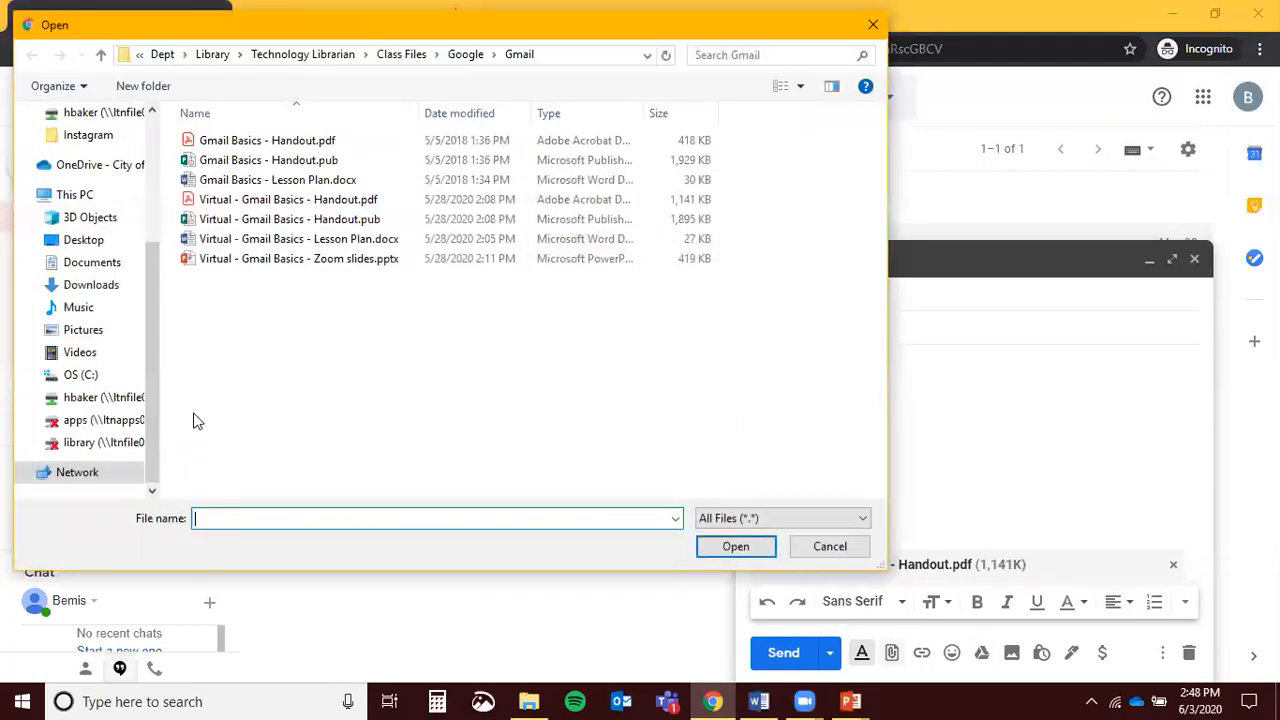
click(290, 258)
ctrl+click(294, 238)
ctrl+click(290, 162)
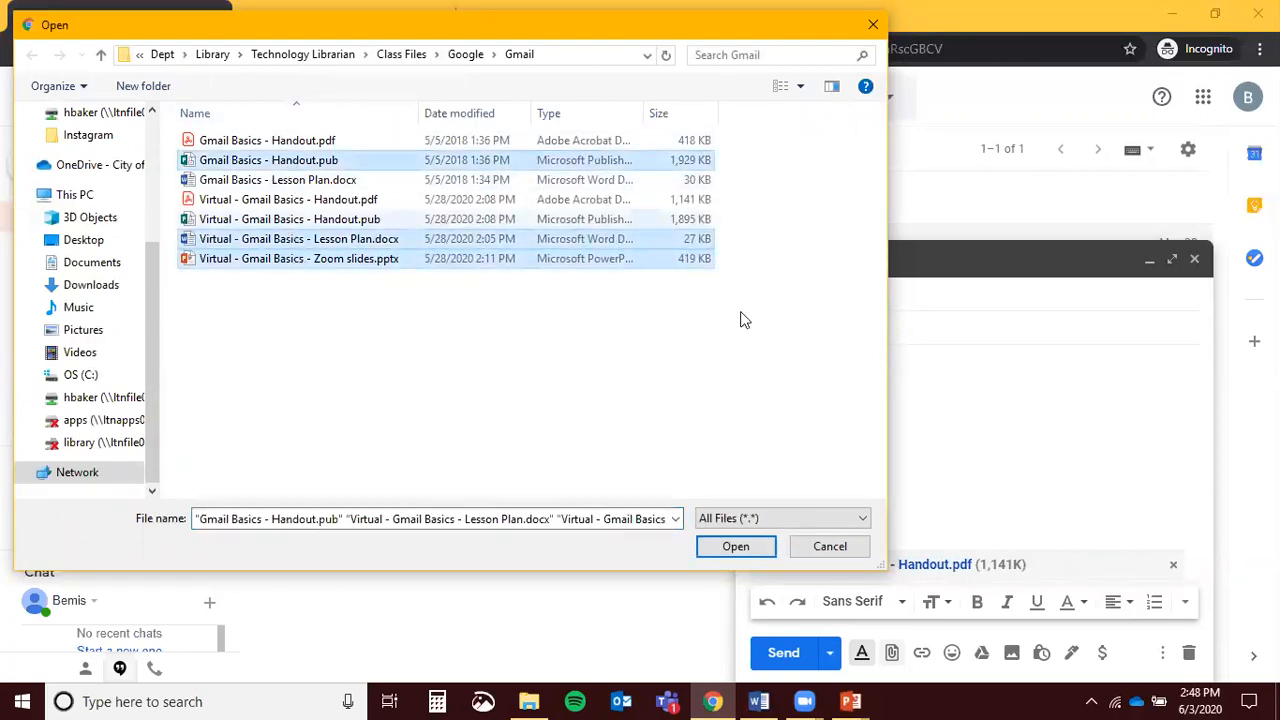
click(736, 546)
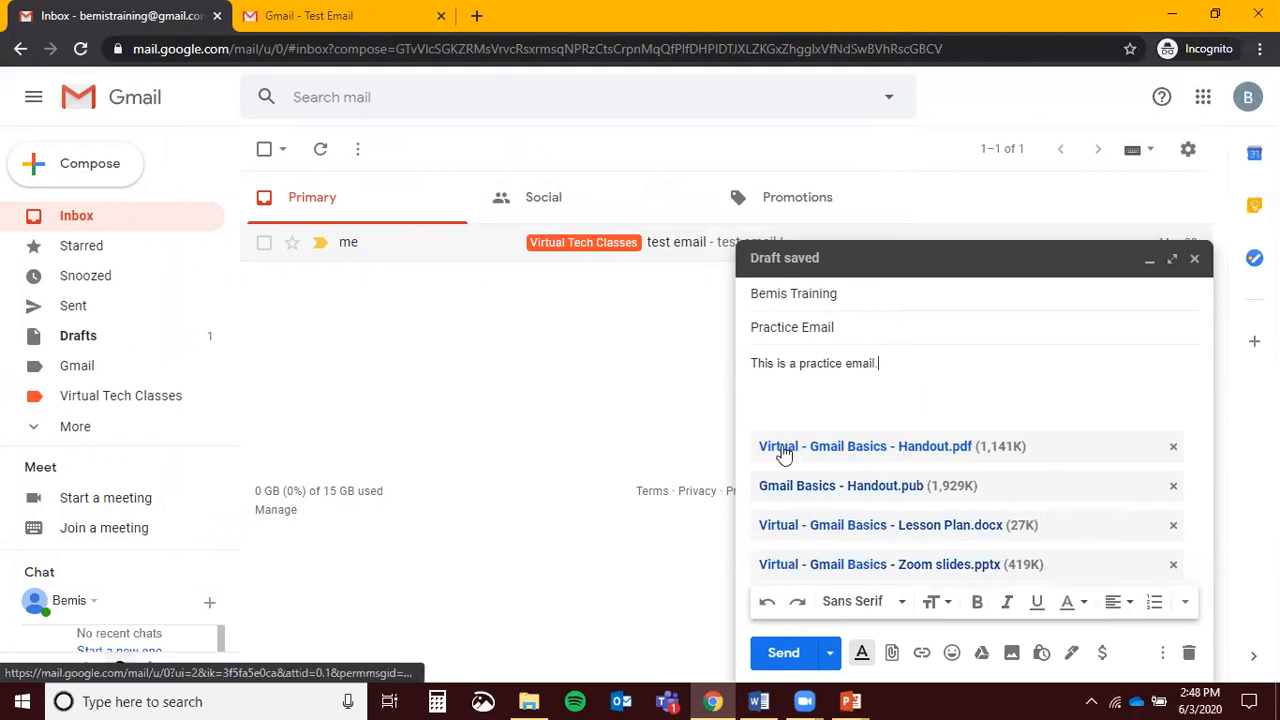
click(909, 450)
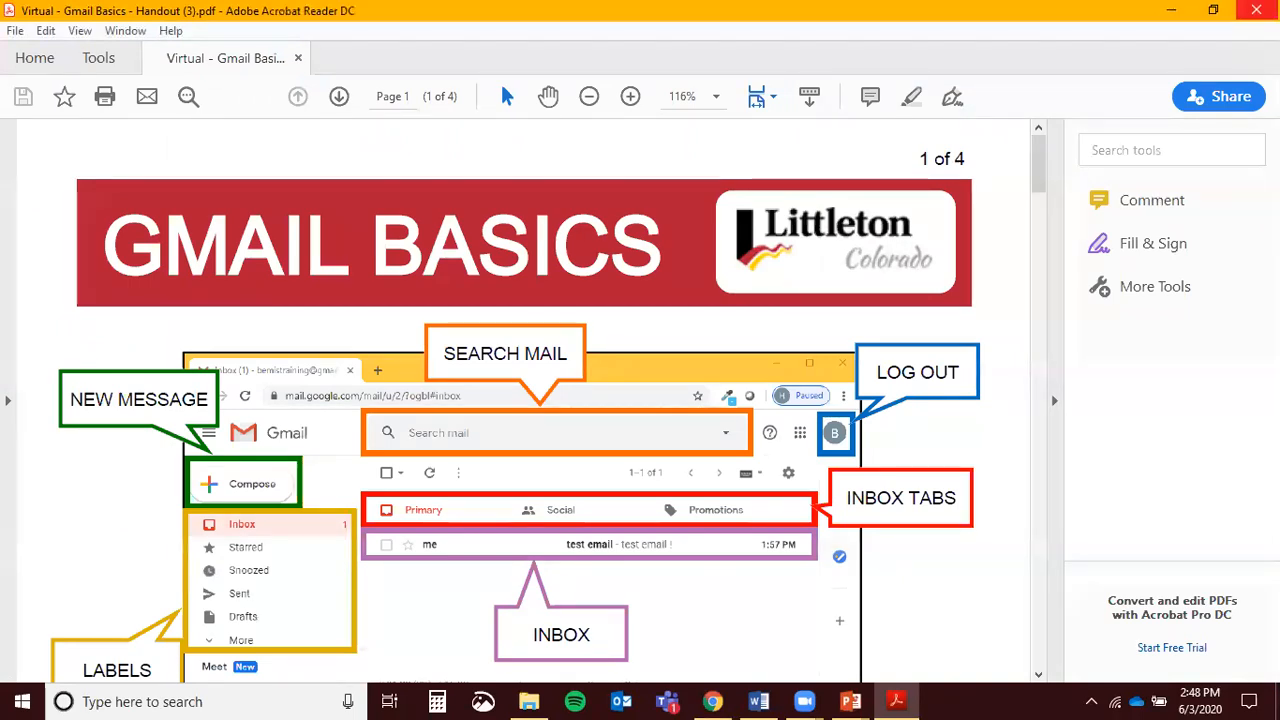
click(1256, 12)
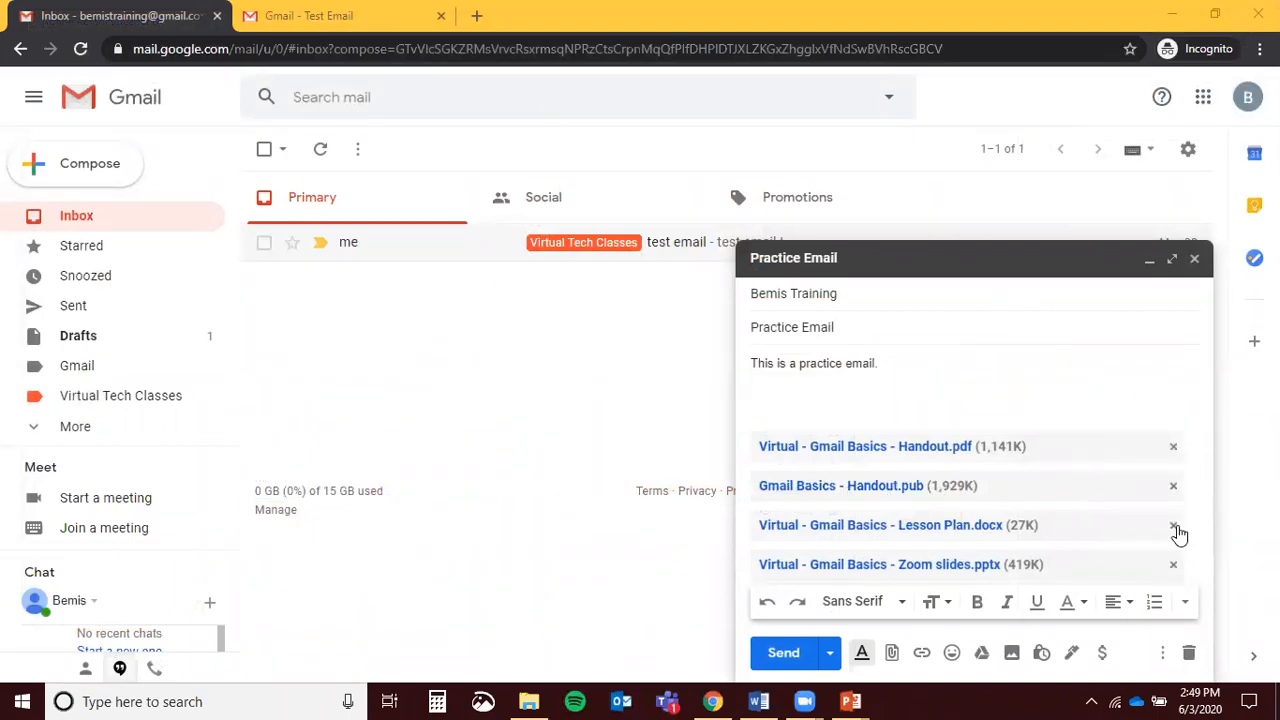
Remove the Zoom slides and Lesson Plan attachments and send Practice Email
click(1176, 566)
click(1177, 567)
click(1177, 567)
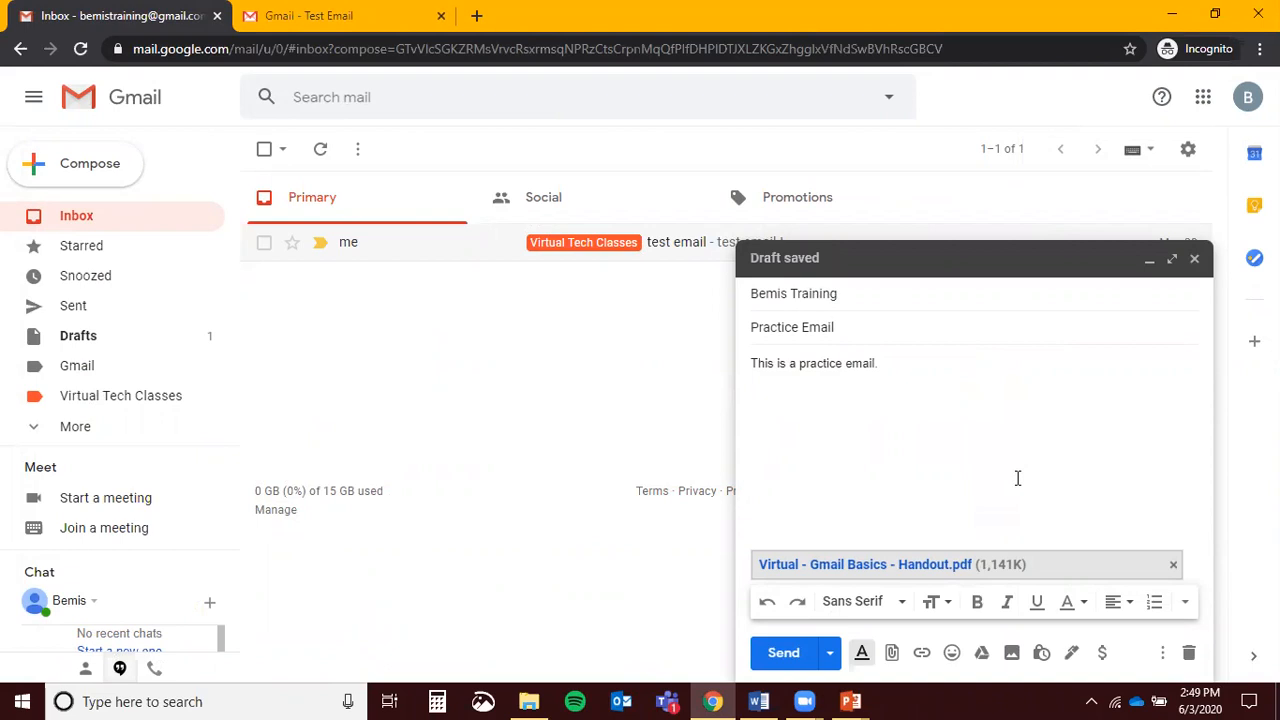
click(777, 655)
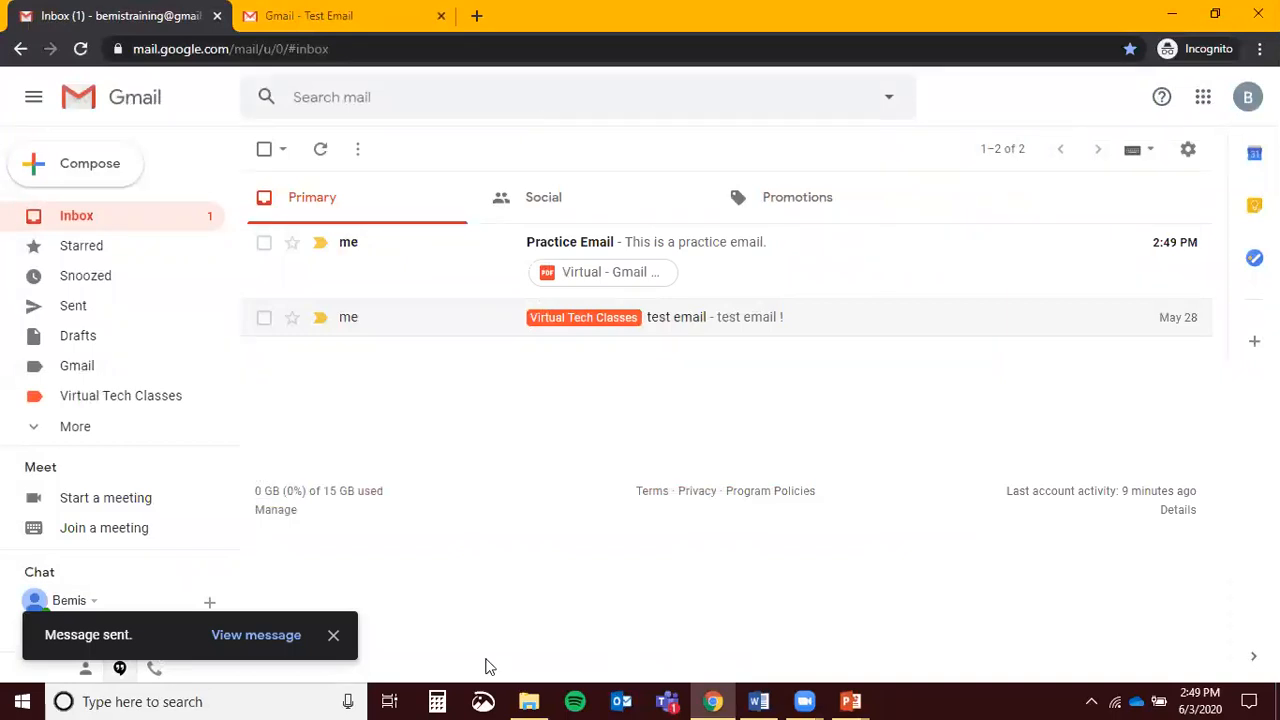
click(222, 242)
key(ctrl)
key(ctrl)
key(ctrl)
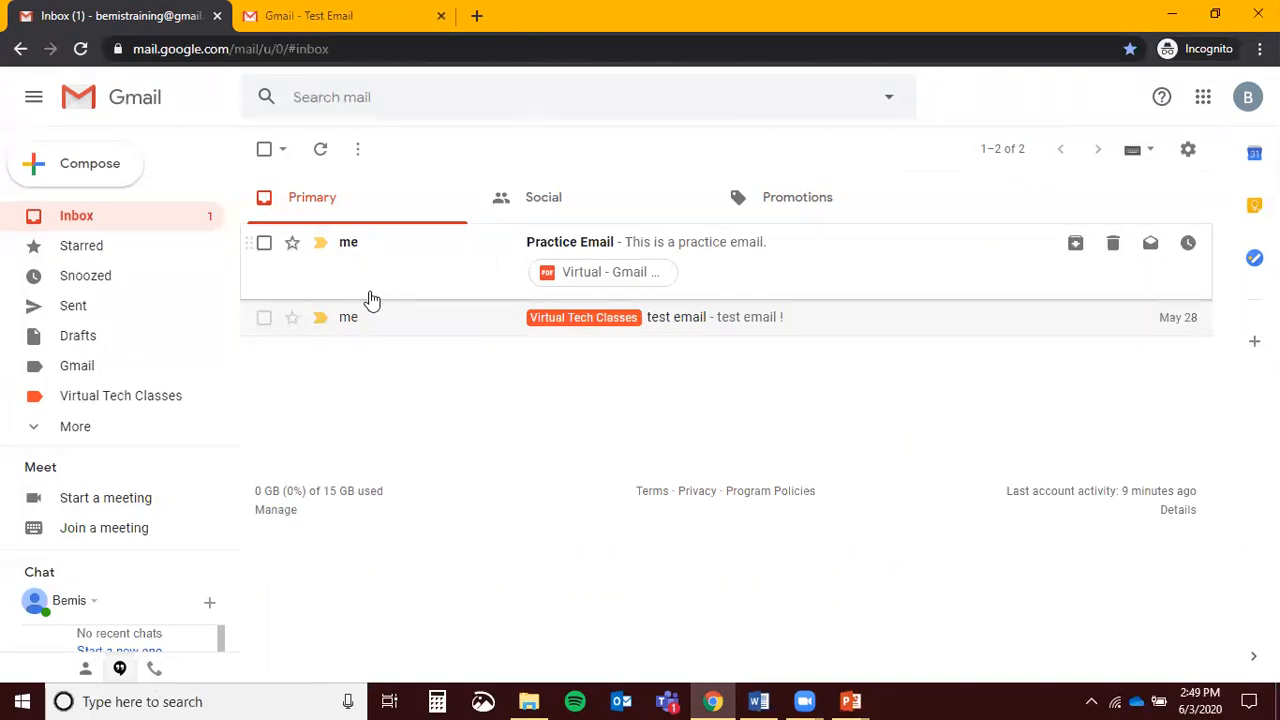
click(311, 160)
click(319, 157)
Open the received Practice Email from the inbox
click(840, 272)
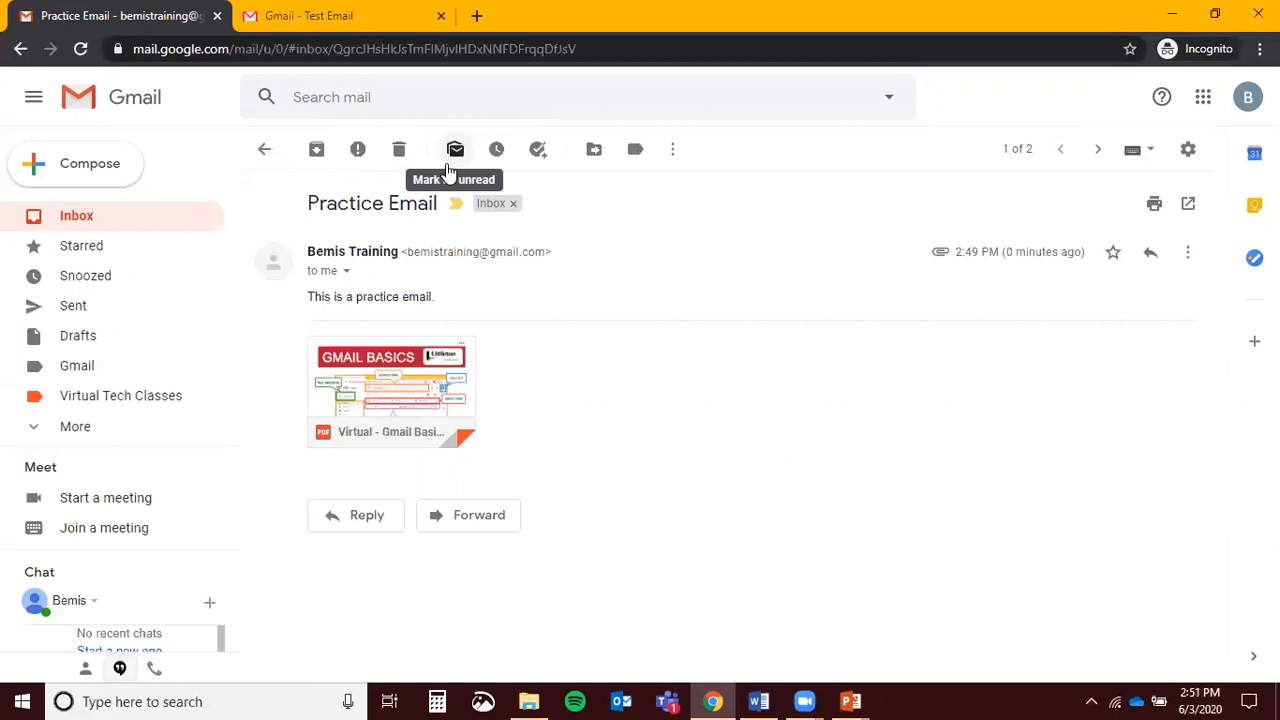
Mark Practice Email unread, reopen it, and show its snooze options
click(447, 166)
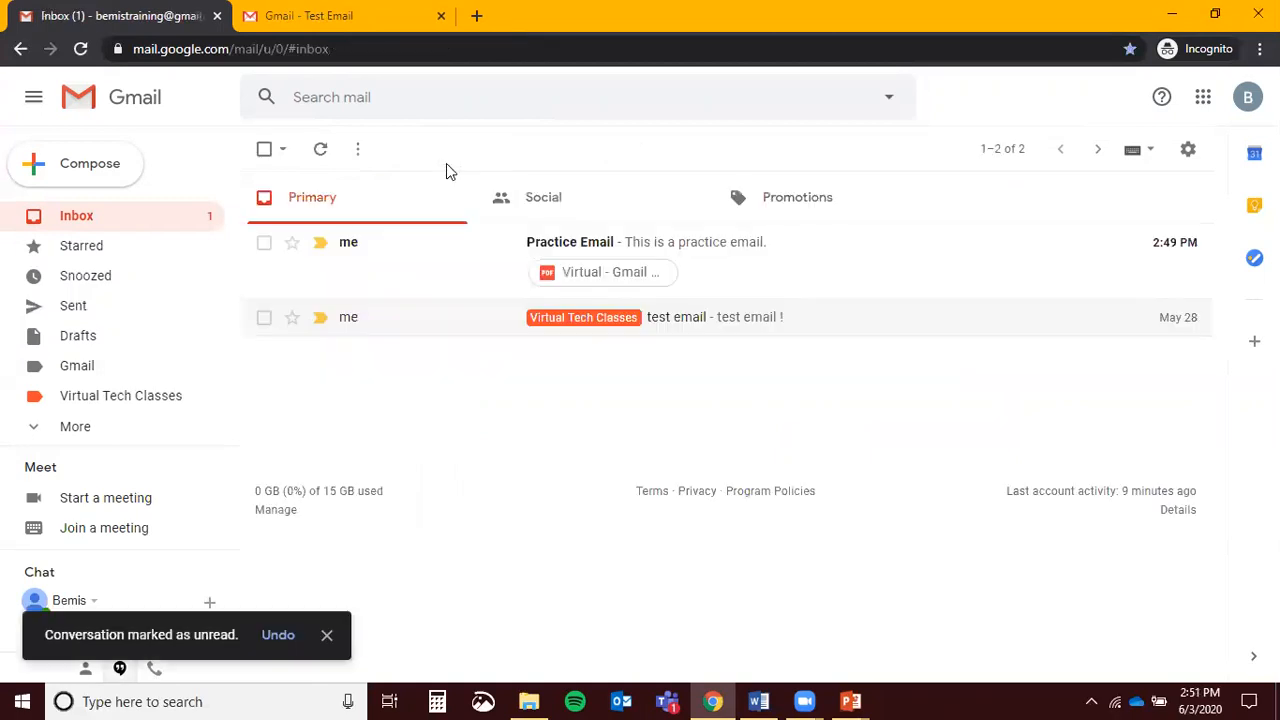
click(450, 270)
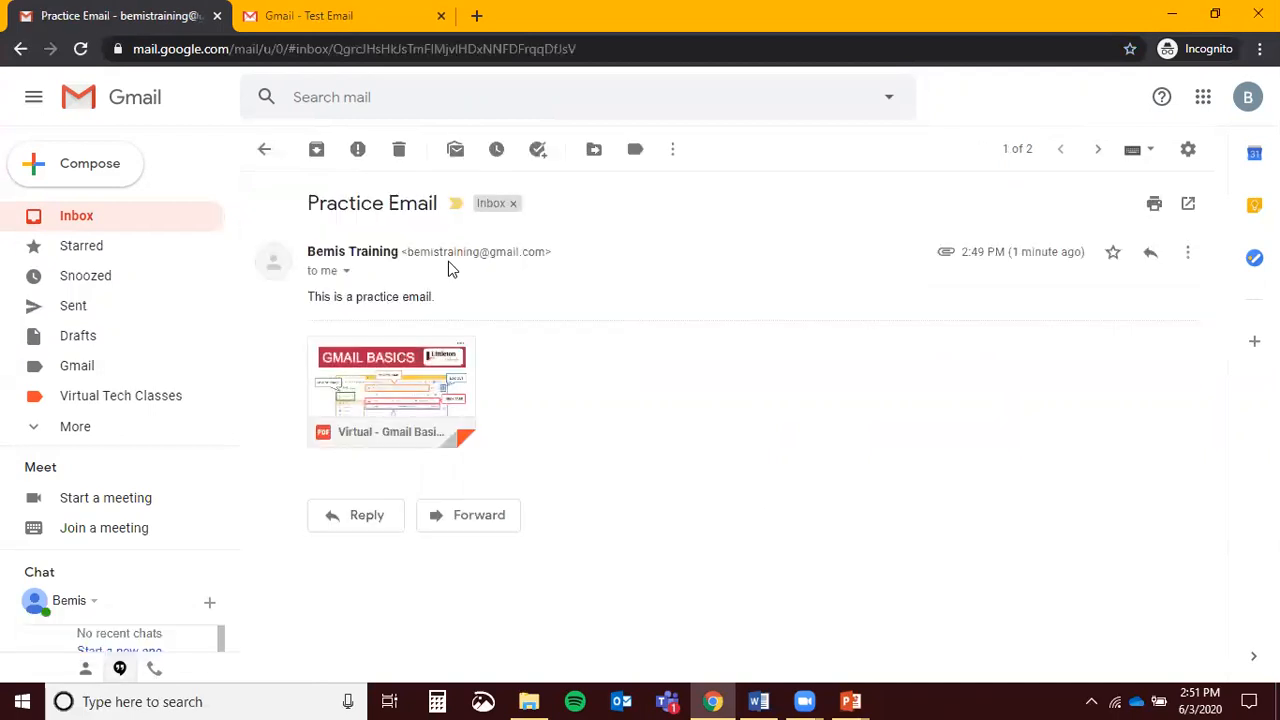
click(494, 152)
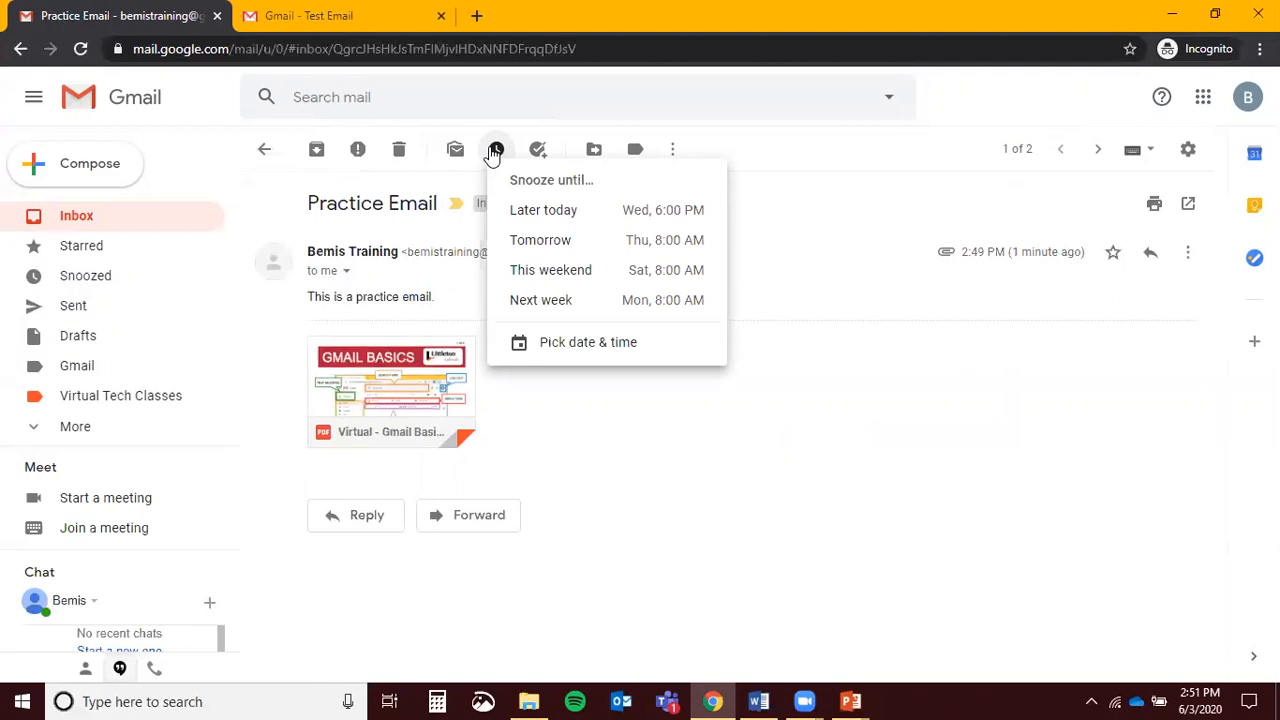
Snooze the Practice Email until June 18 using a custom date
click(594, 352)
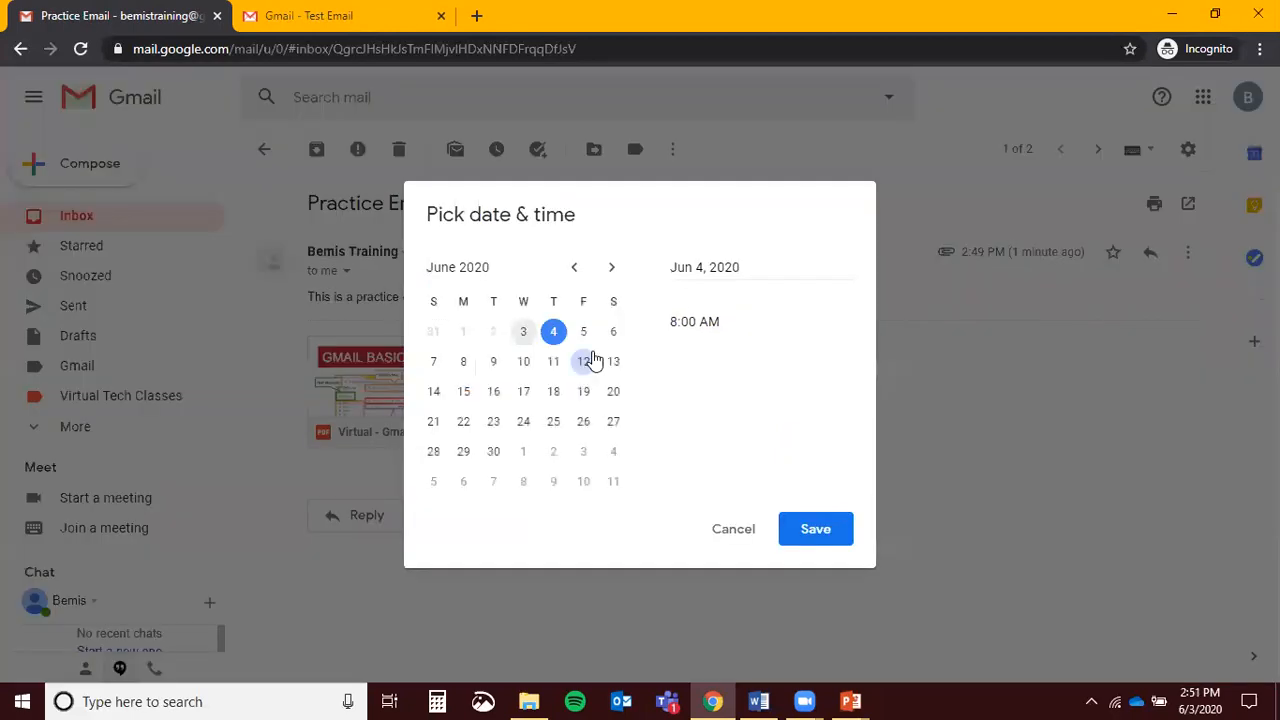
click(555, 391)
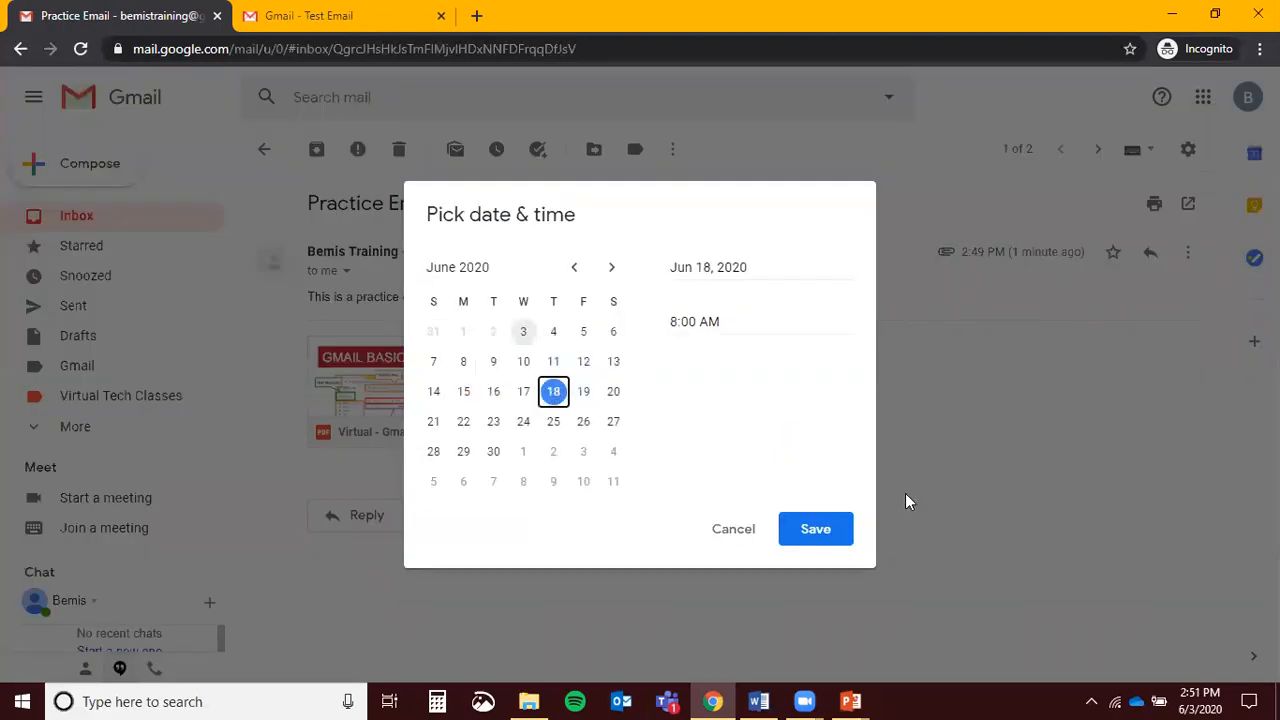
click(832, 536)
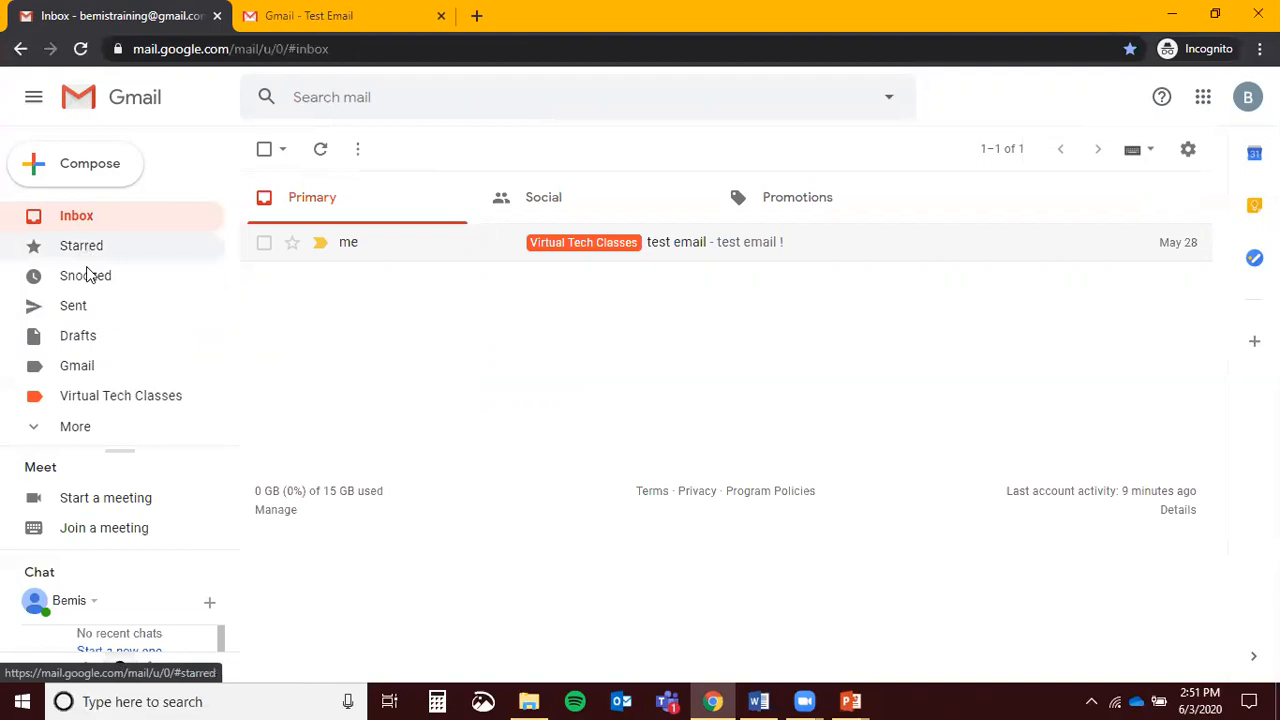
Unsnooze the Practice Email from Snoozed and reopen it from the Inbox
key(ctrl)
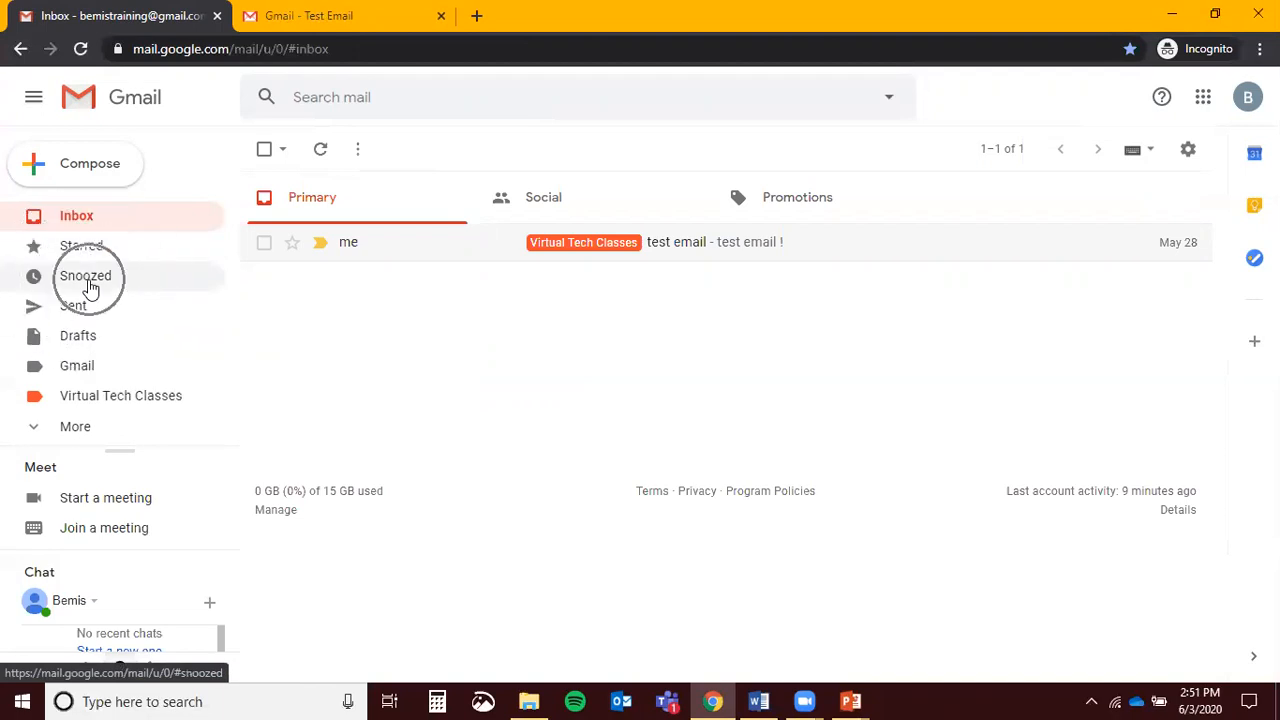
click(89, 288)
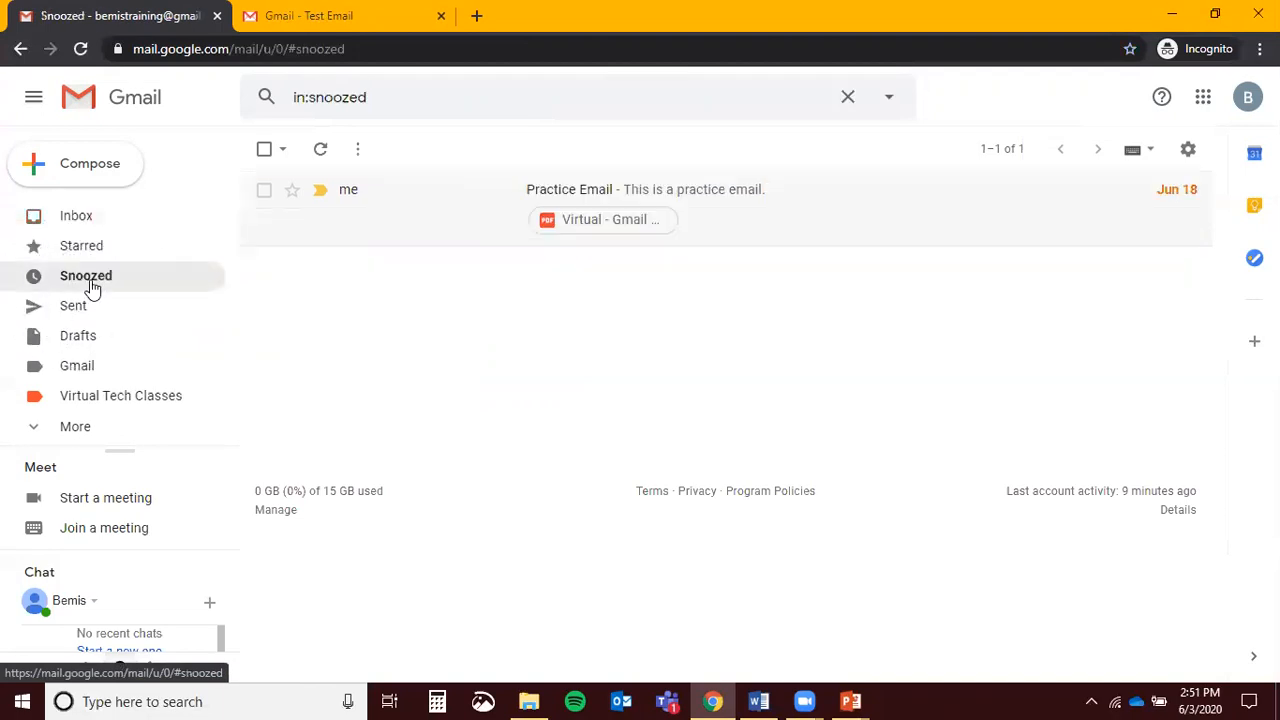
click(778, 219)
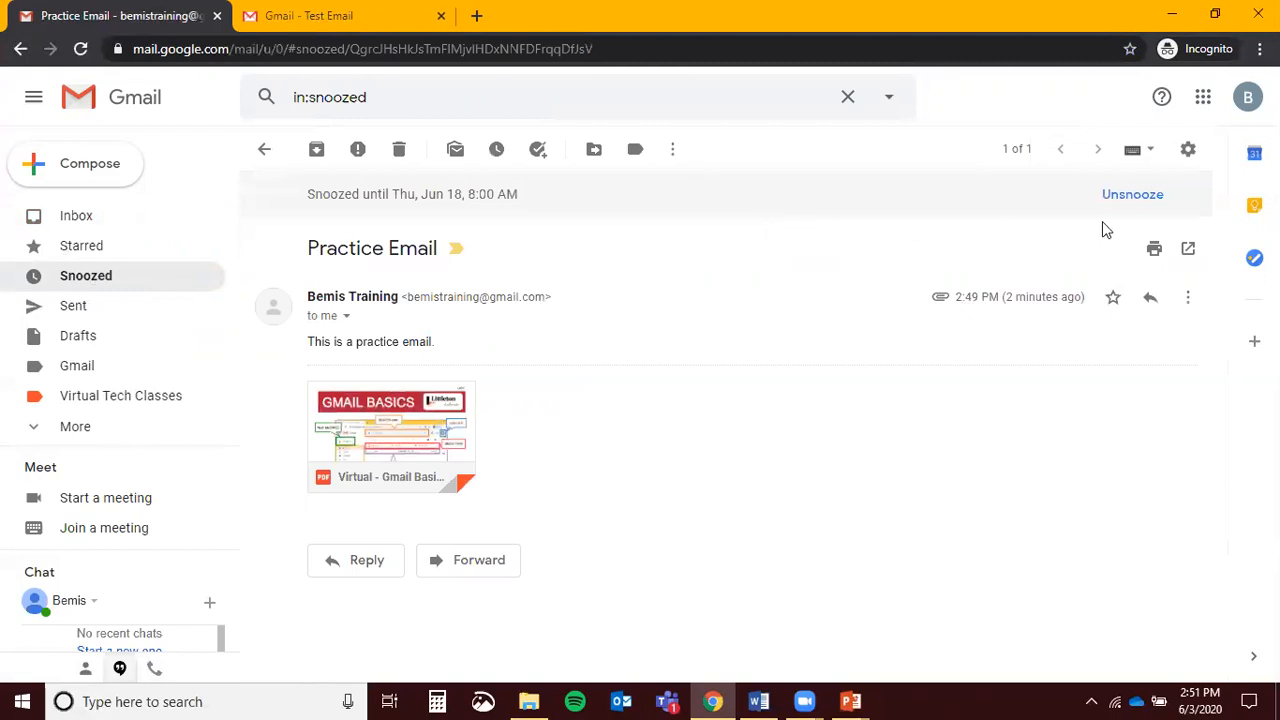
key(ctrl)
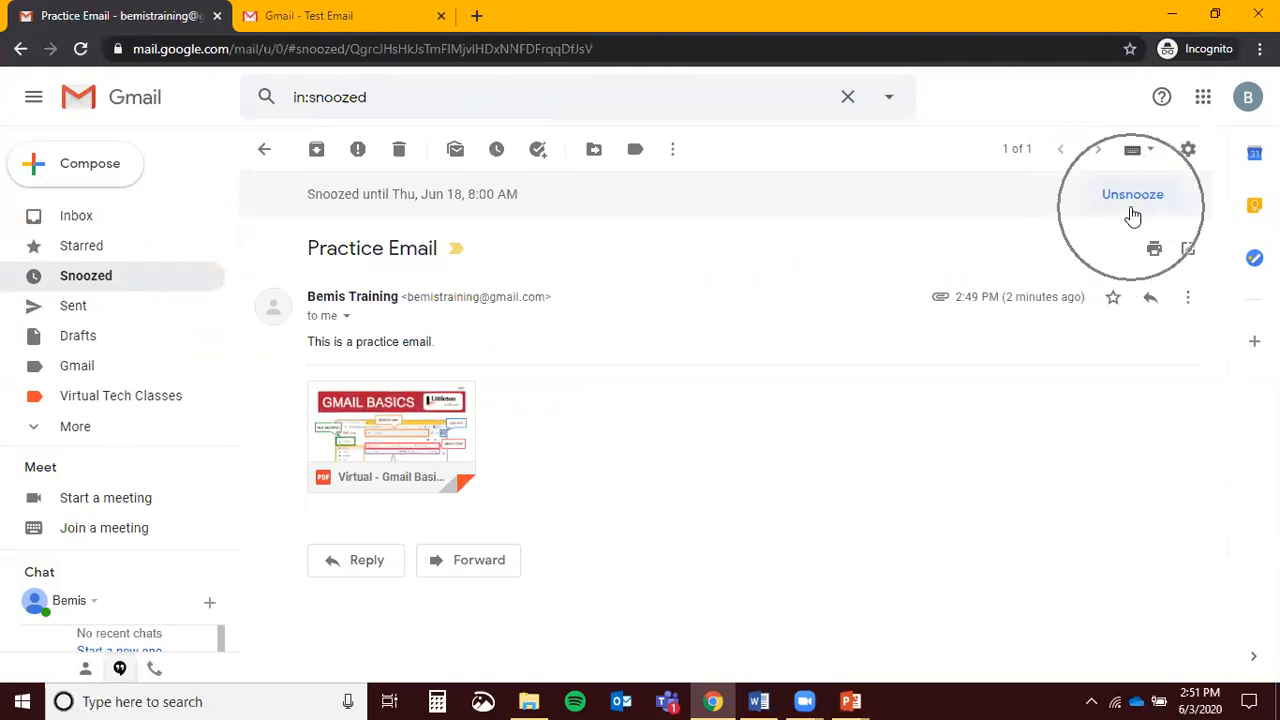
click(1133, 195)
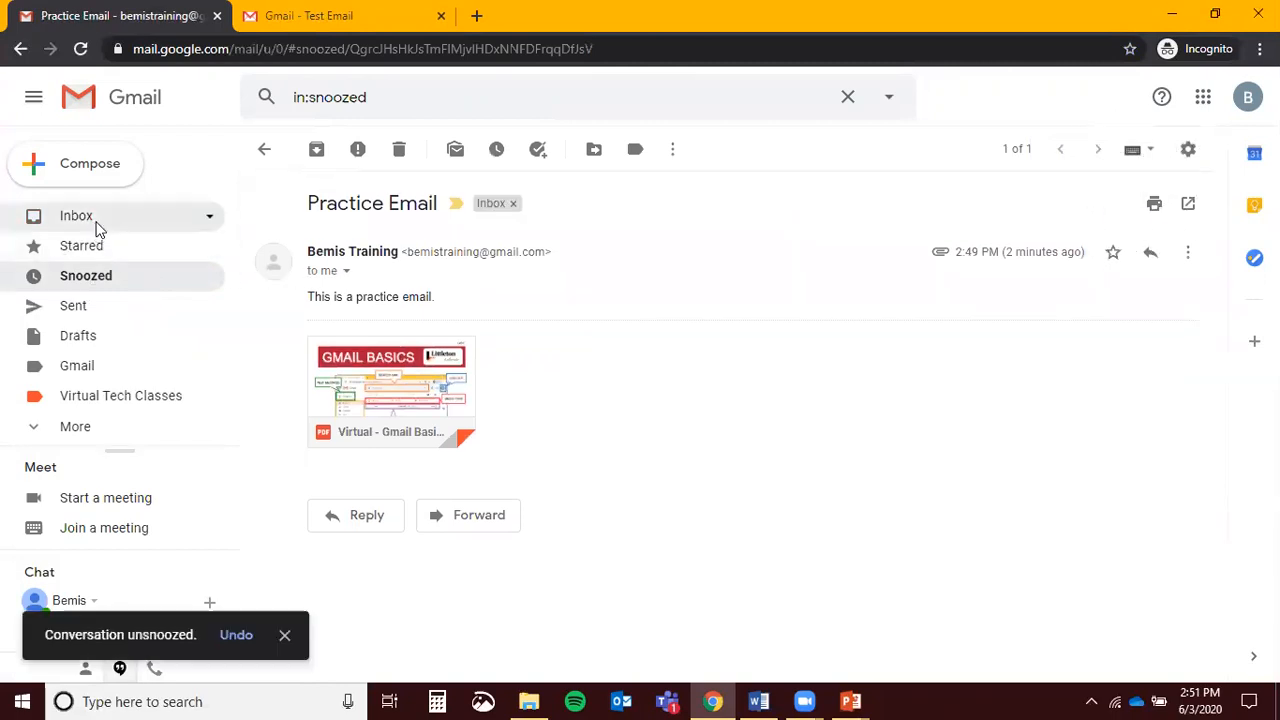
click(97, 225)
click(796, 256)
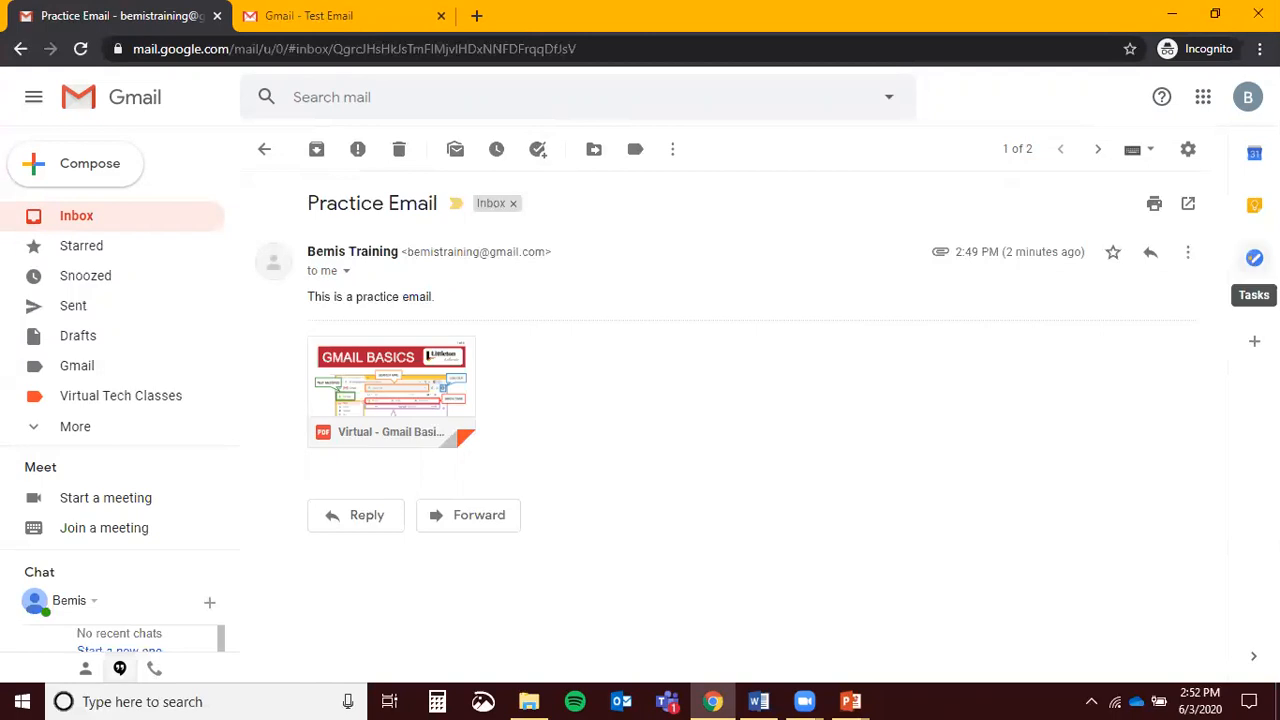
key(ctrl)
key(ctrl)
key(ctrl)
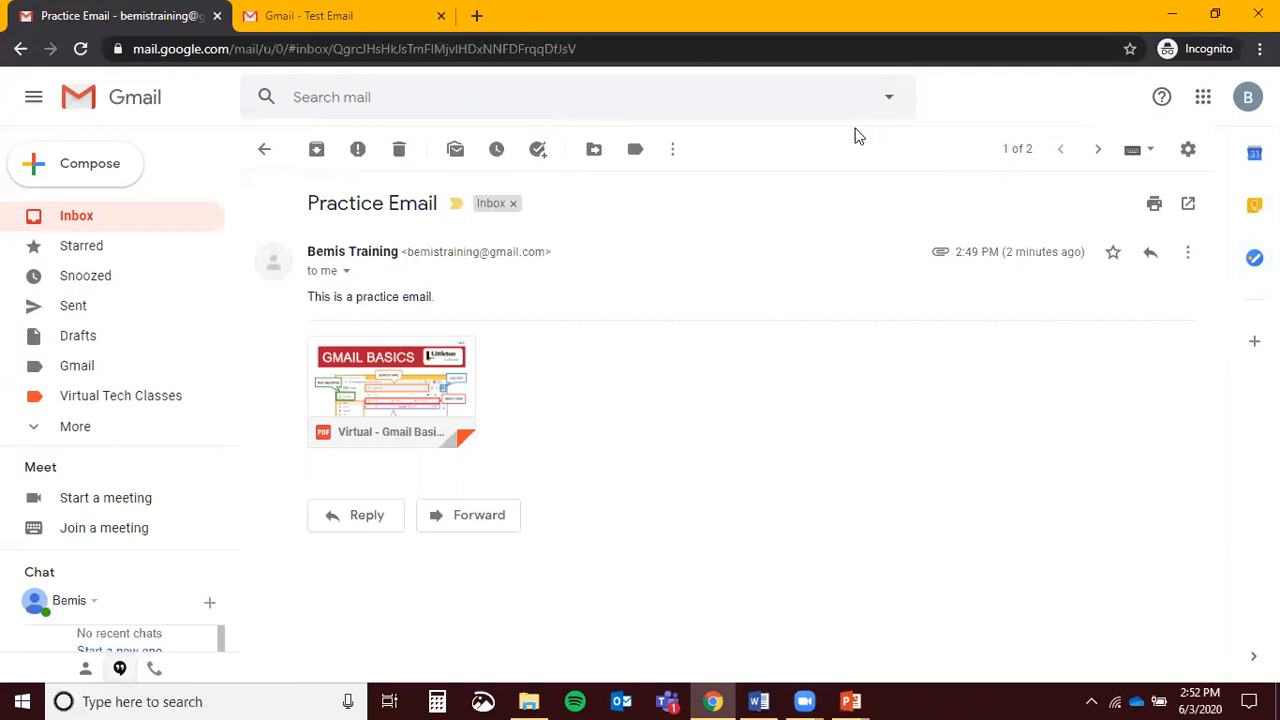
key(ctrl)
key(ctrl)
key(ctrl)
mouse_move(441, 204)
mouse_down()
mouse_move(296, 204)
mouse_move(445, 210)
mouse_up()
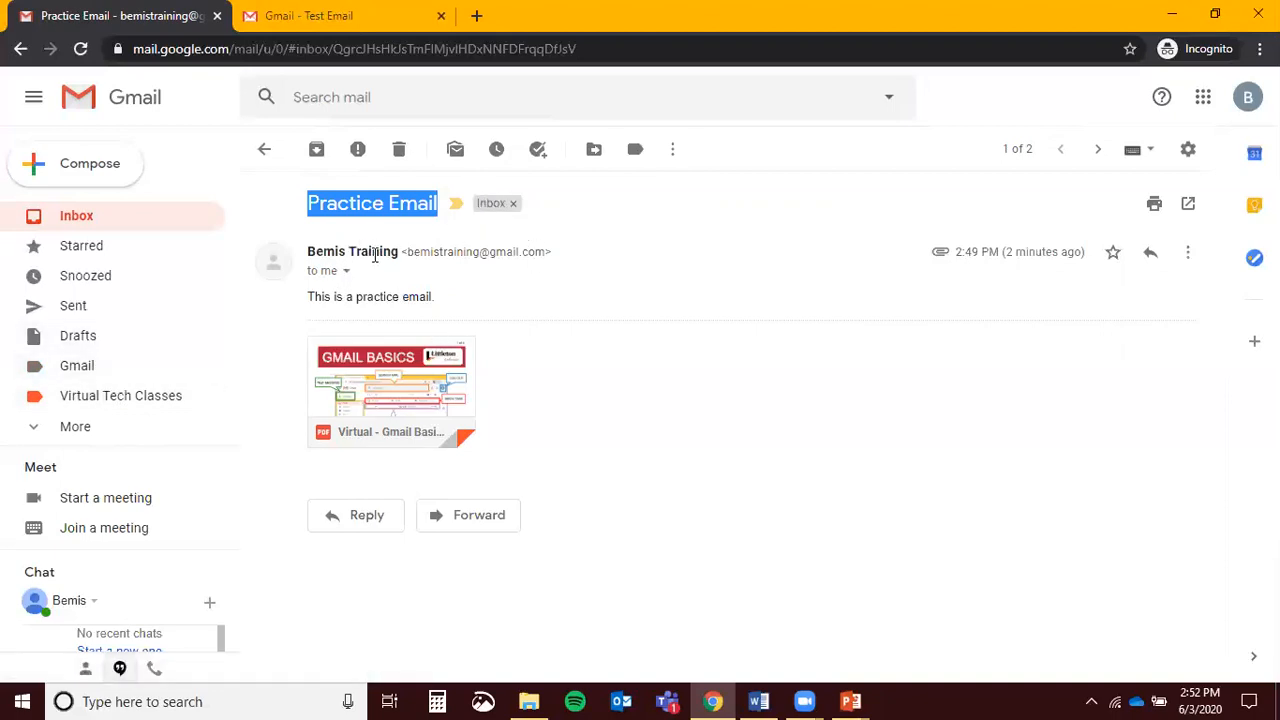
mouse_move(322, 275)
click(346, 272)
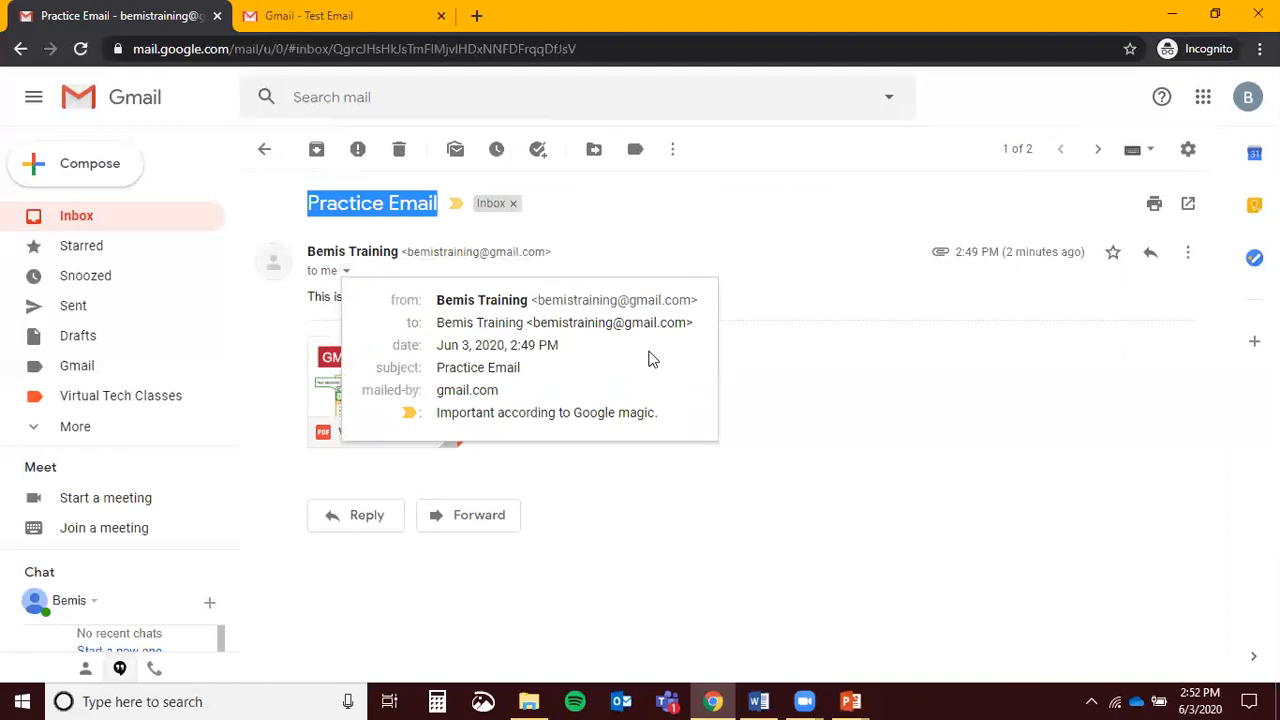
click(913, 394)
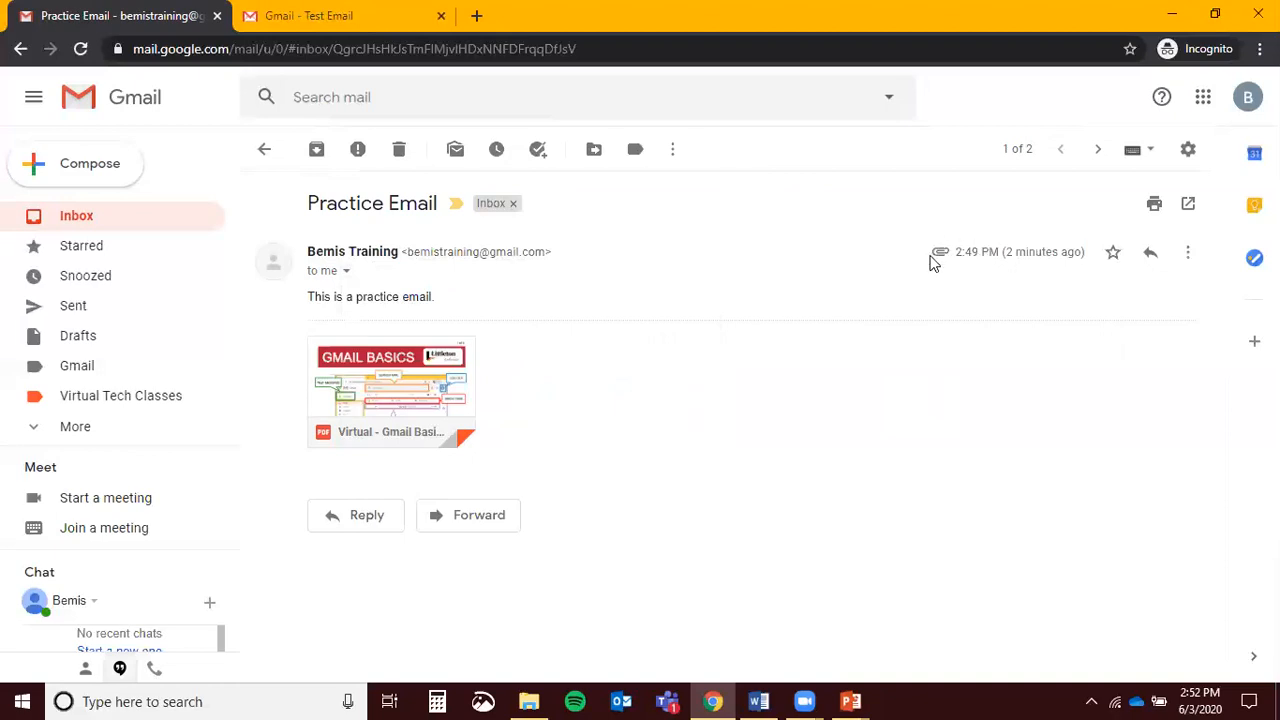
drag(956, 251, 1085, 255)
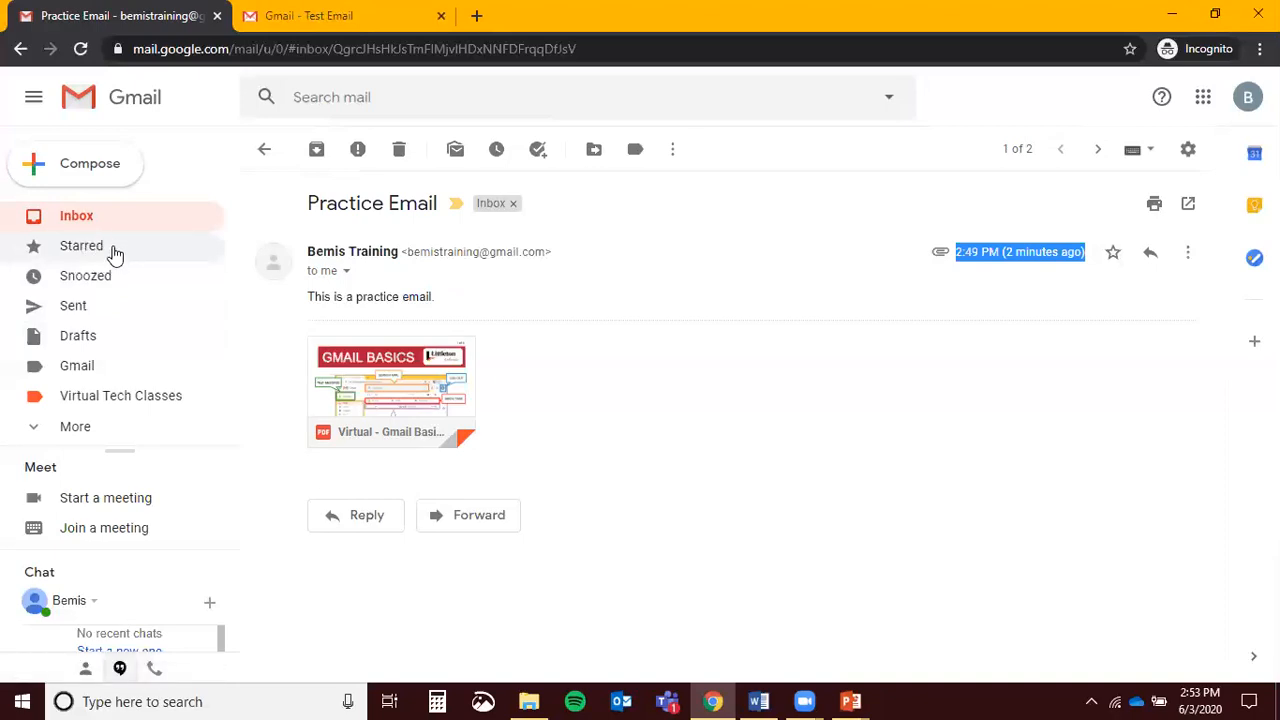
Open a print view of the Practice Email, cancel printing, and return to the conversation tab
click(1188, 253)
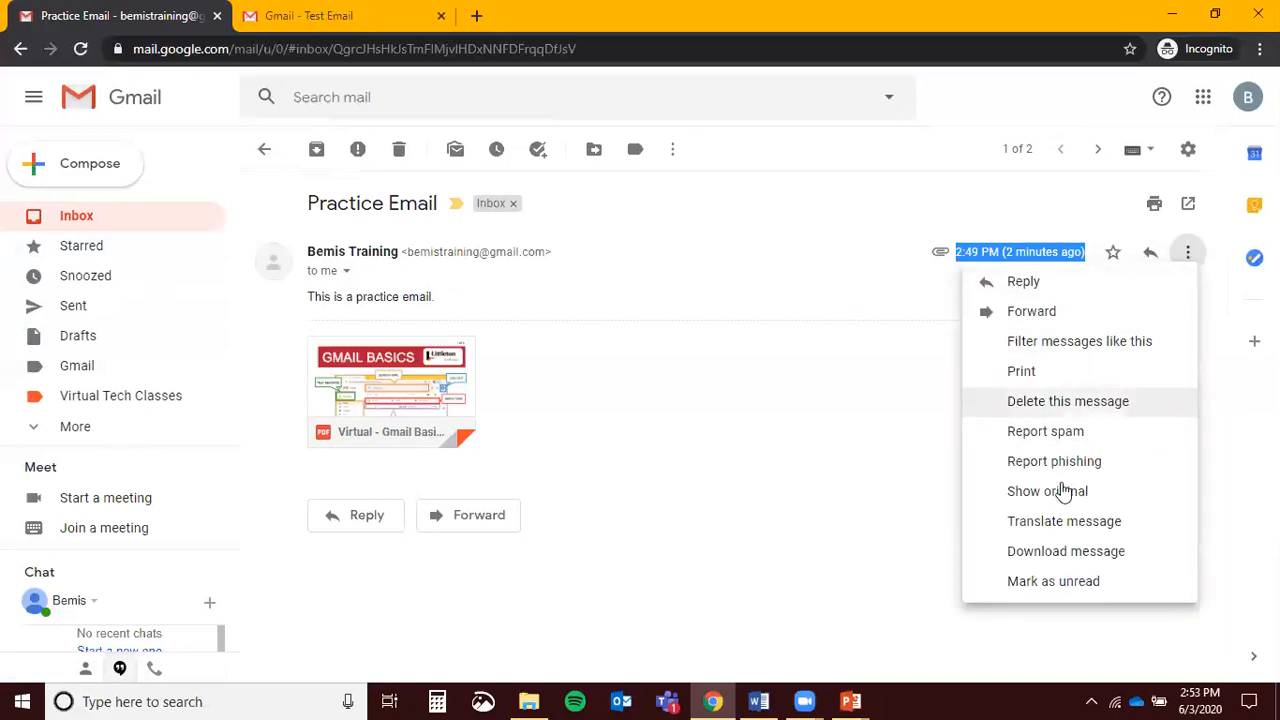
click(815, 462)
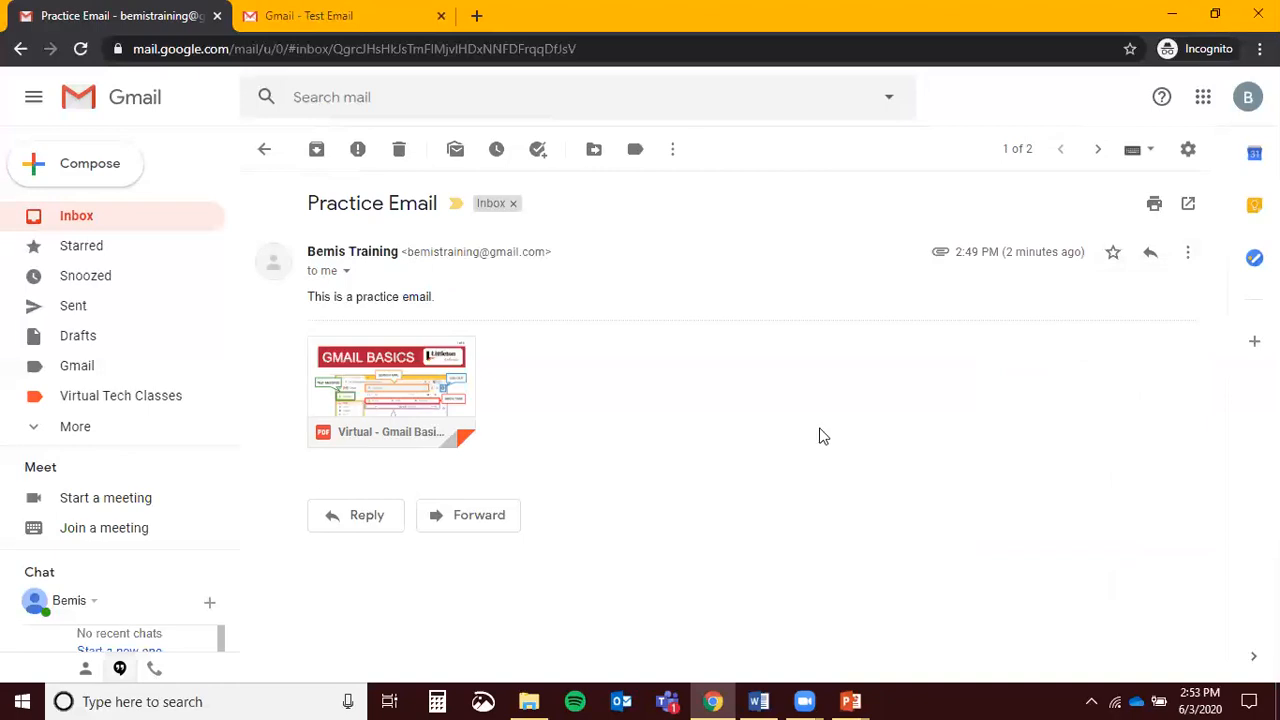
click(1160, 218)
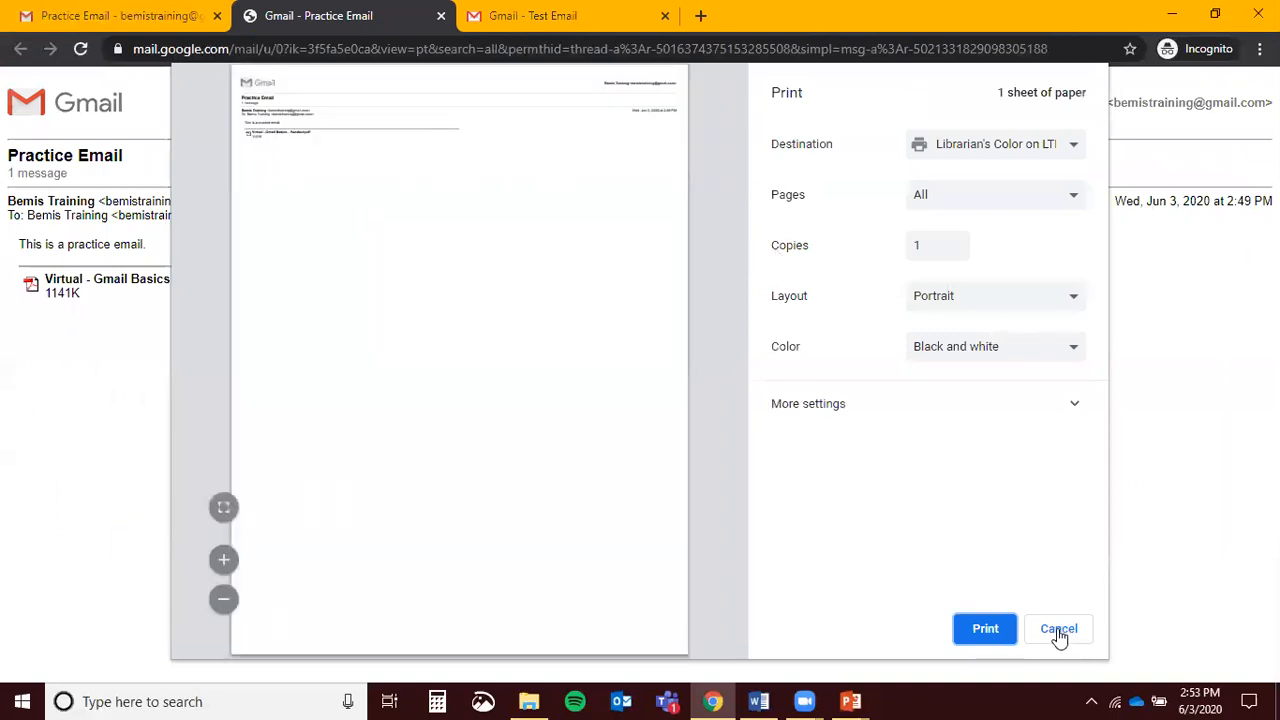
click(1059, 632)
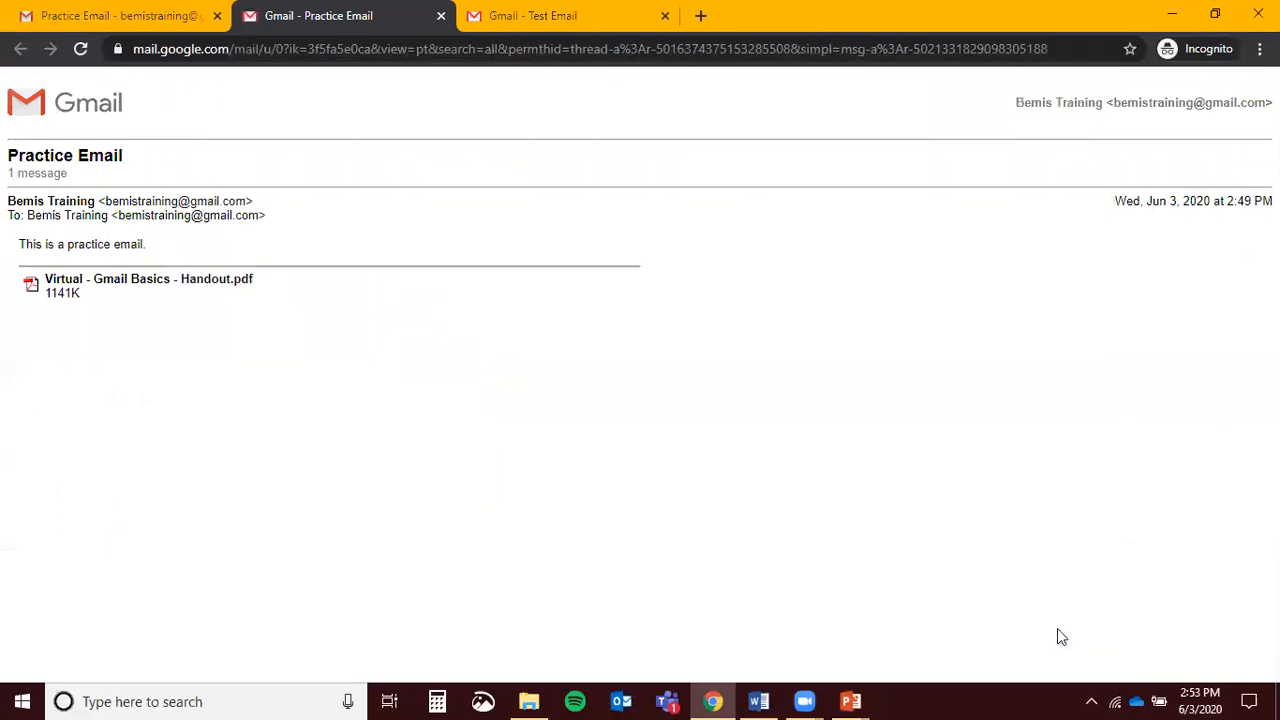
click(22, 12)
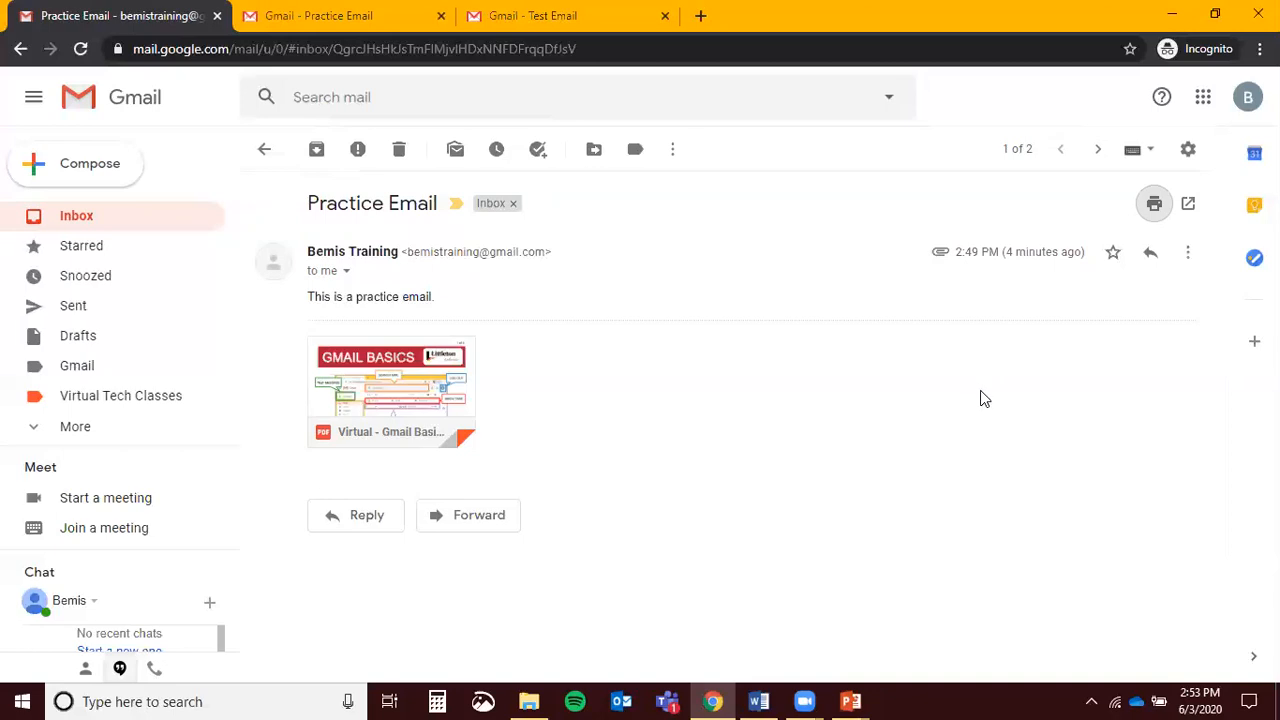
click(1188, 256)
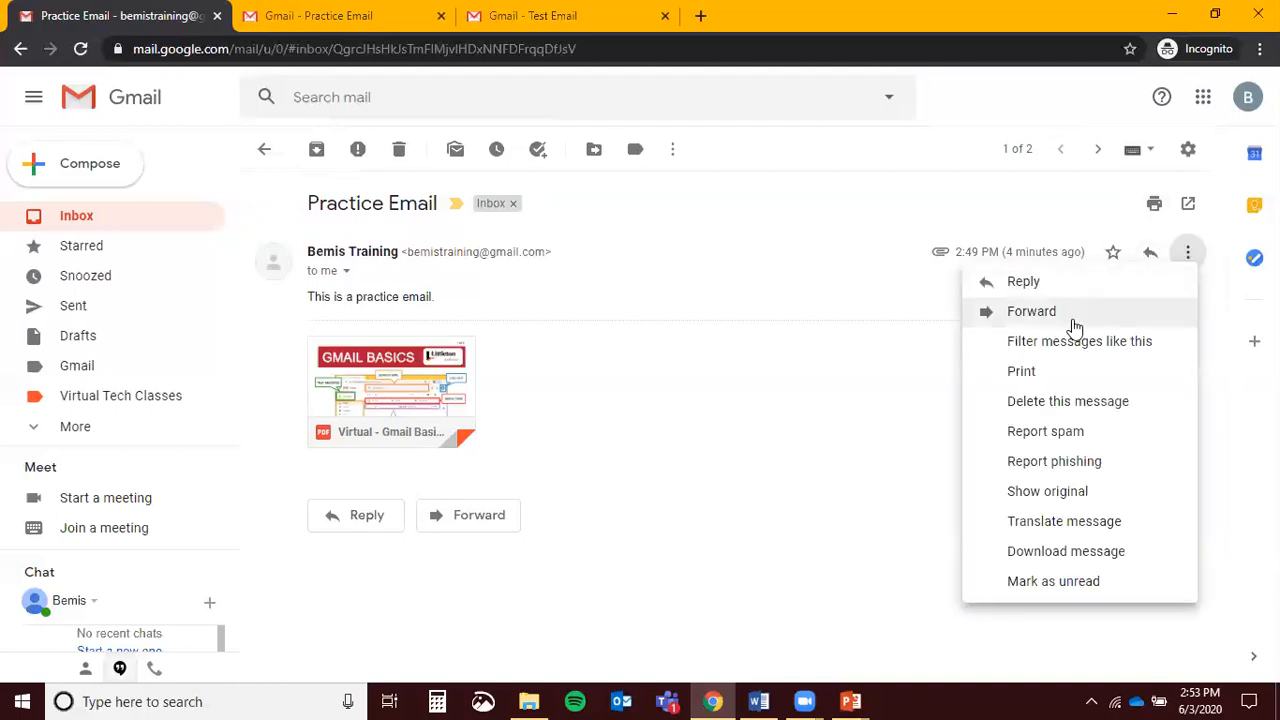
click(242, 507)
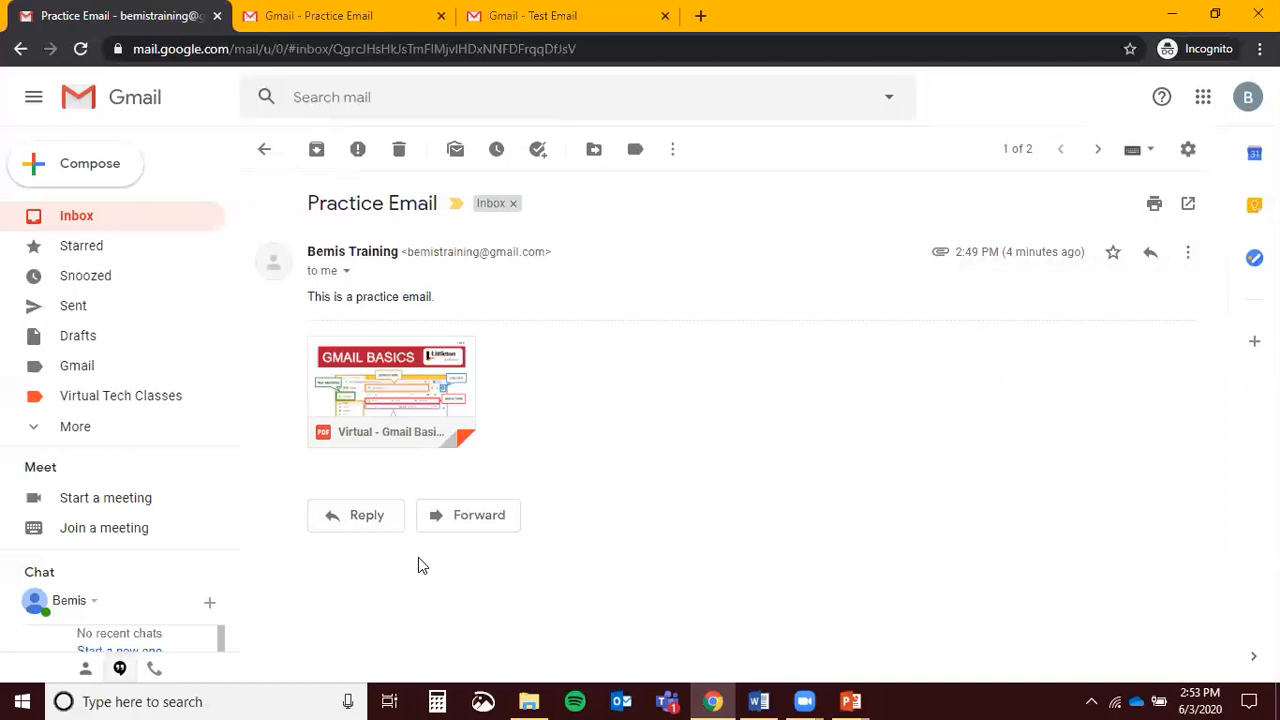
click(1188, 255)
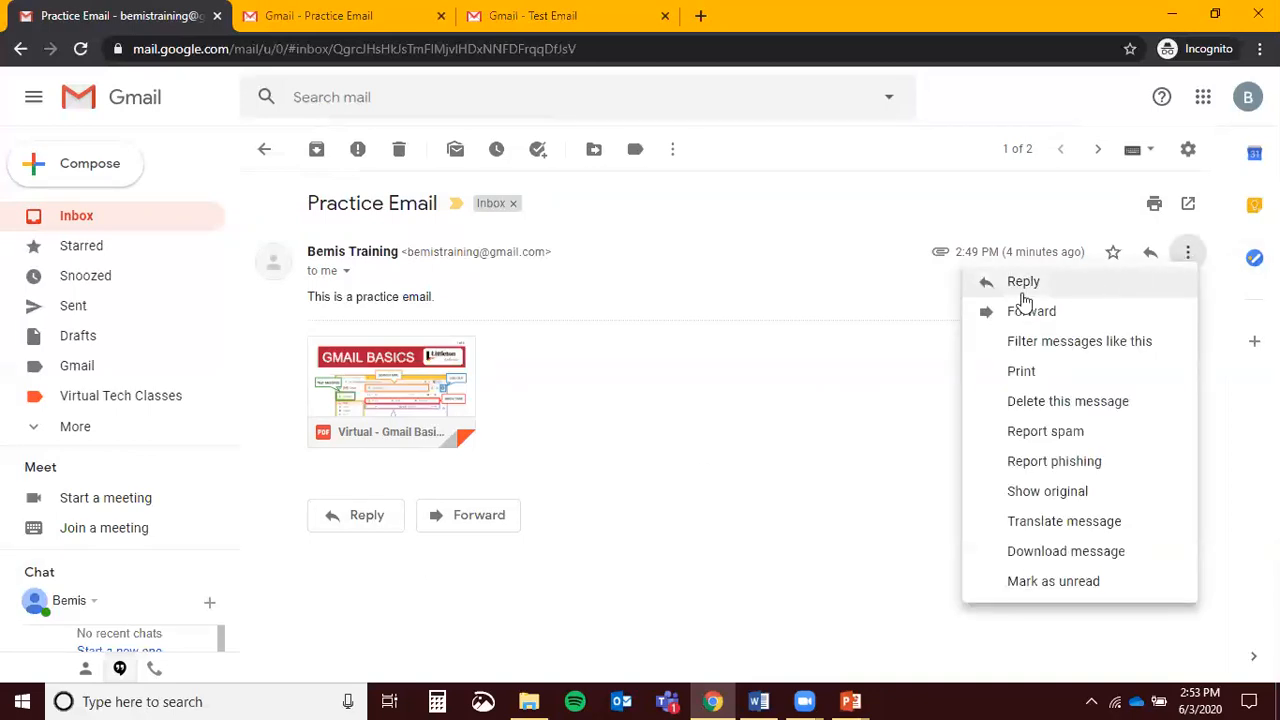
click(733, 405)
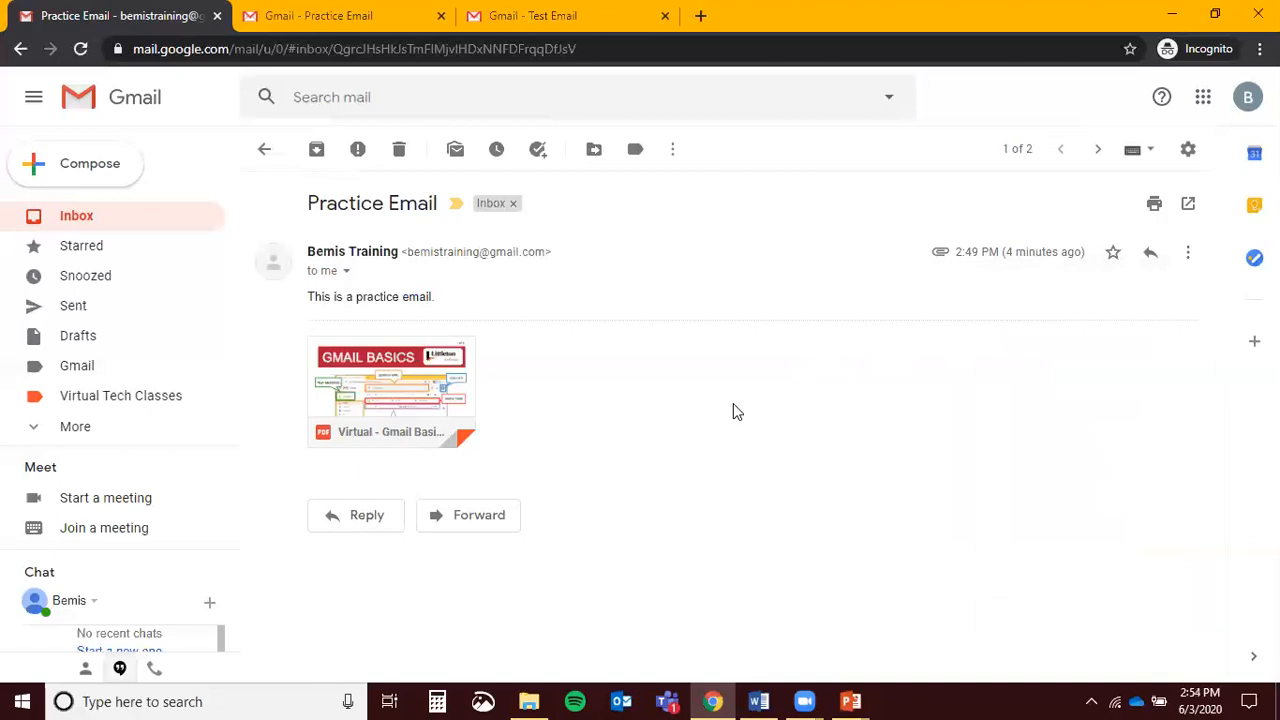
Send a reply to the Practice Email reading "Here's a practice response!"
click(365, 516)
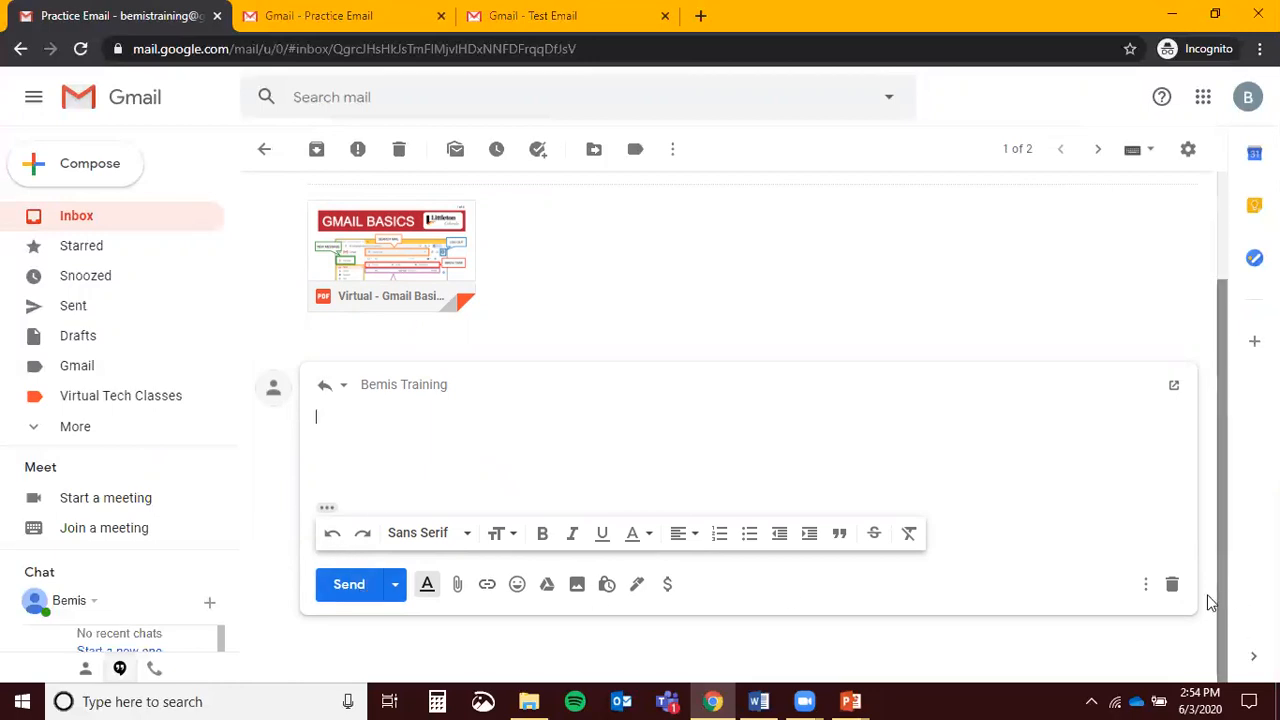
click(1172, 586)
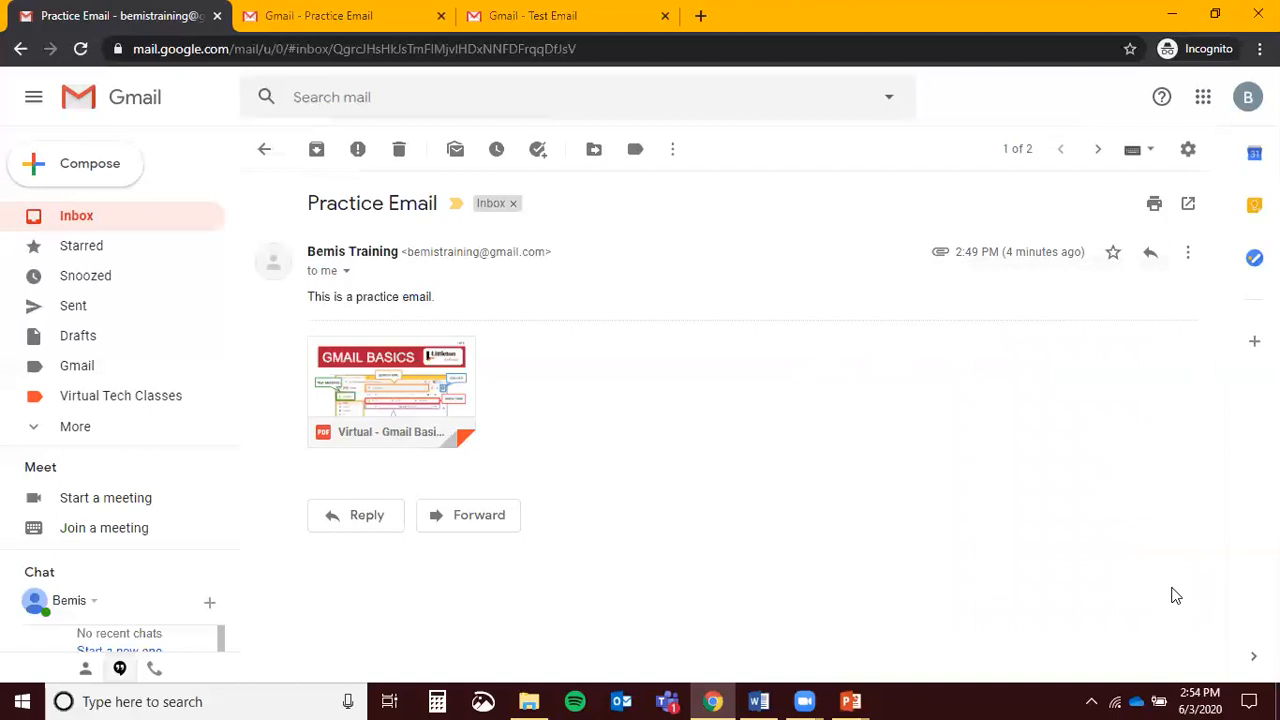
click(396, 524)
text(Here's a practice response!)
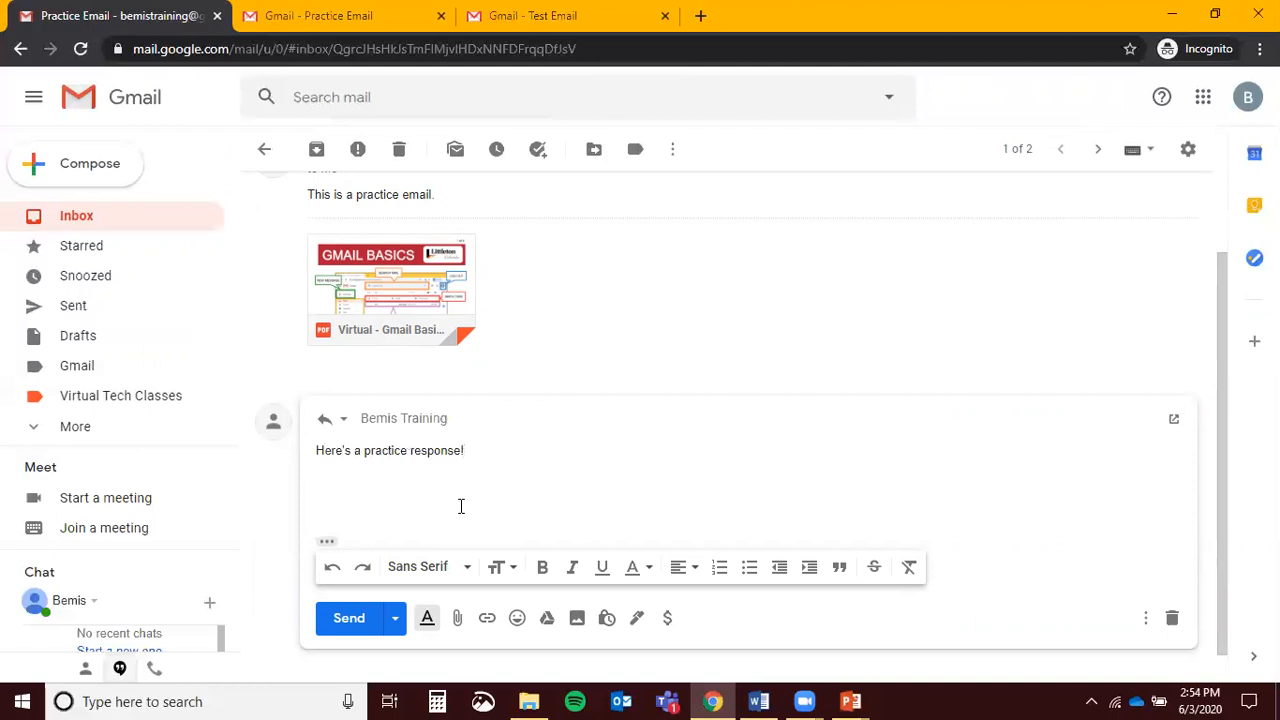
click(346, 620)
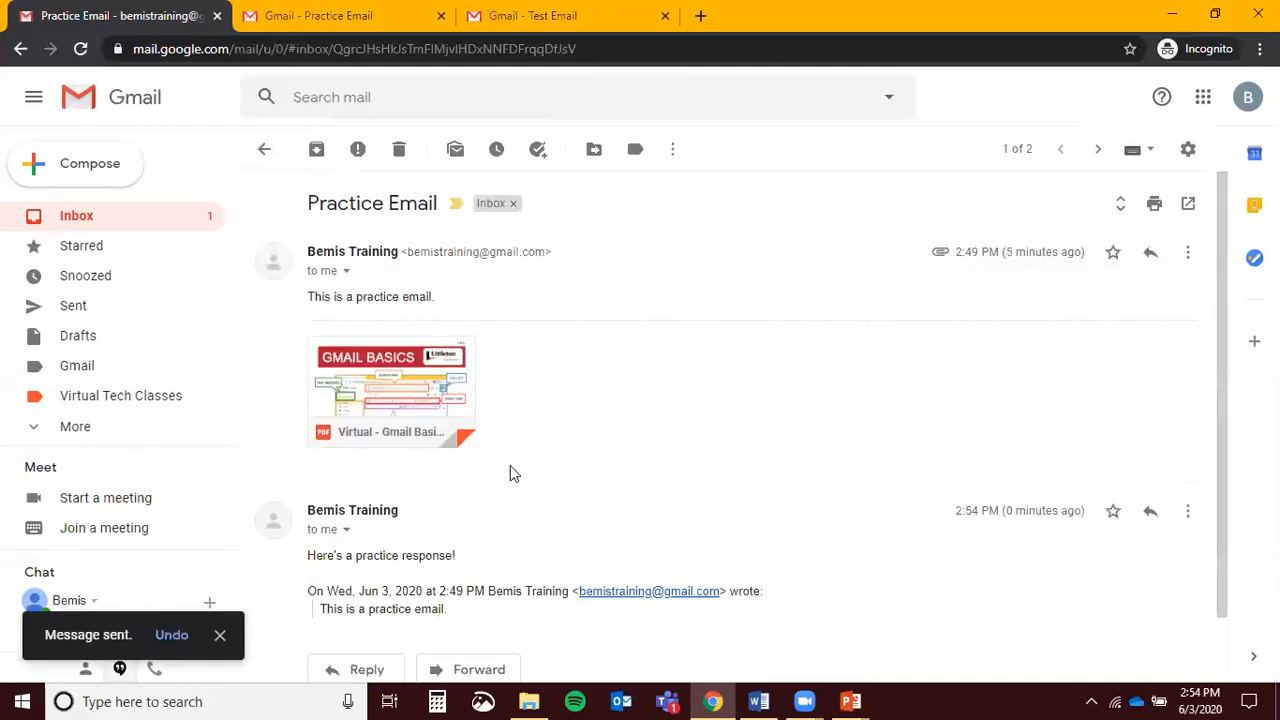
scroll(543, 474, down, 1)
scroll(549, 489, up, 1)
scroll(581, 289, down, 1)
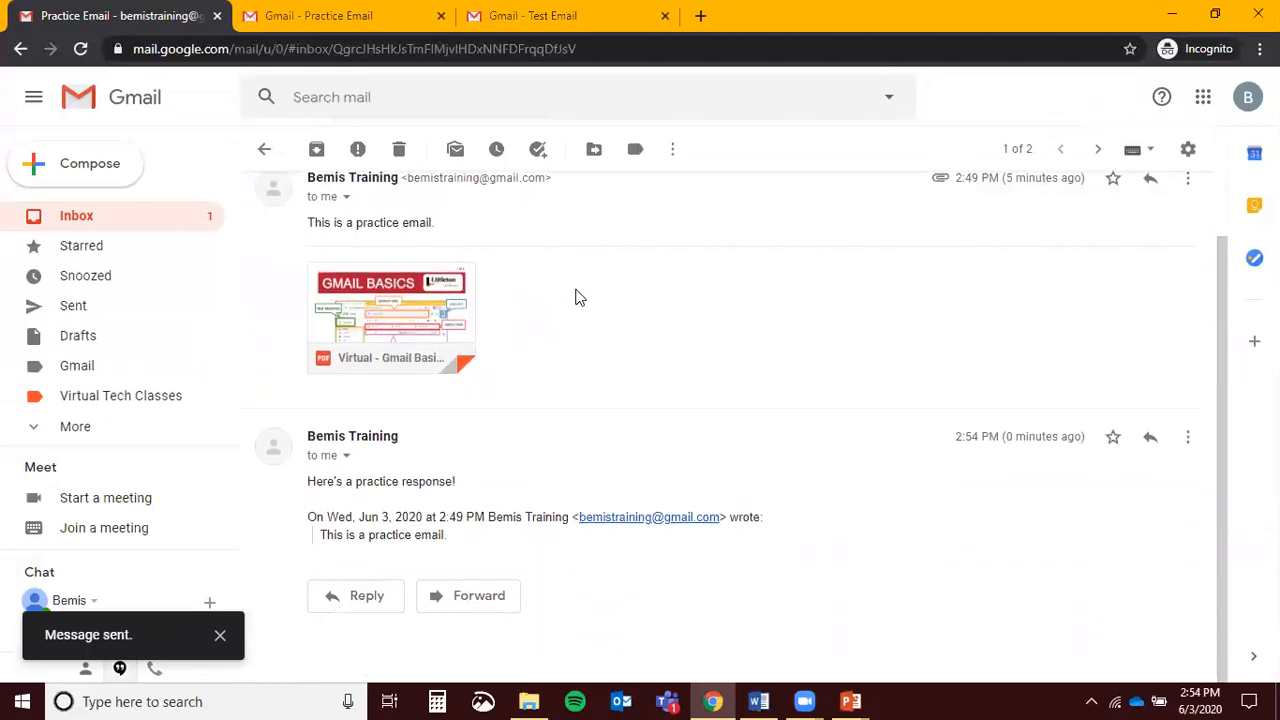
scroll(586, 386, up, 1)
click(143, 229)
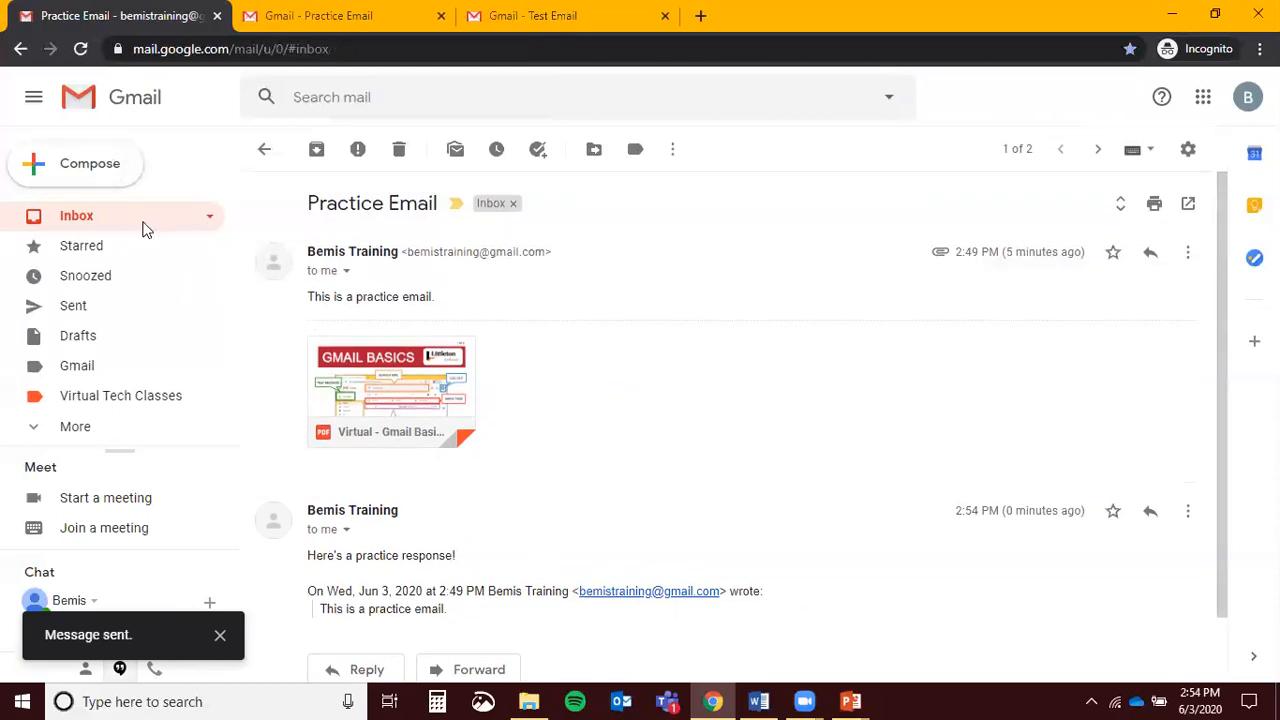
click(738, 266)
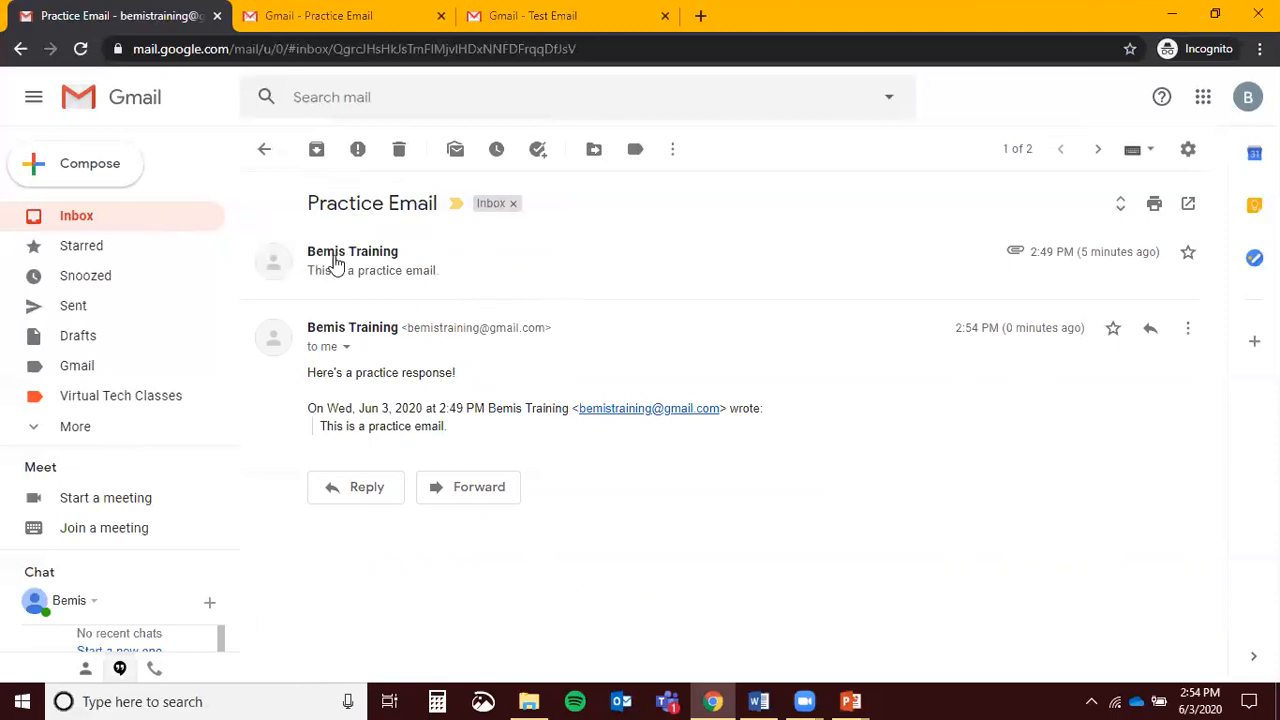
click(508, 270)
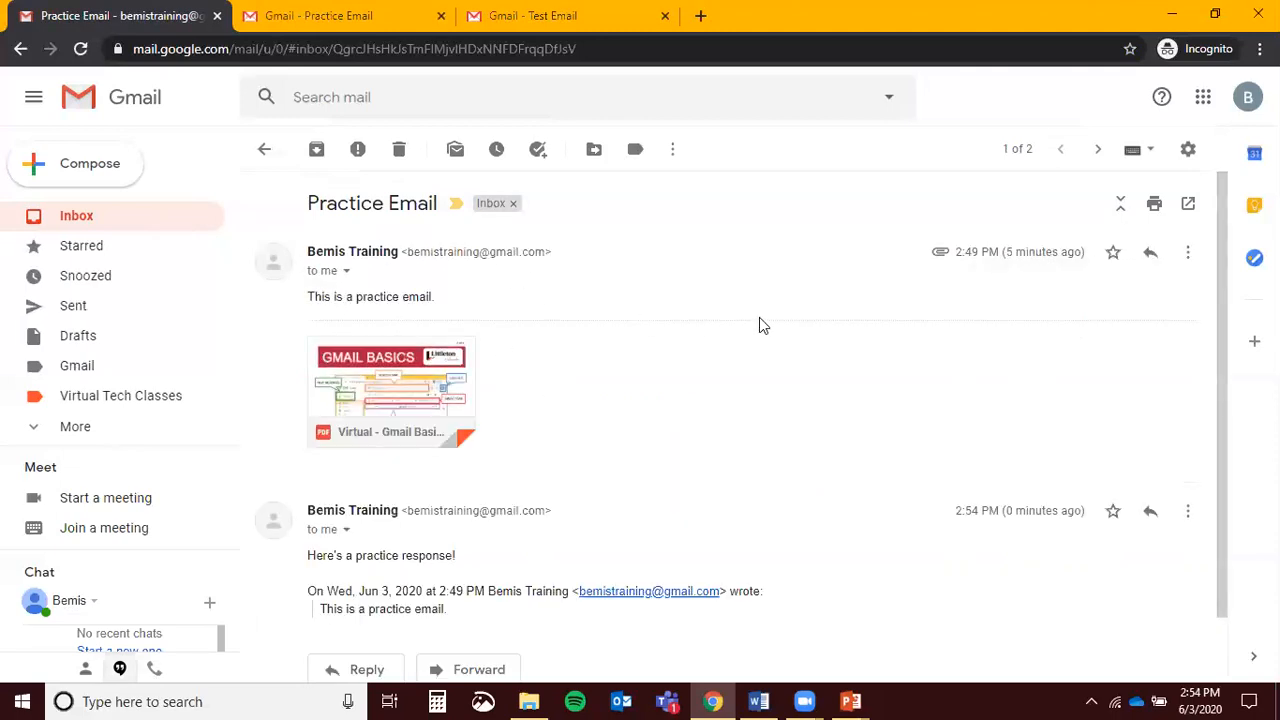
scroll(759, 318, down, 1)
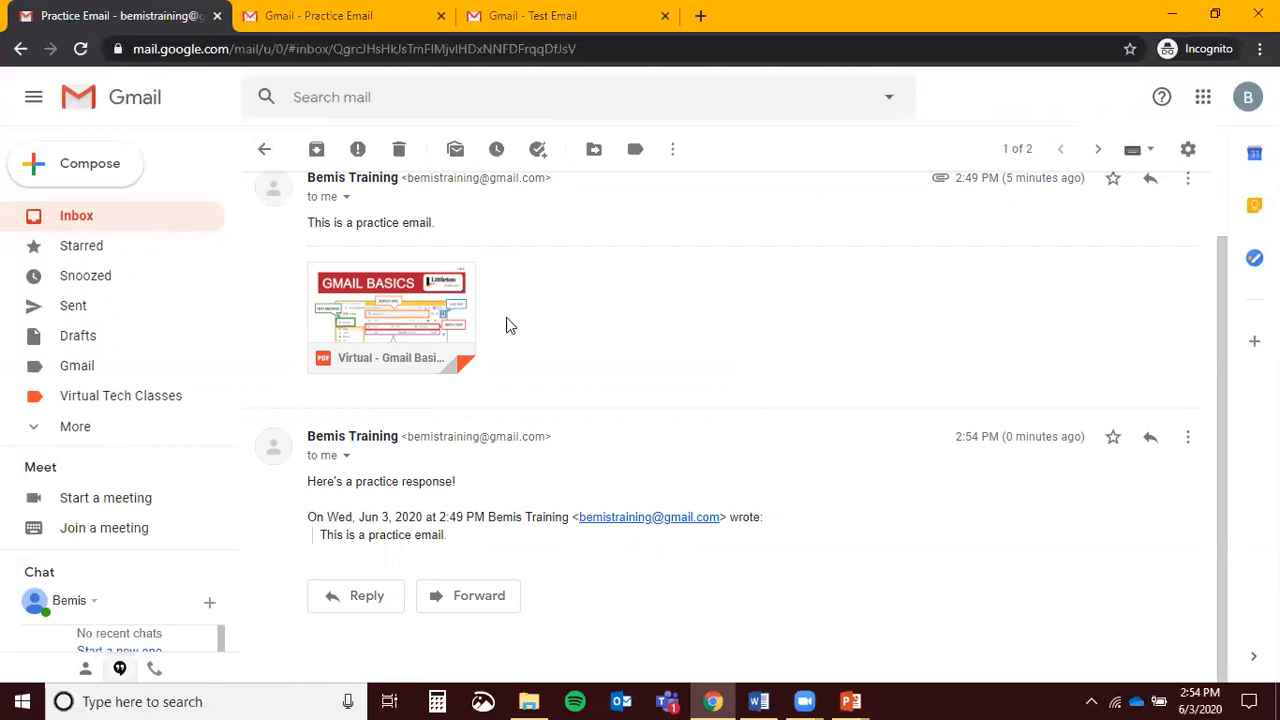
mouse_move(386, 286)
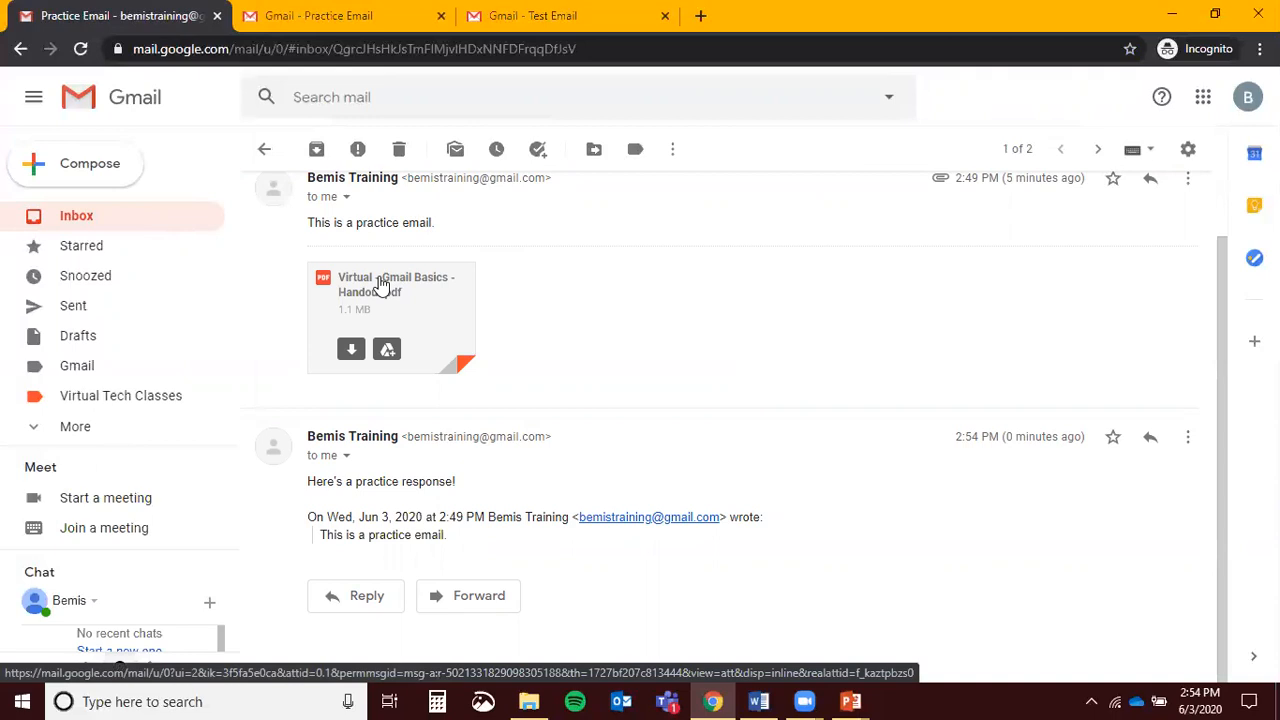
click(440, 310)
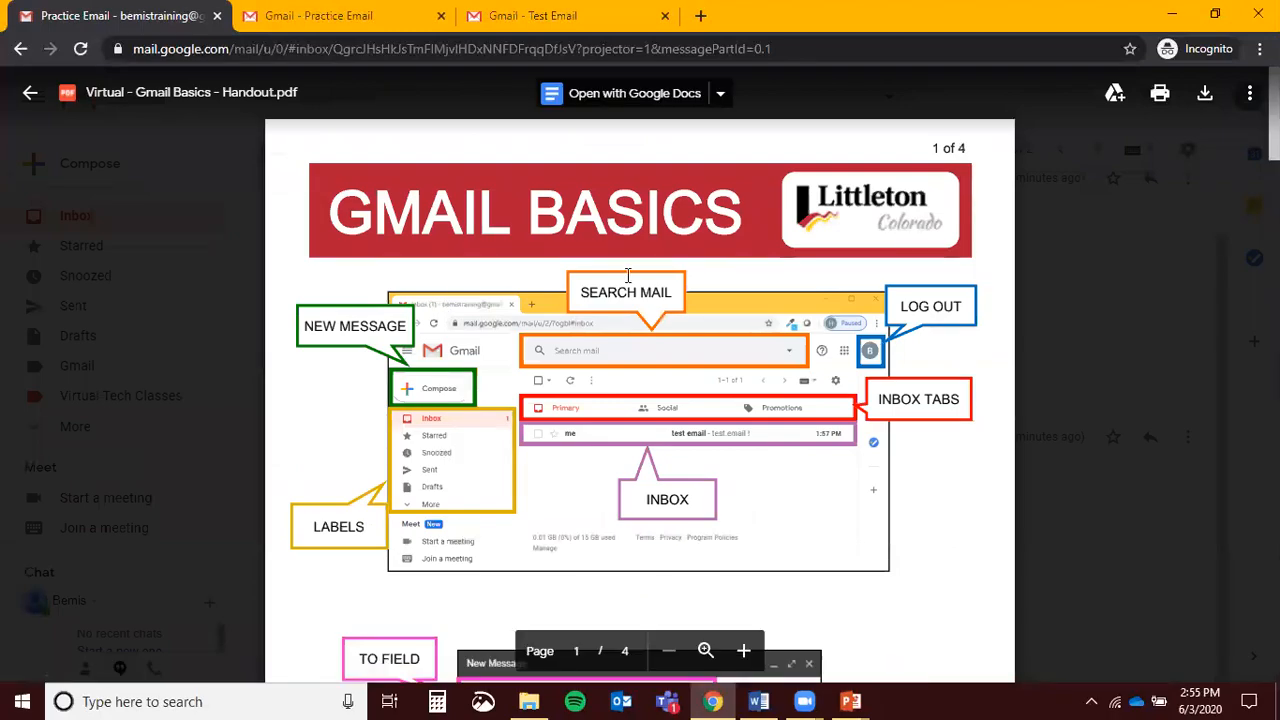
scroll(620, 285, down, 15)
scroll(613, 288, down, 5)
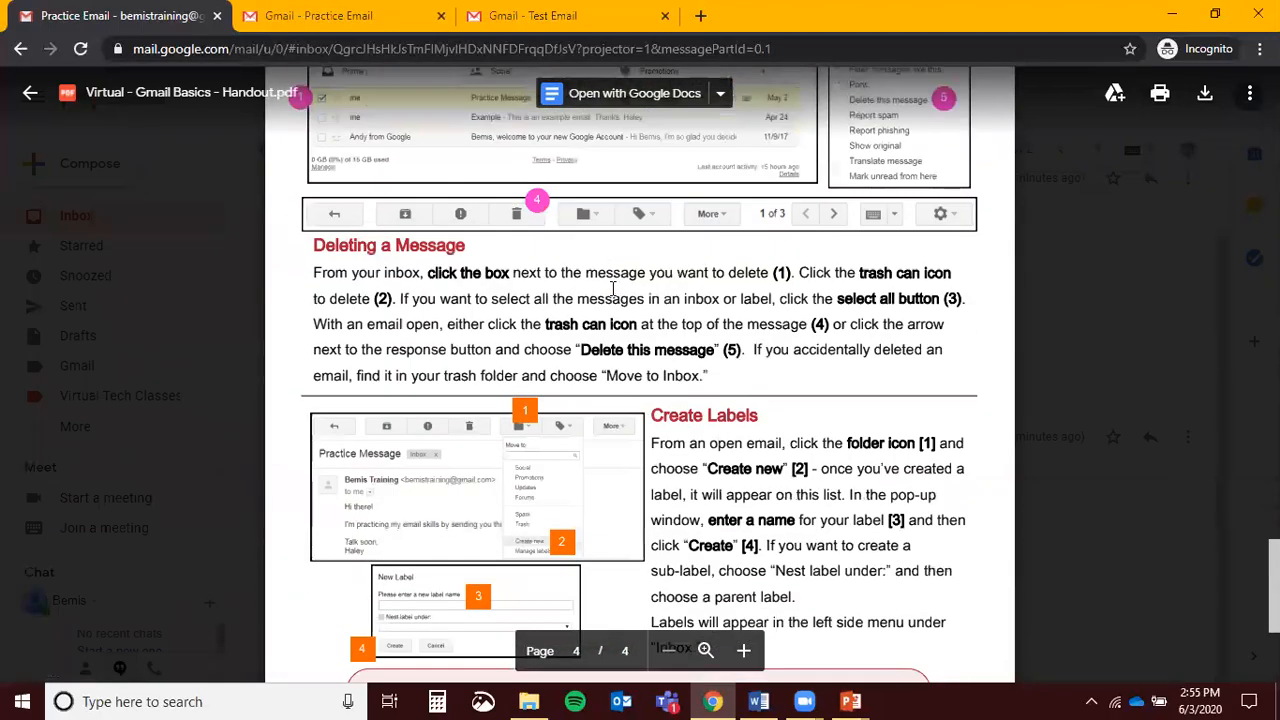
scroll(610, 287, up, 10)
scroll(611, 288, up, 5)
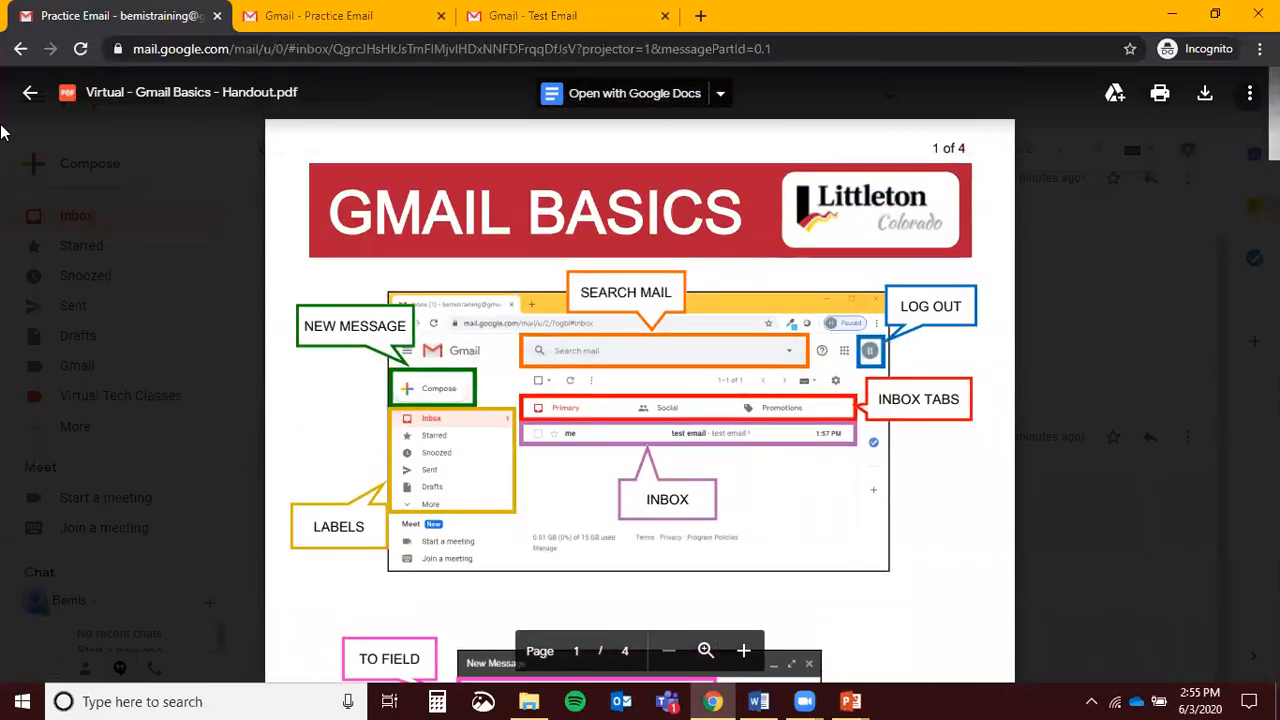
click(28, 95)
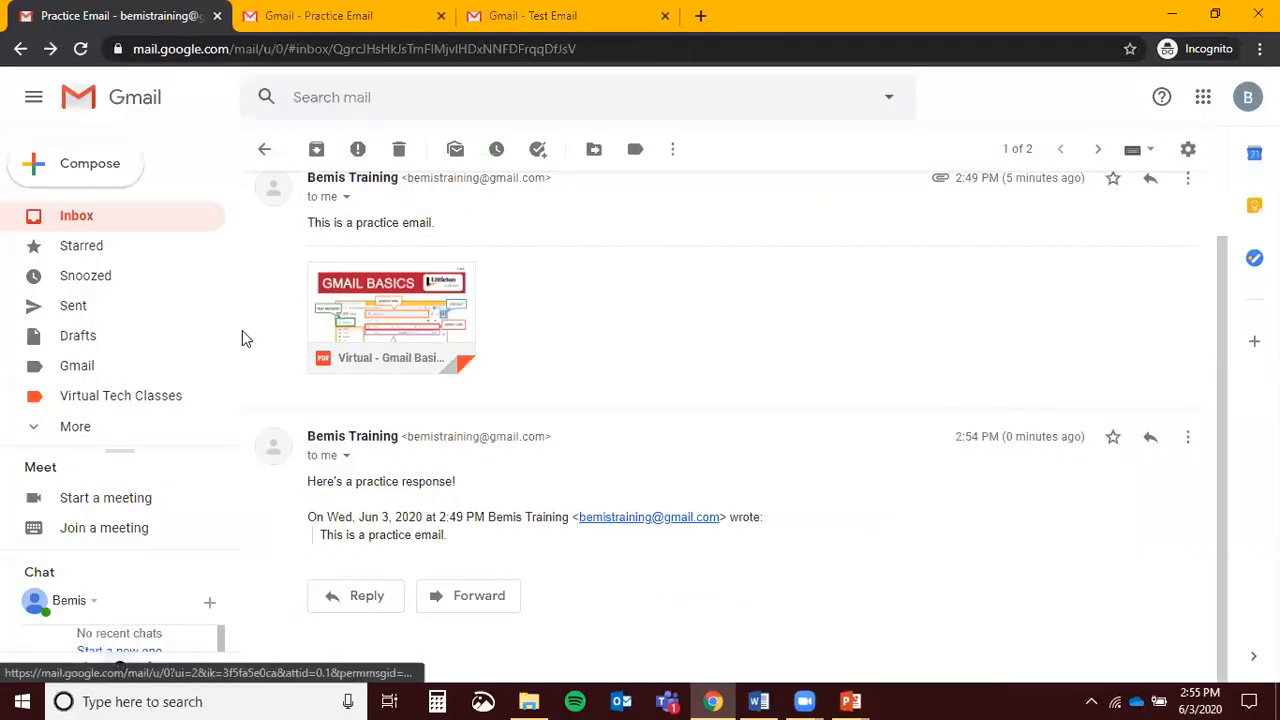
mouse_move(318, 330)
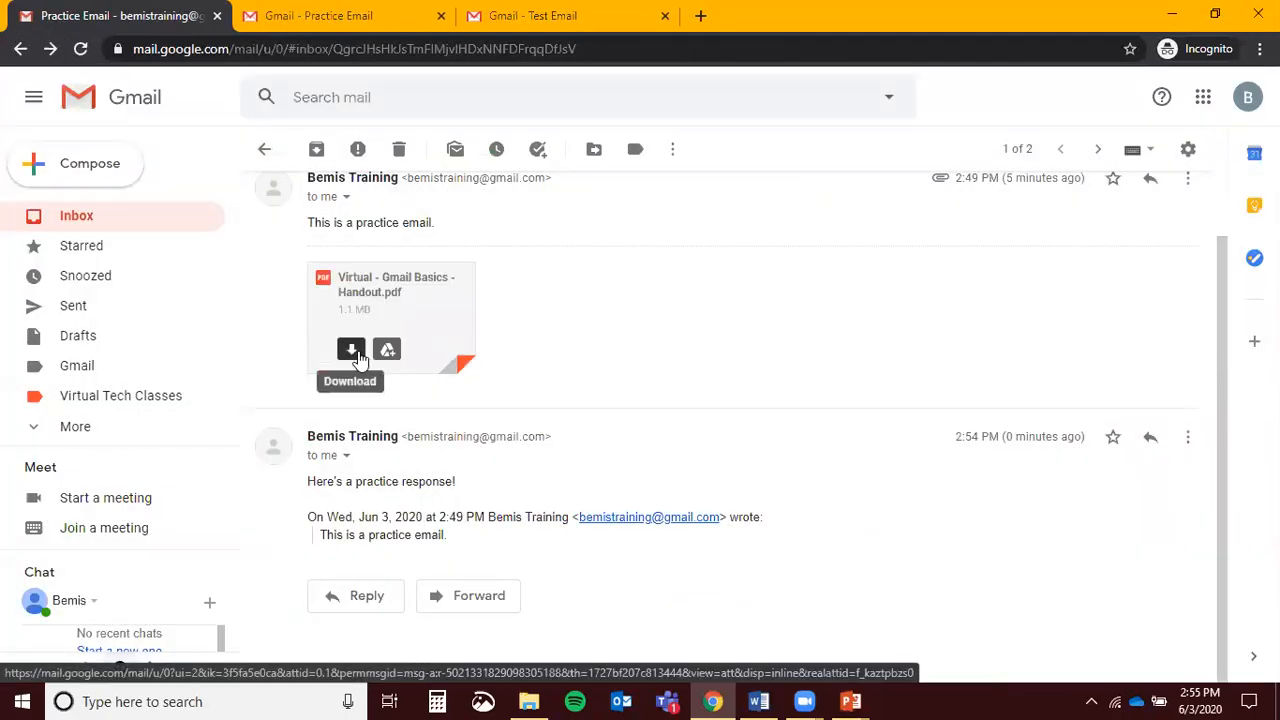
Download the handout PDF as Handout (4).pdf, view it, then close Acrobat Reader
click(352, 350)
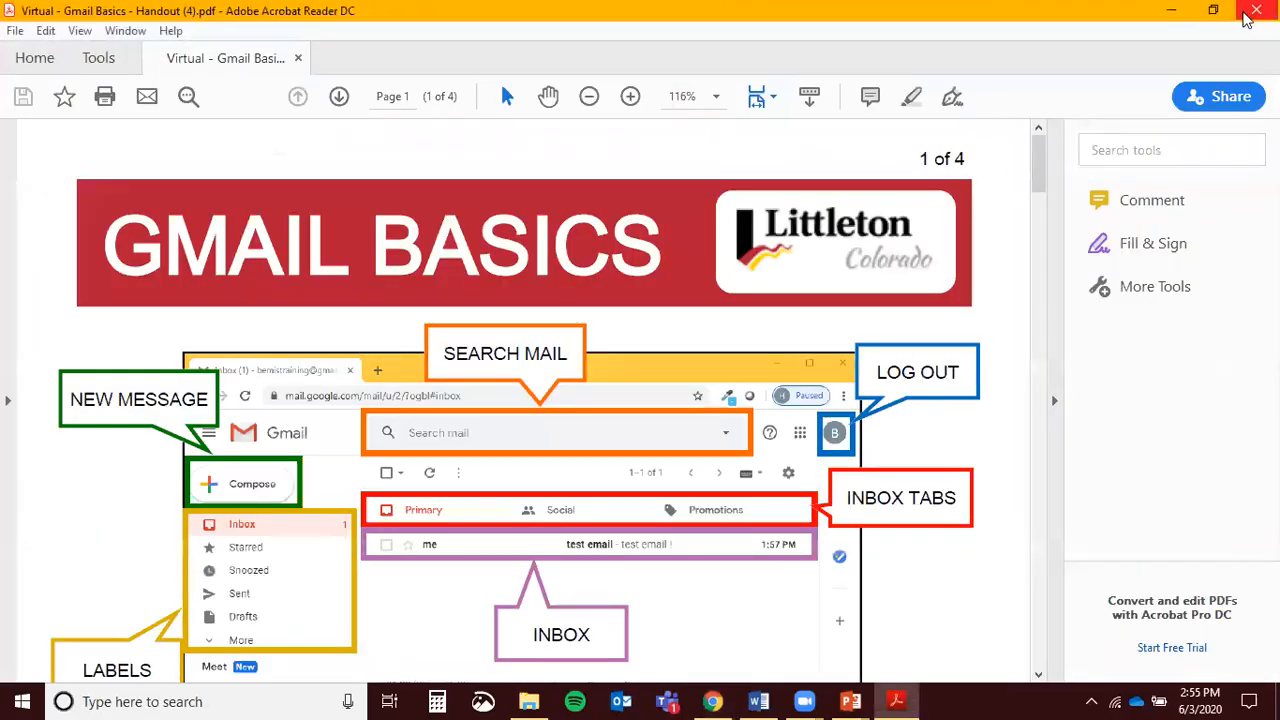
click(1256, 11)
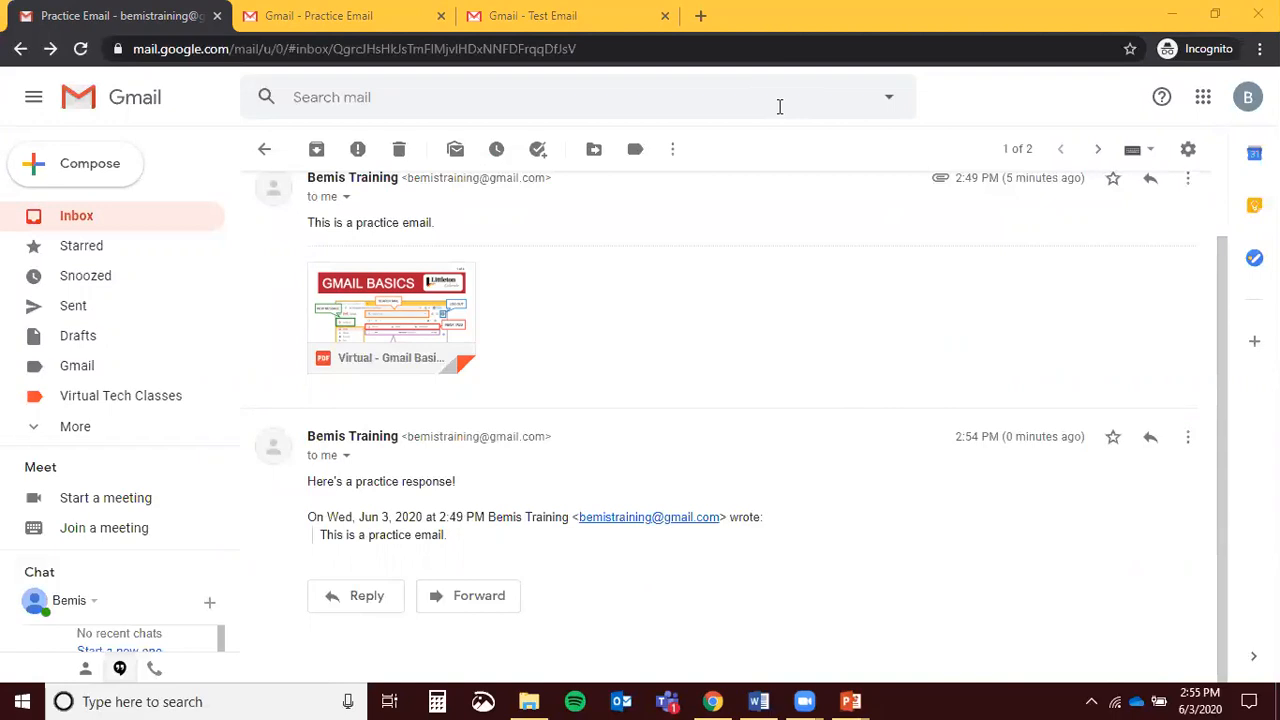
scroll(805, 310, up, 1)
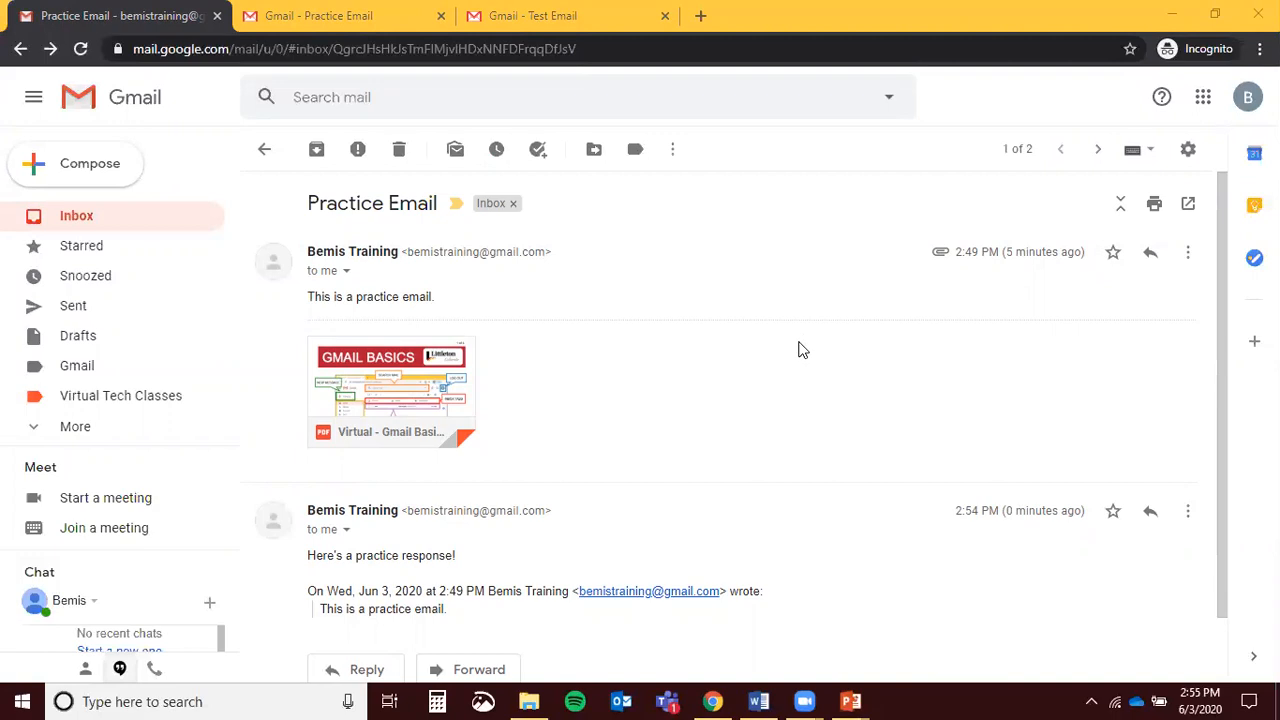
scroll(800, 349, down, 1)
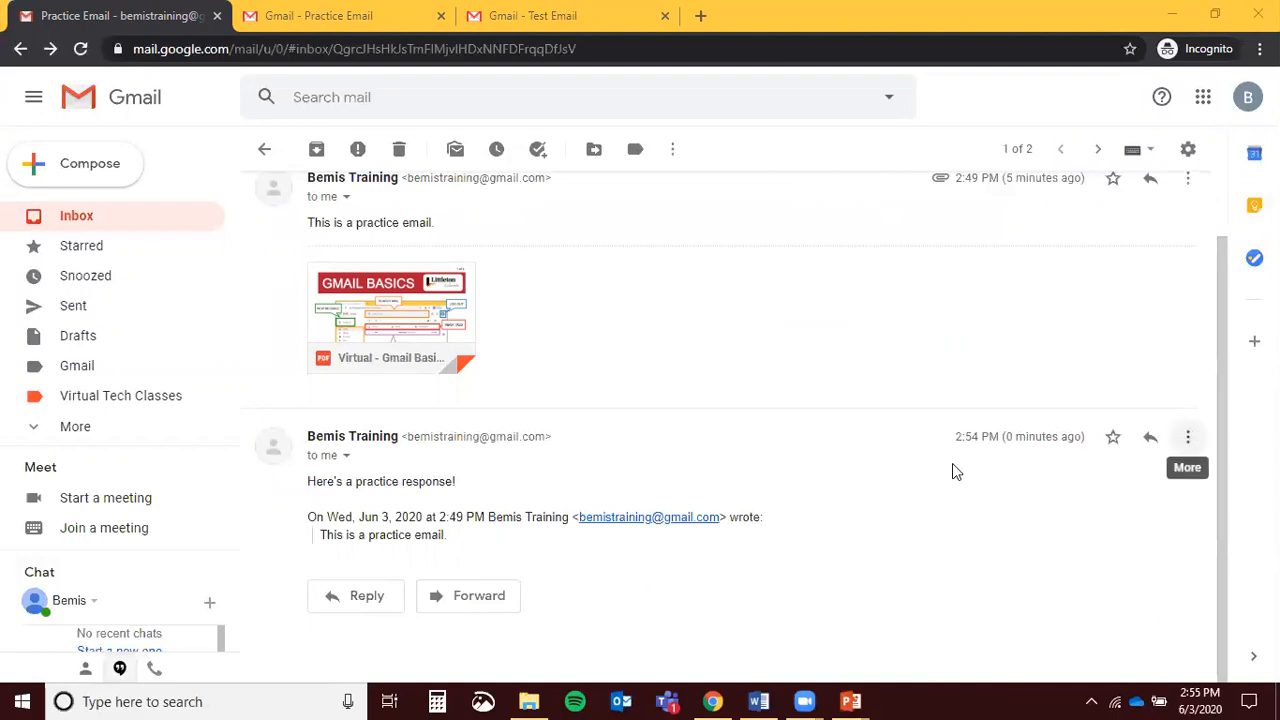
mouse_move(336, 296)
scroll(1157, 503, up, 1)
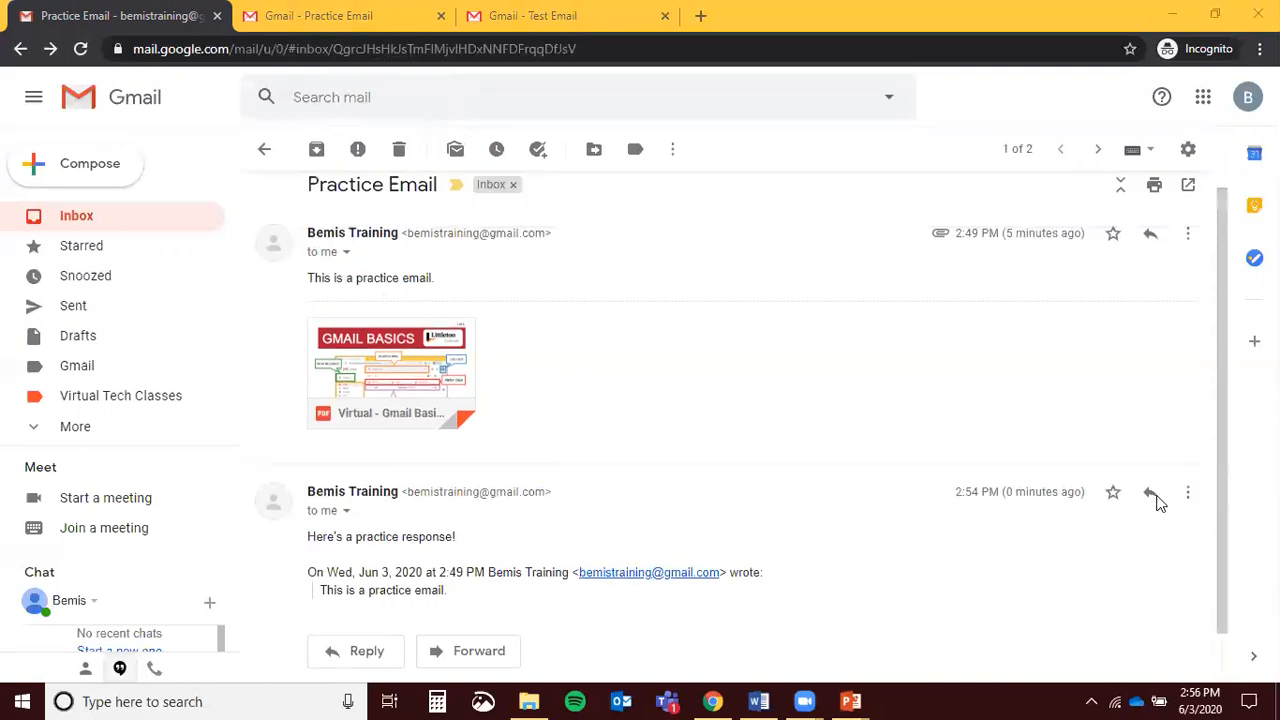
drag(308, 552, 466, 558)
click(466, 558)
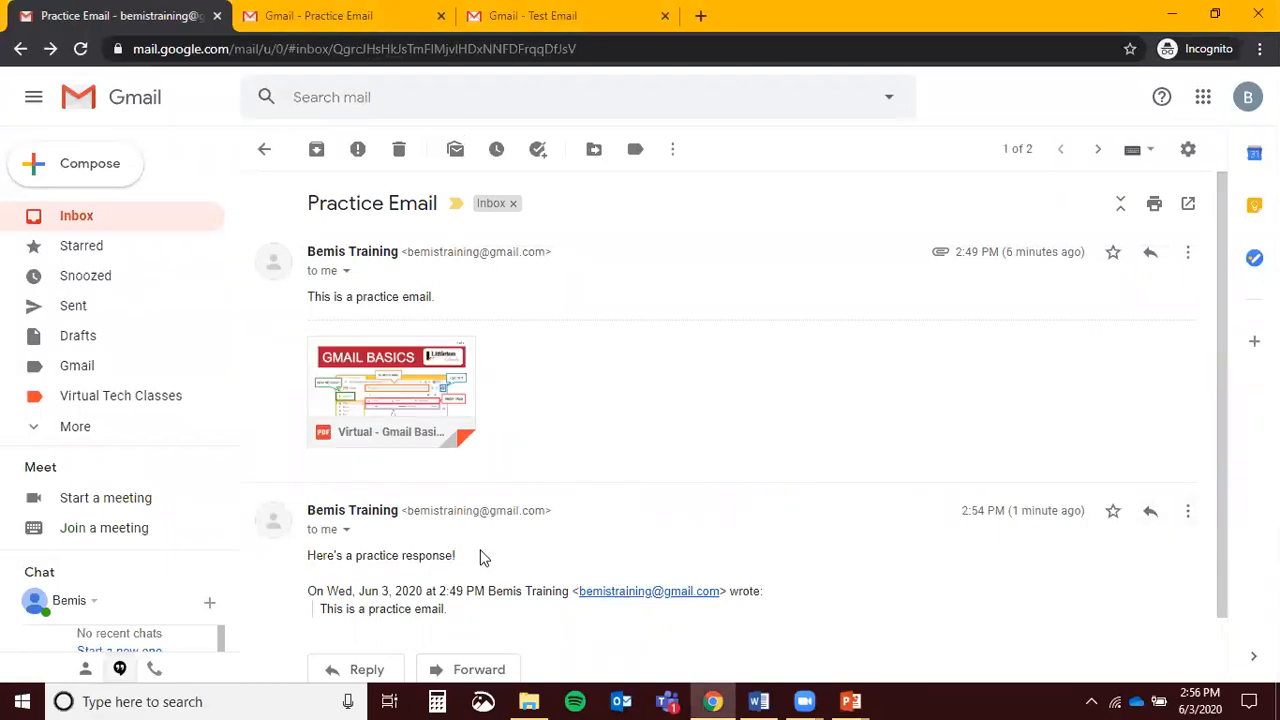
Delete the reply message from the Practice Email conversation
click(1190, 518)
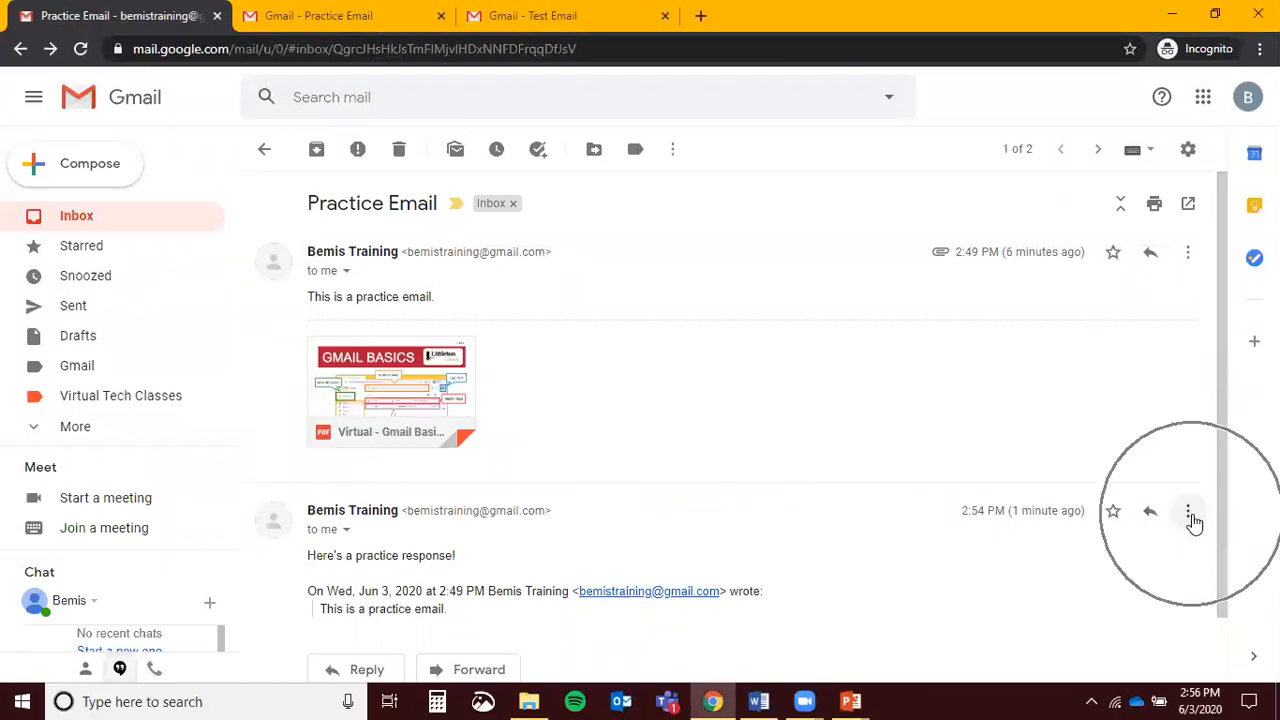
click(1086, 477)
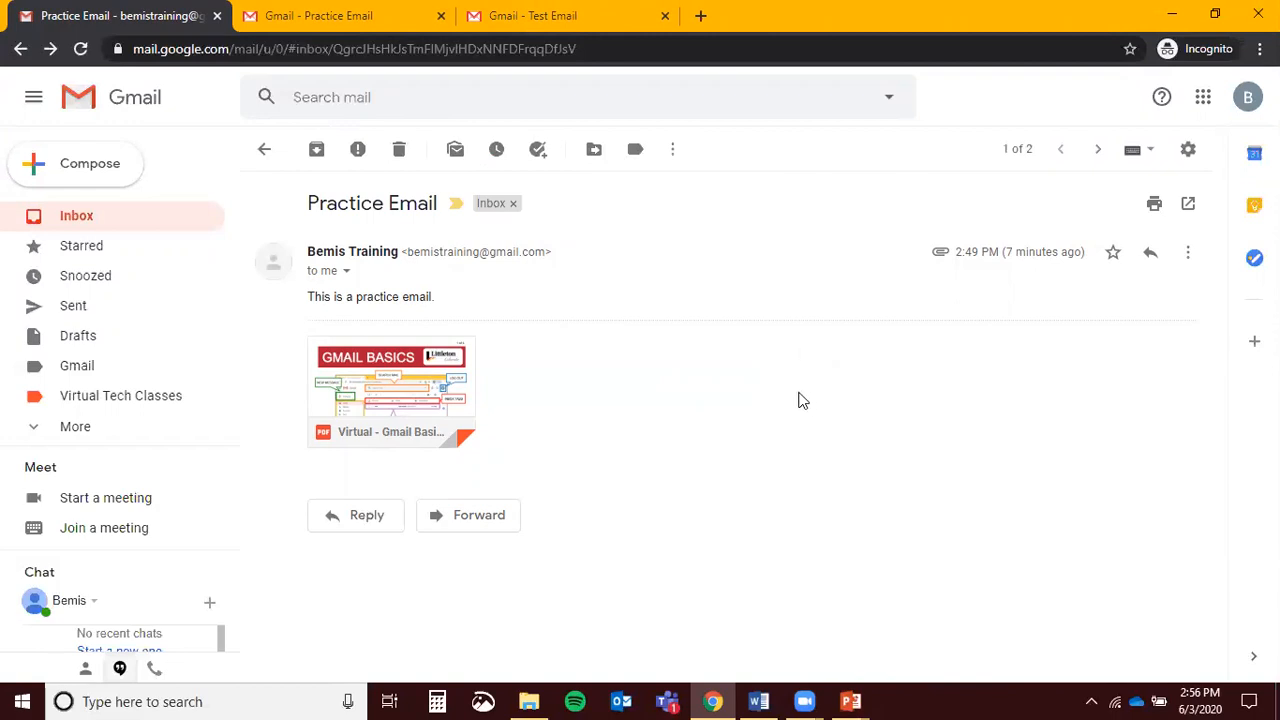
Create a "Gmail Basics" label nested under Gmail and apply it to the Practice Email
click(595, 152)
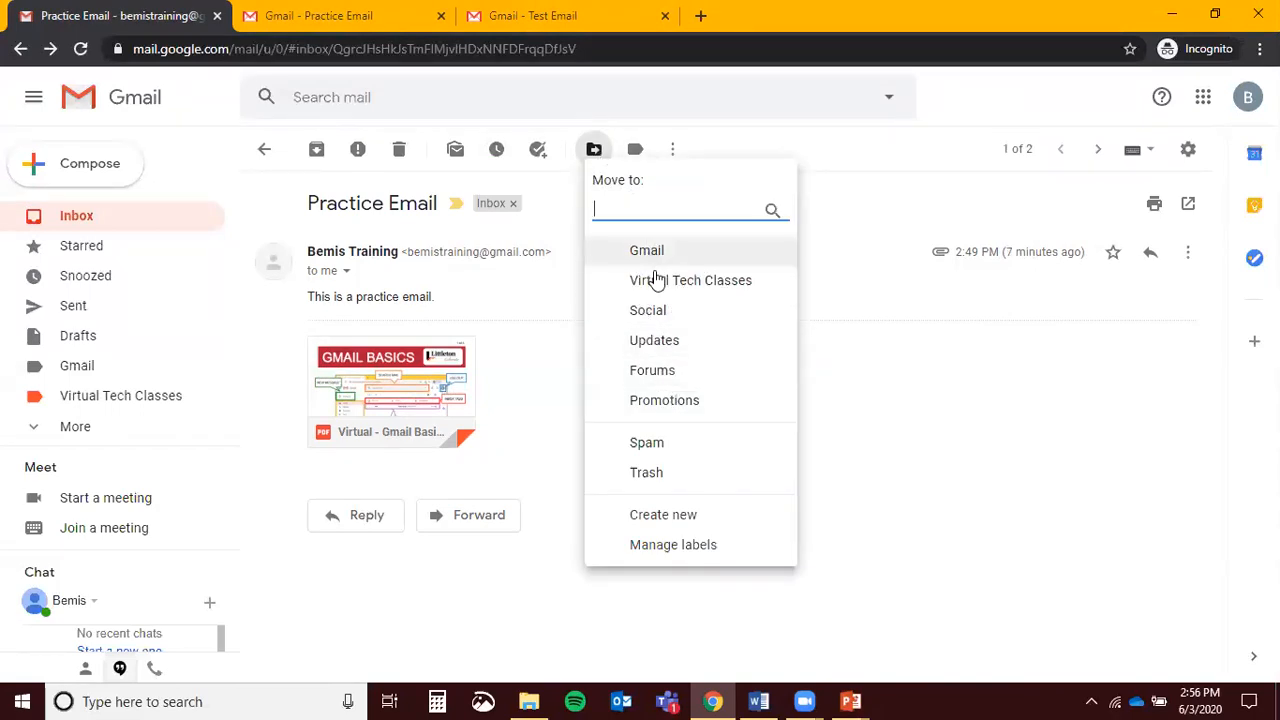
click(548, 331)
click(635, 149)
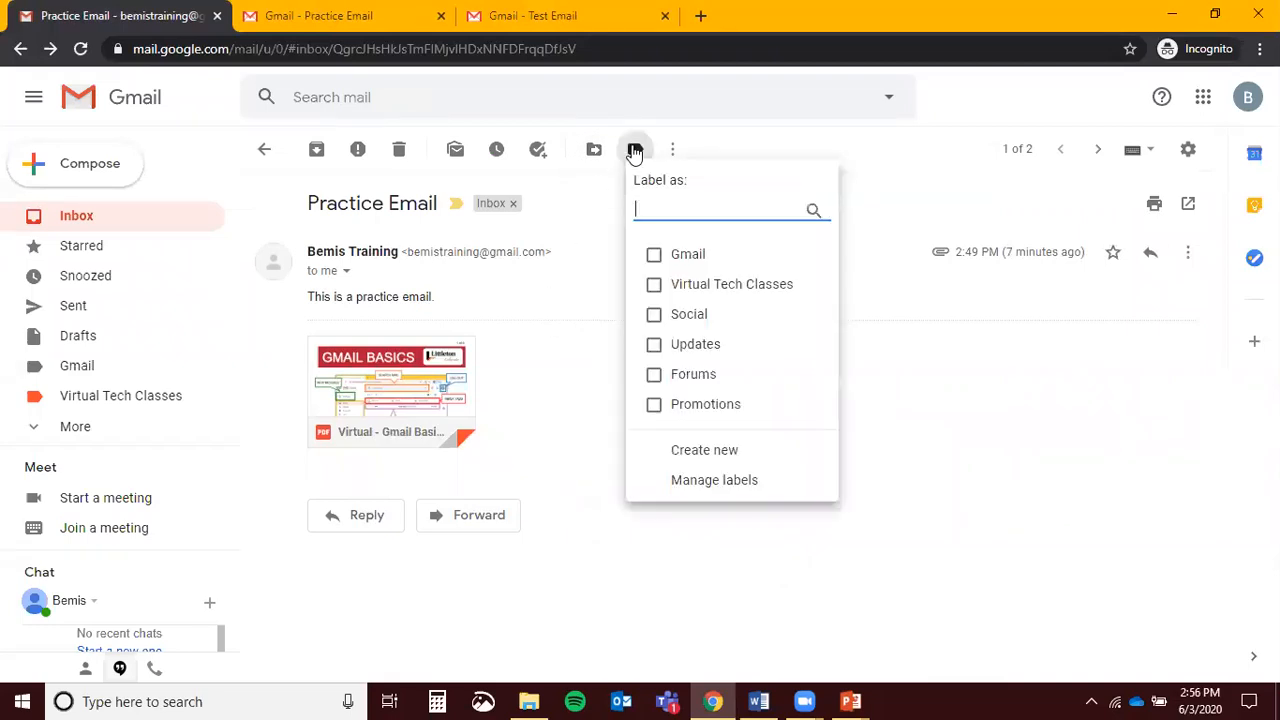
click(727, 455)
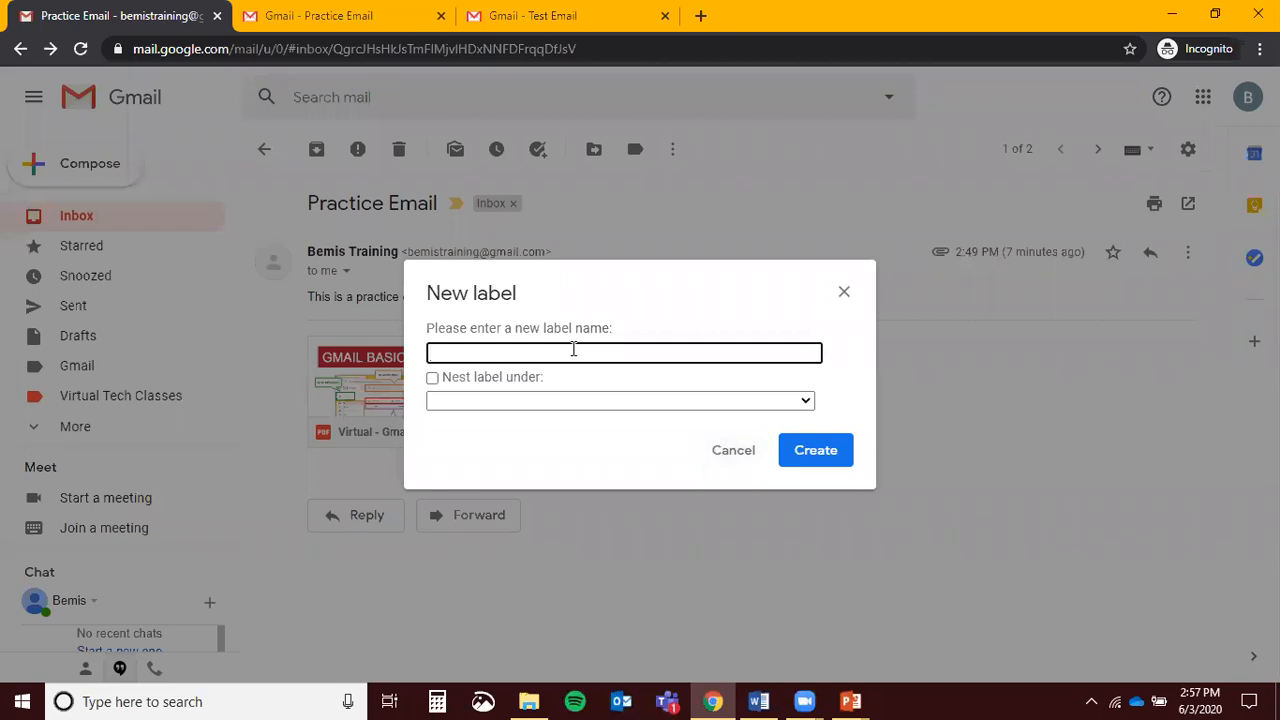
text(Gmail Basics)
click(505, 400)
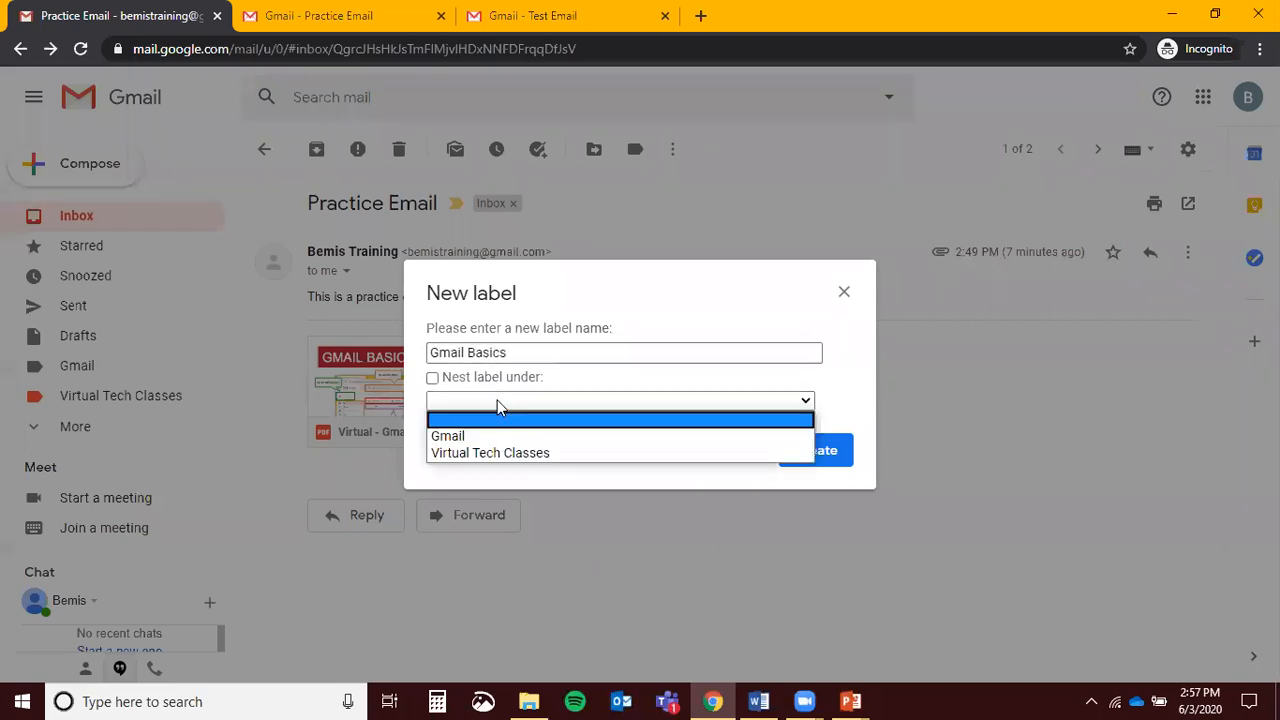
click(433, 379)
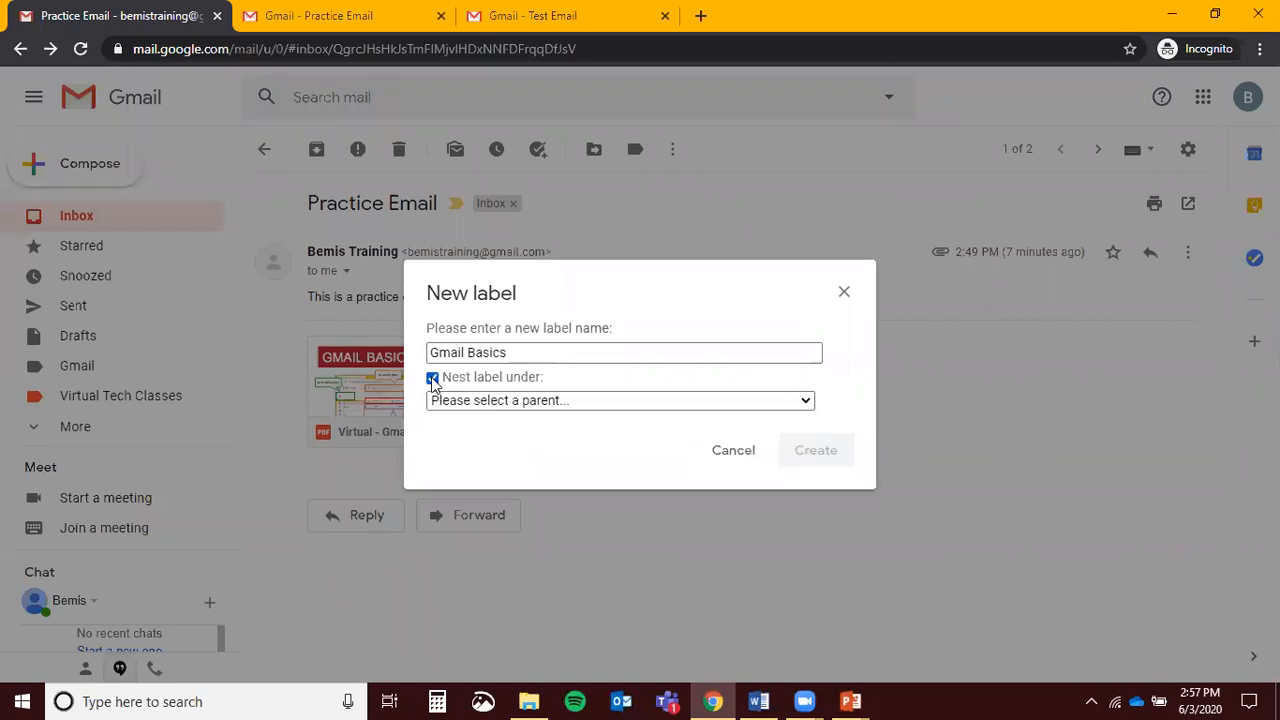
click(508, 406)
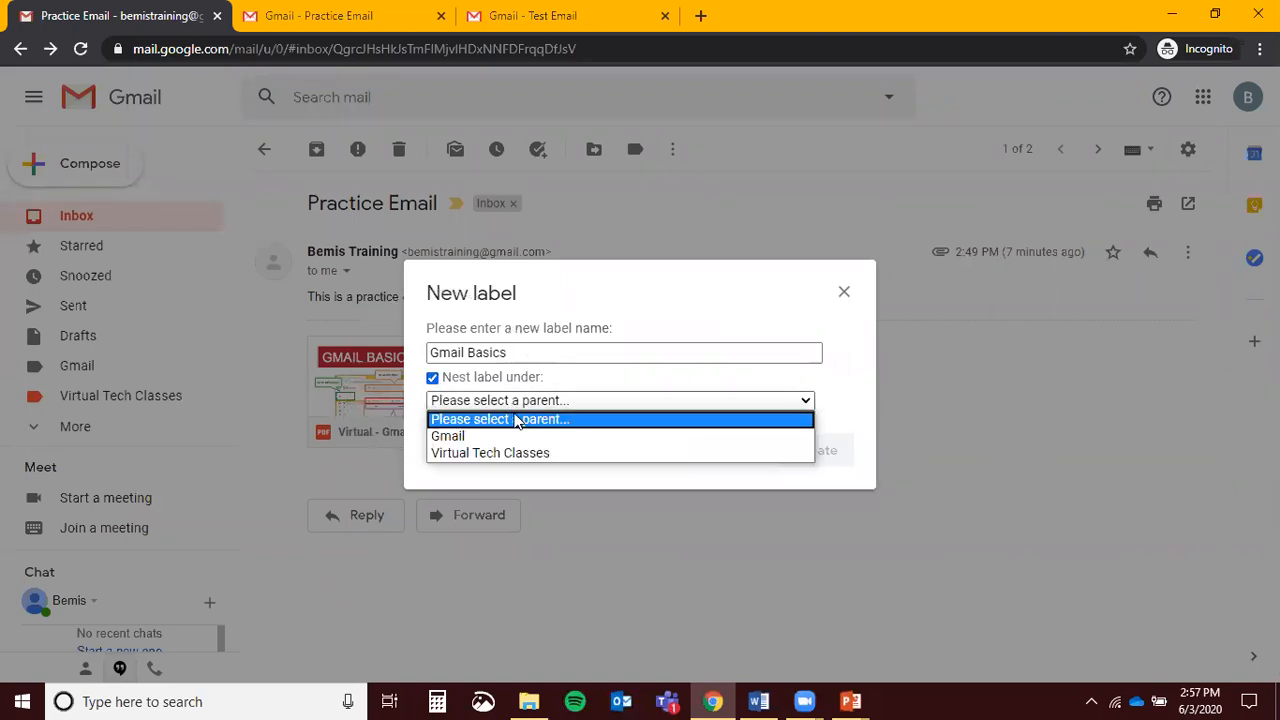
click(508, 435)
click(800, 452)
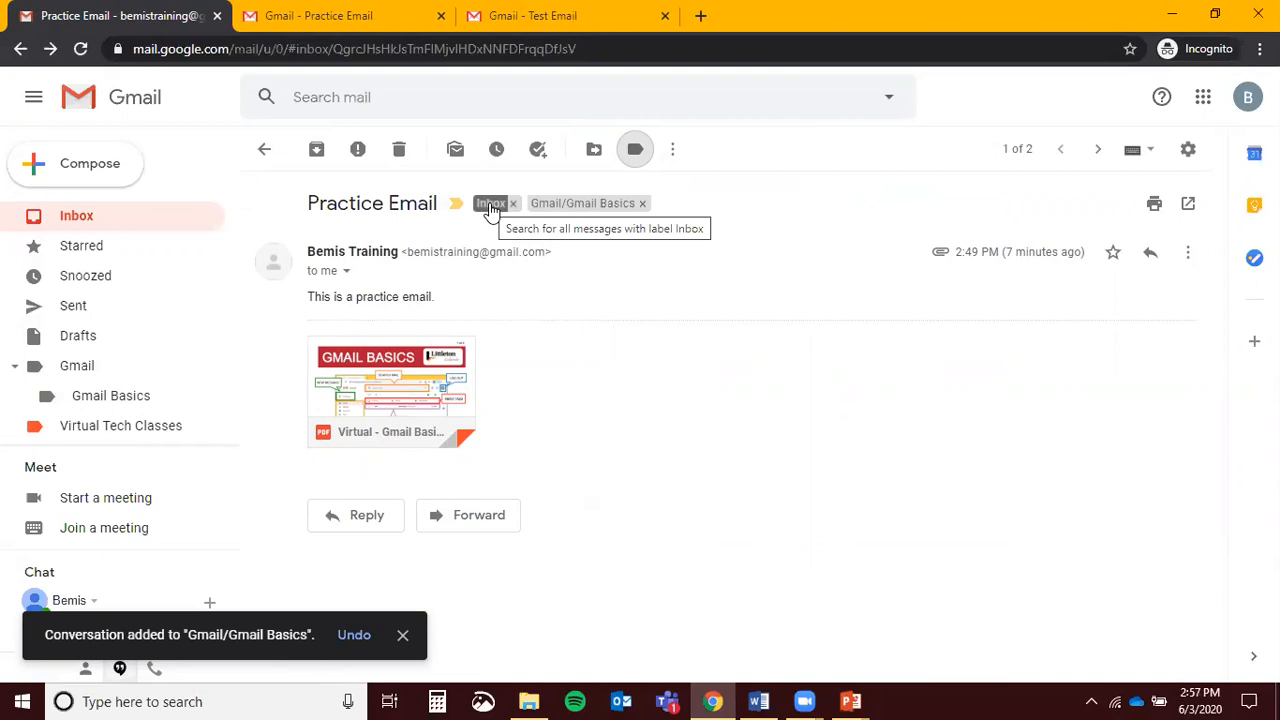
Move the Practice Email conversation into the Virtual Tech Classes label
click(595, 149)
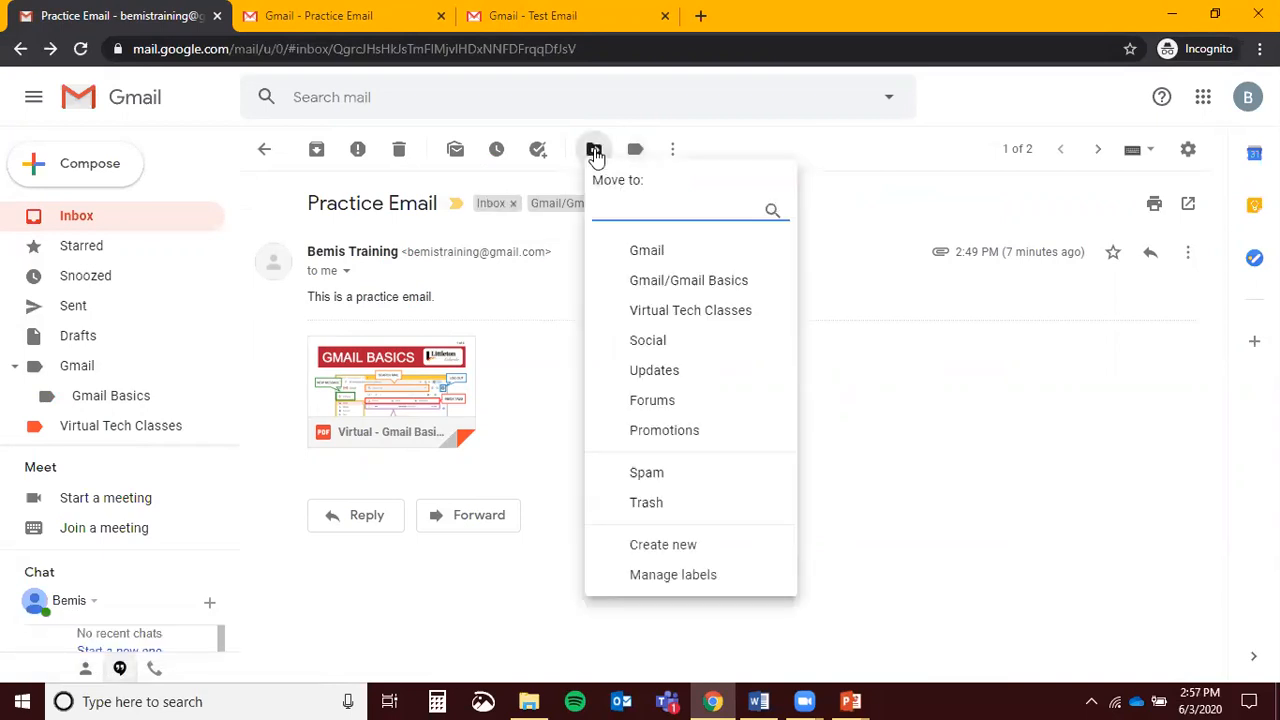
click(675, 312)
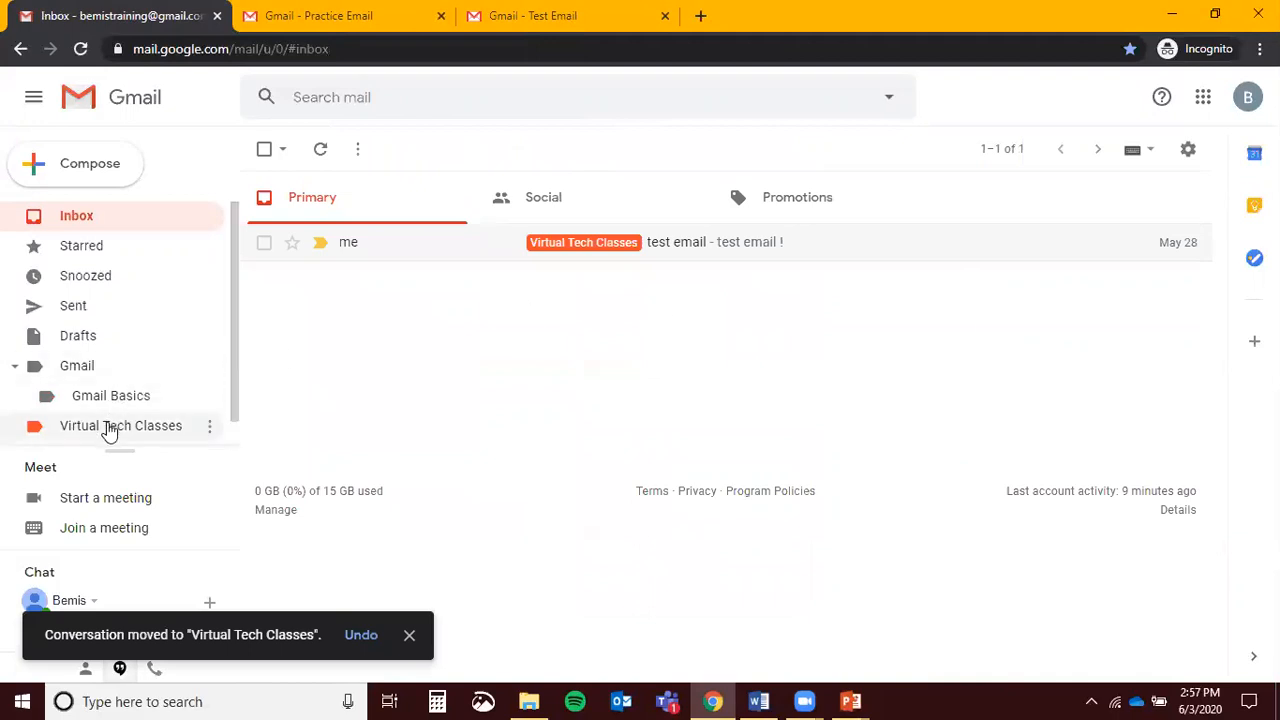
scroll(111, 270, down, 1)
scroll(80, 257, up, 1)
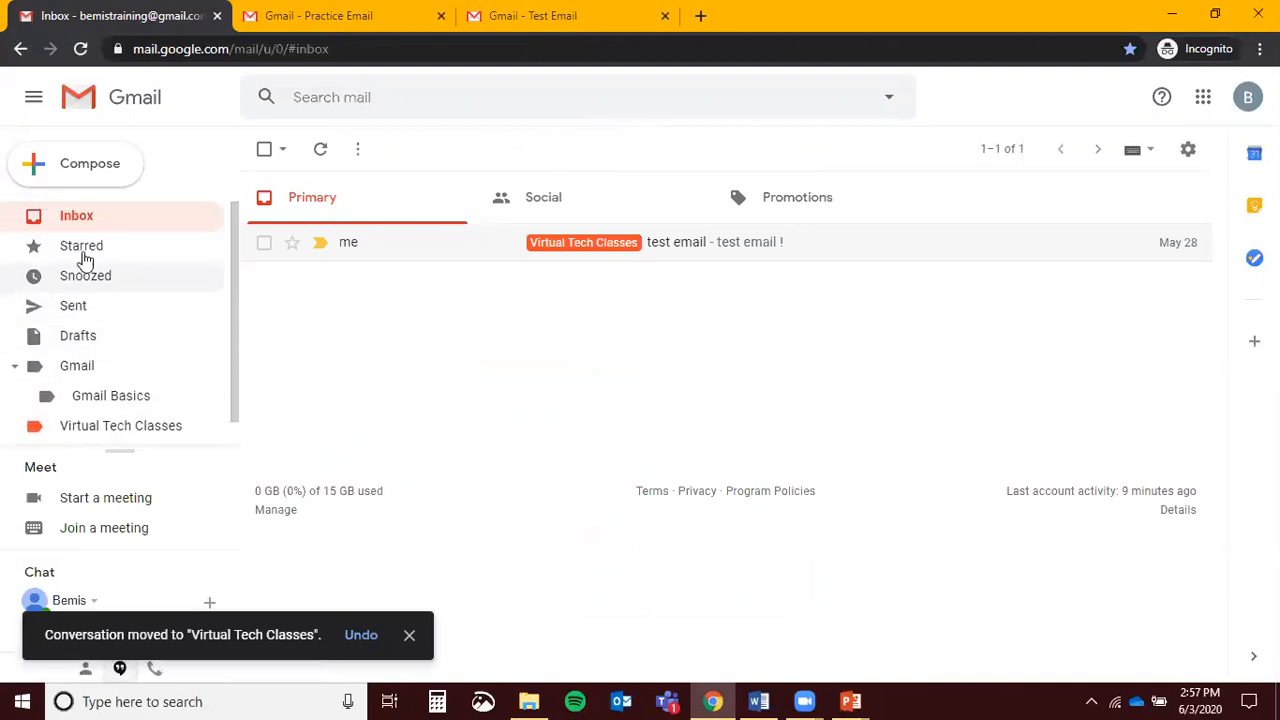
scroll(80, 257, down, 1)
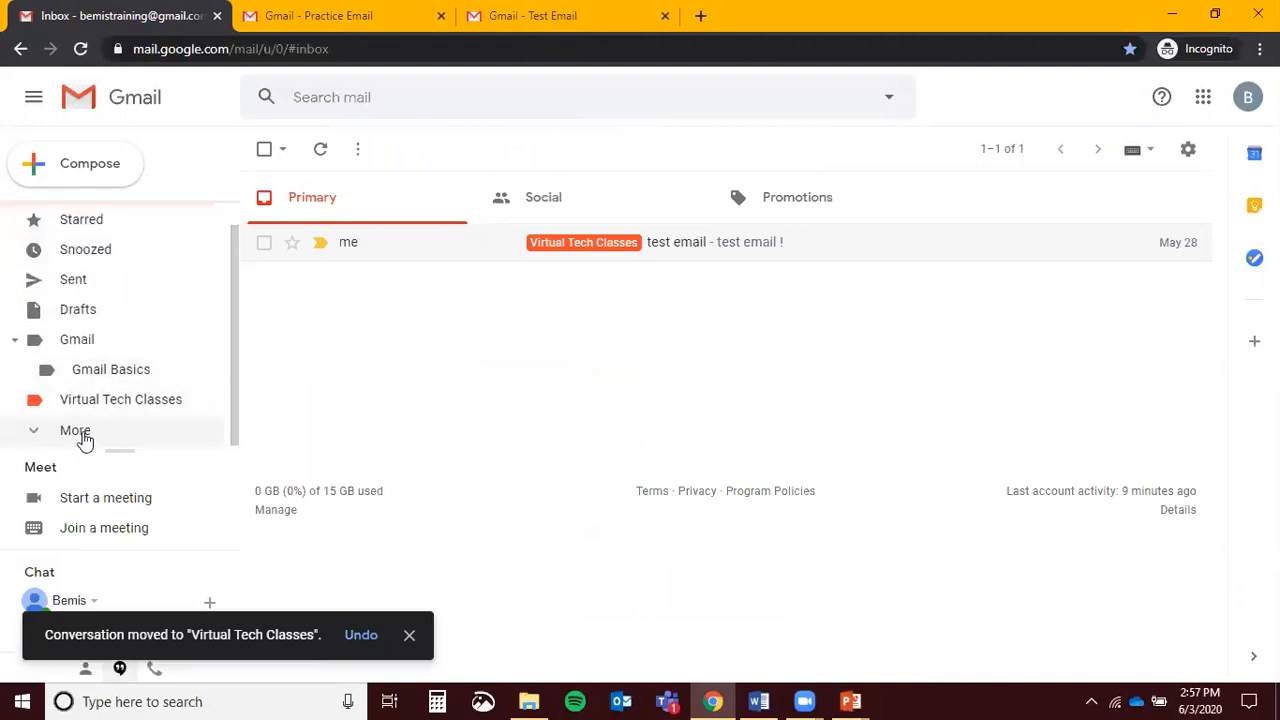
Open the Virtual Tech Classes label and its Practice Email conversation
click(51, 438)
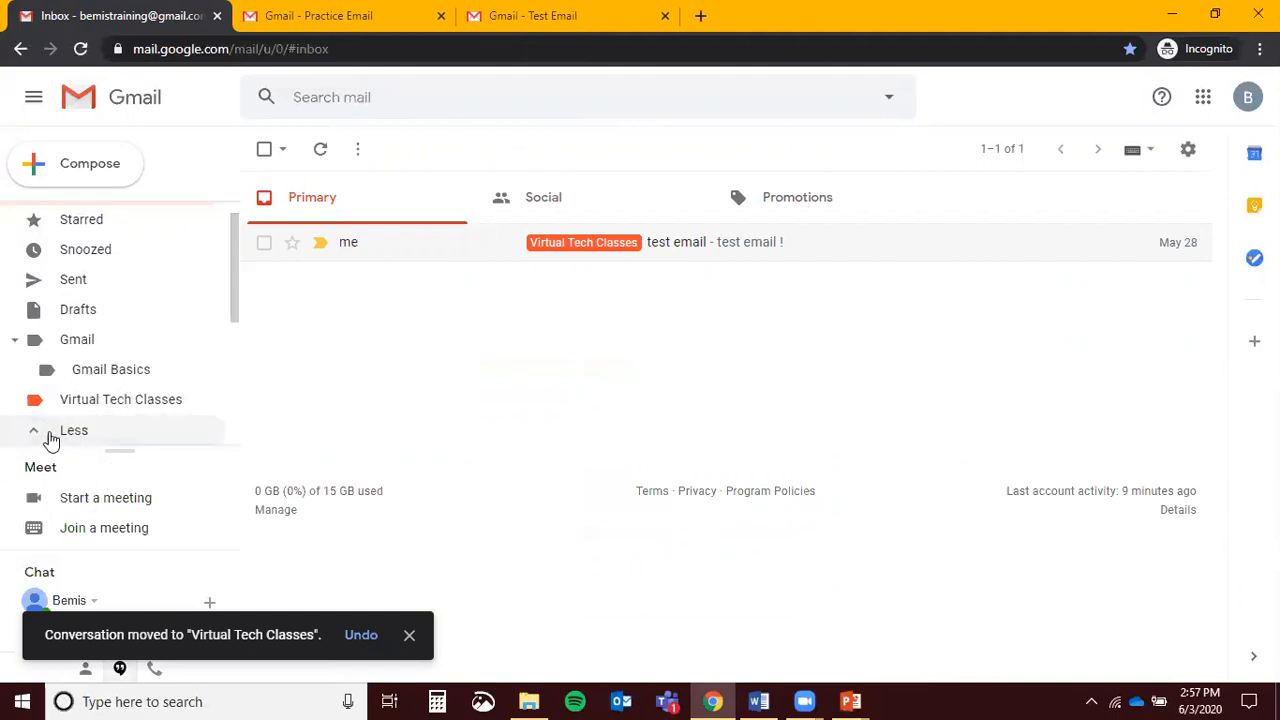
scroll(51, 438, down, 3)
scroll(94, 386, up, 3)
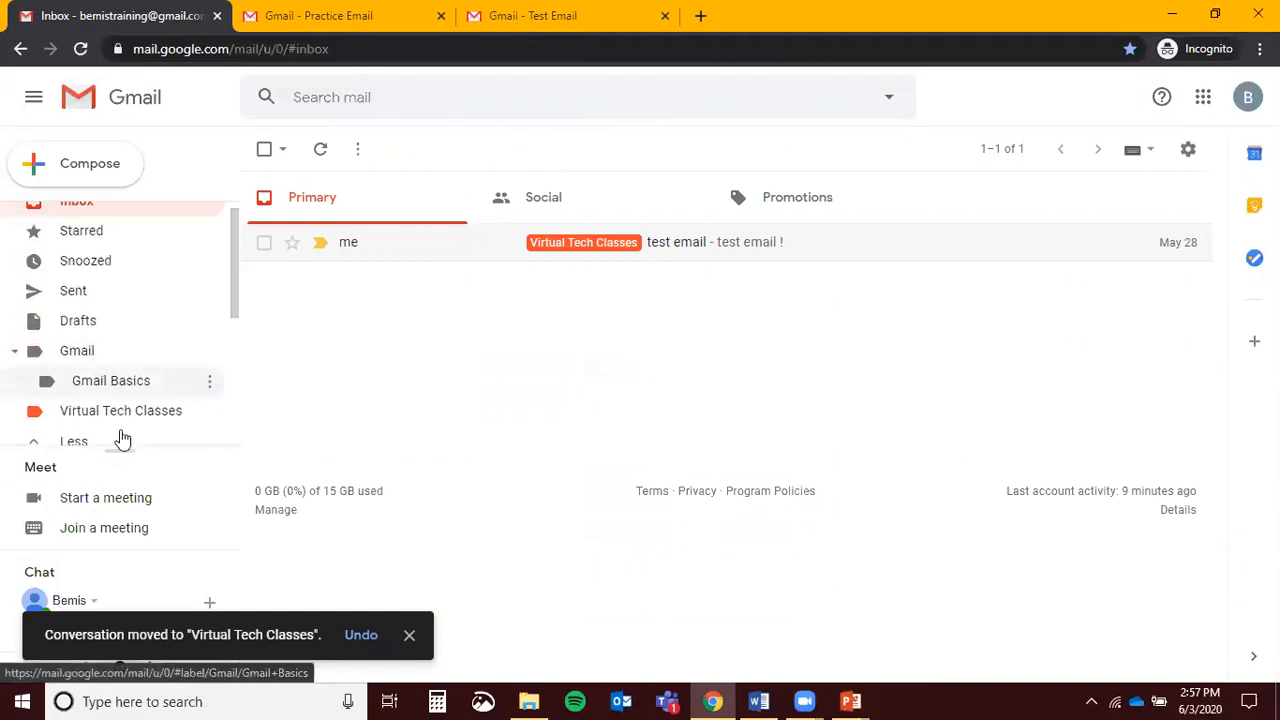
click(116, 411)
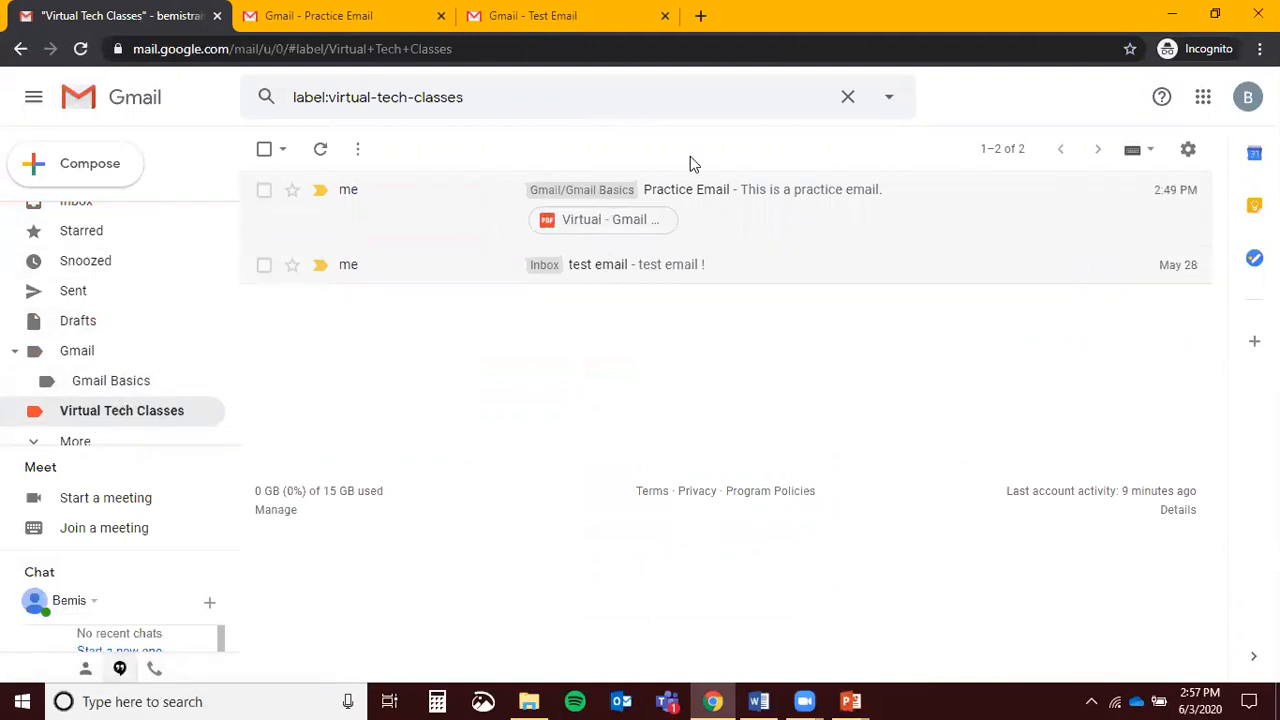
click(738, 219)
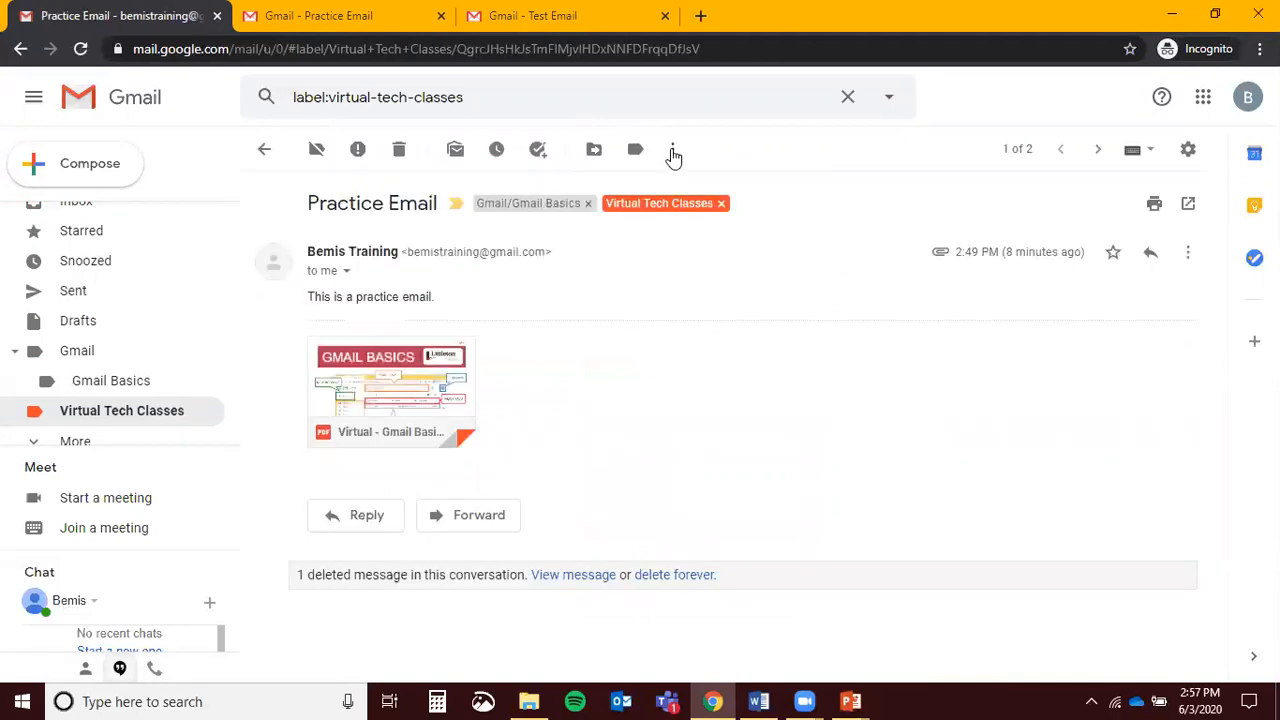
click(721, 205)
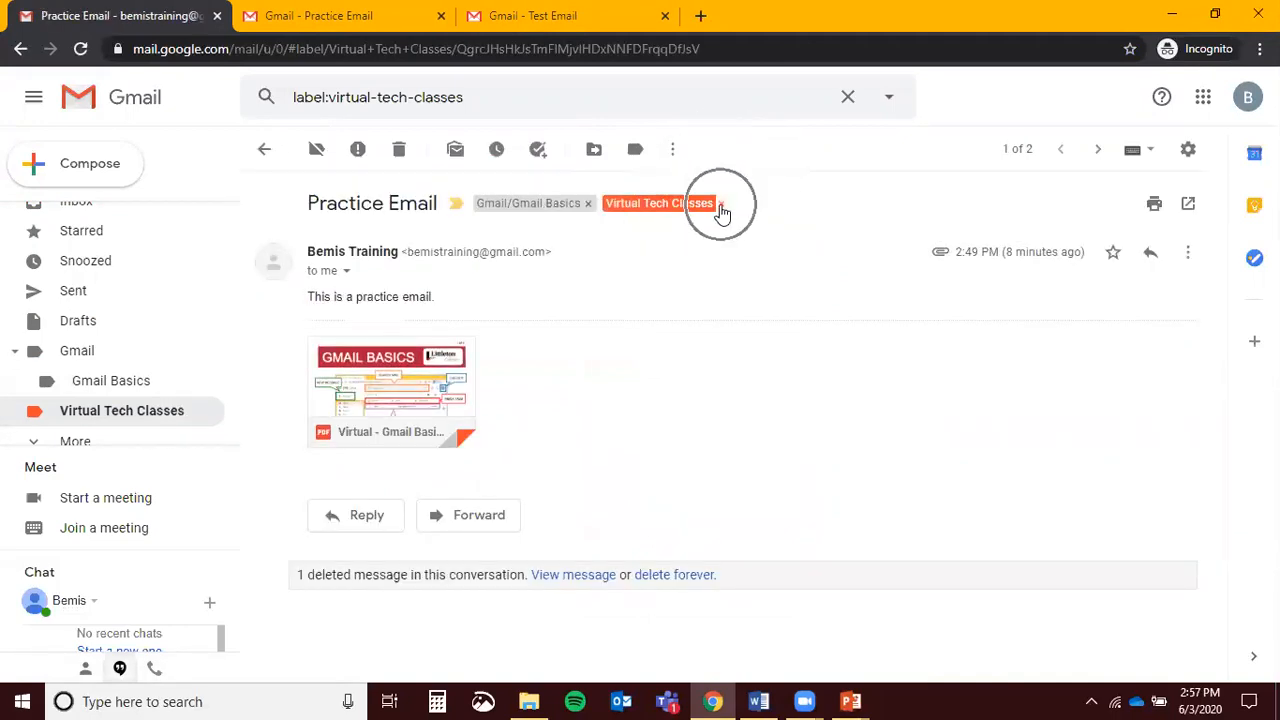
Remove the Gmail/Gmail Basics label and change the Virtual Tech Classes label colour to blue
click(588, 203)
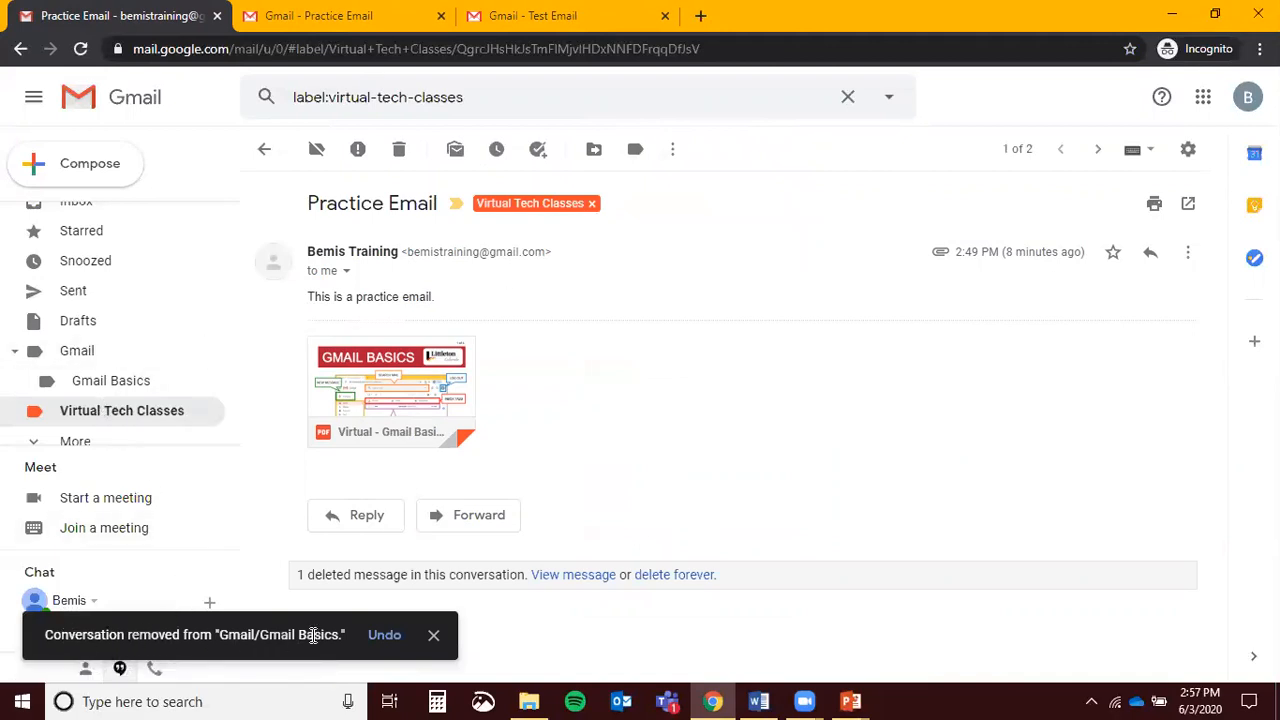
mouse_move(209, 414)
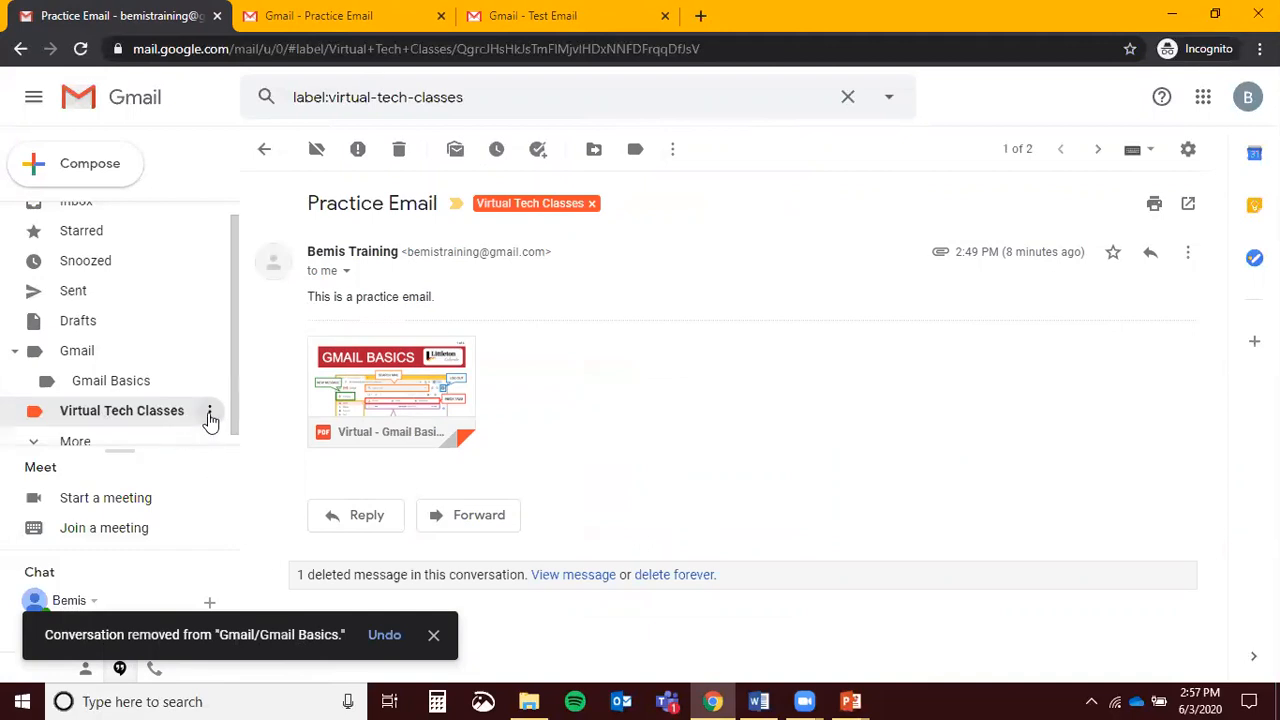
key(ctrl)
key(ctrl)
key(ctrl)
click(209, 414)
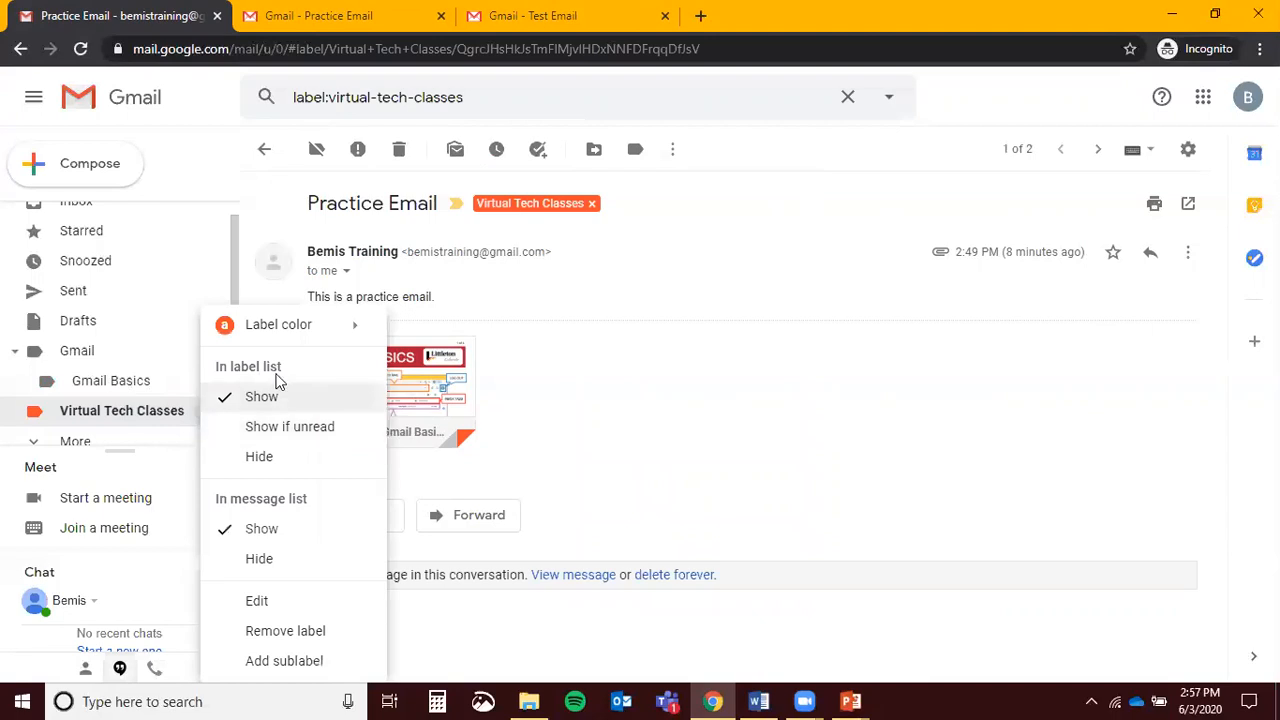
mouse_move(329, 331)
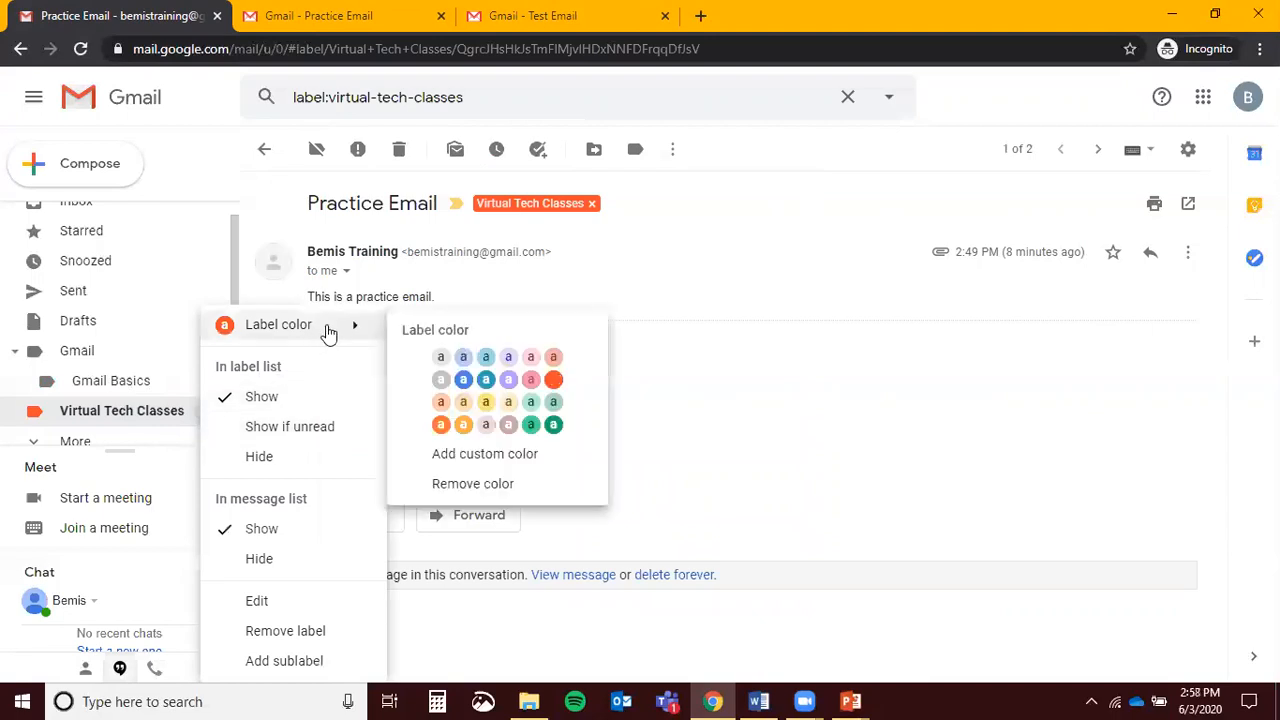
click(482, 378)
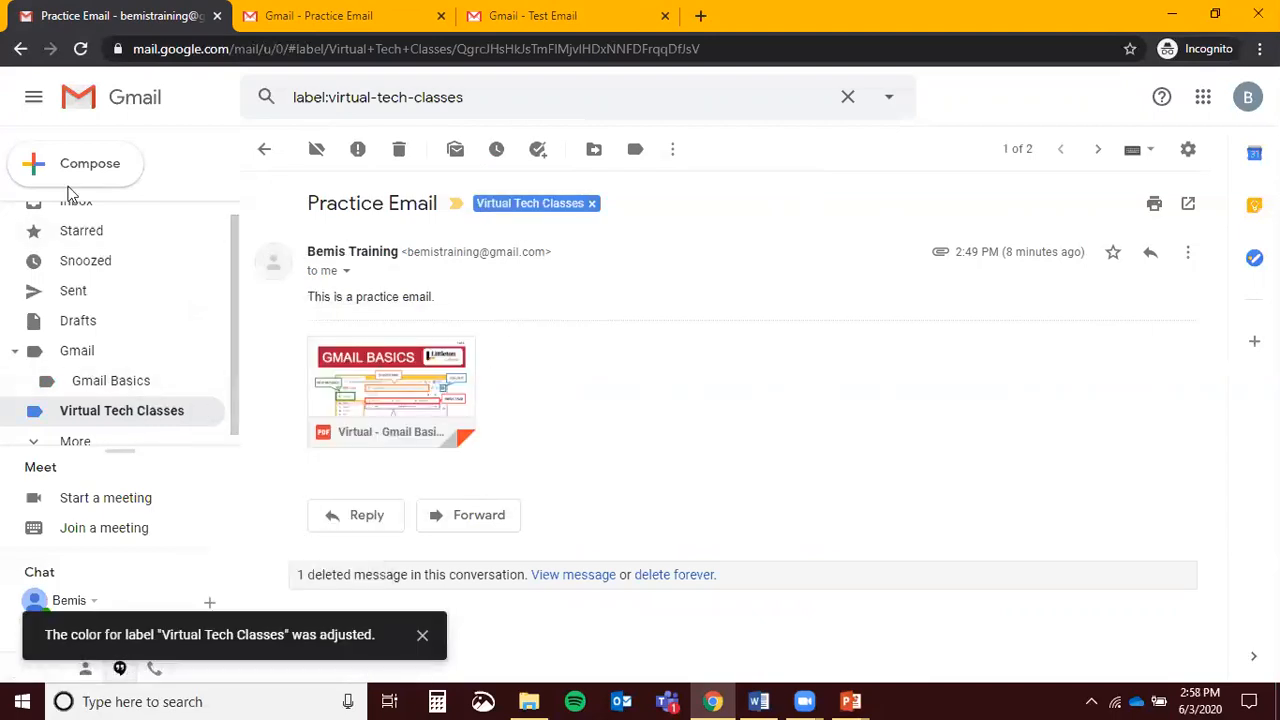
scroll(78, 248, up, 1)
click(64, 212)
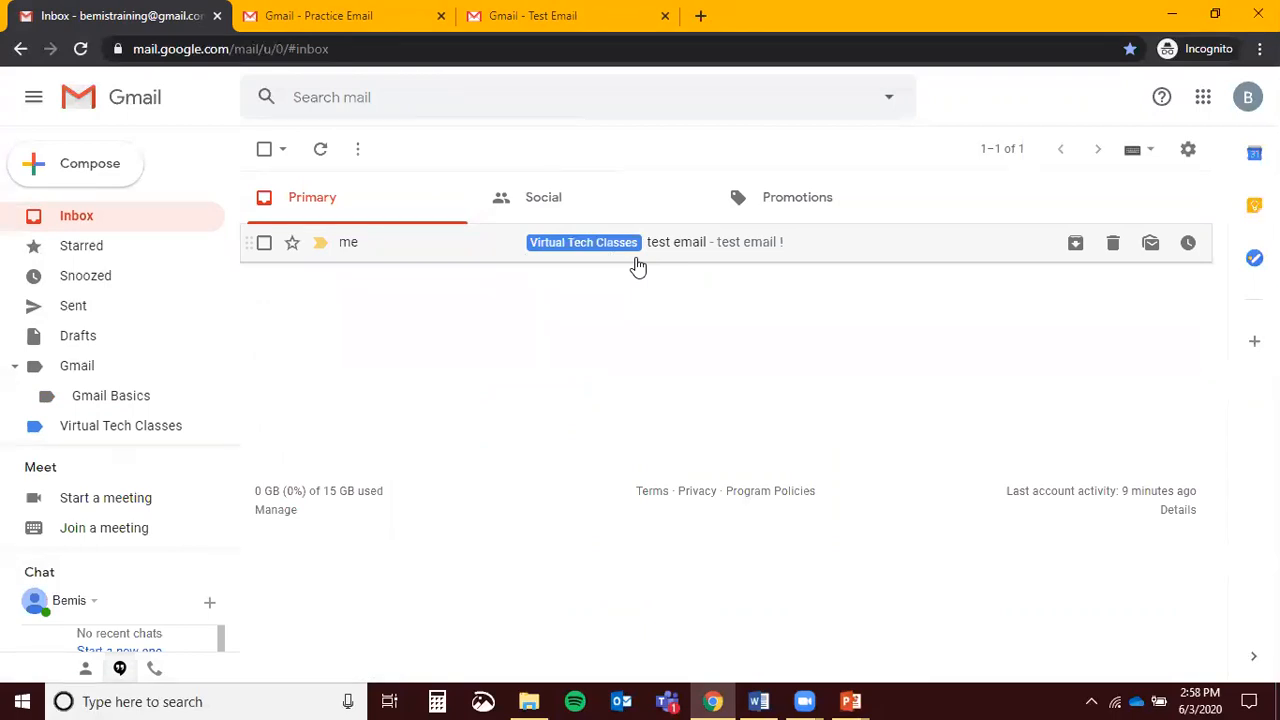
Expand the sidebar folders and browse All Mail's 11 conversations
scroll(55, 280, down, 1)
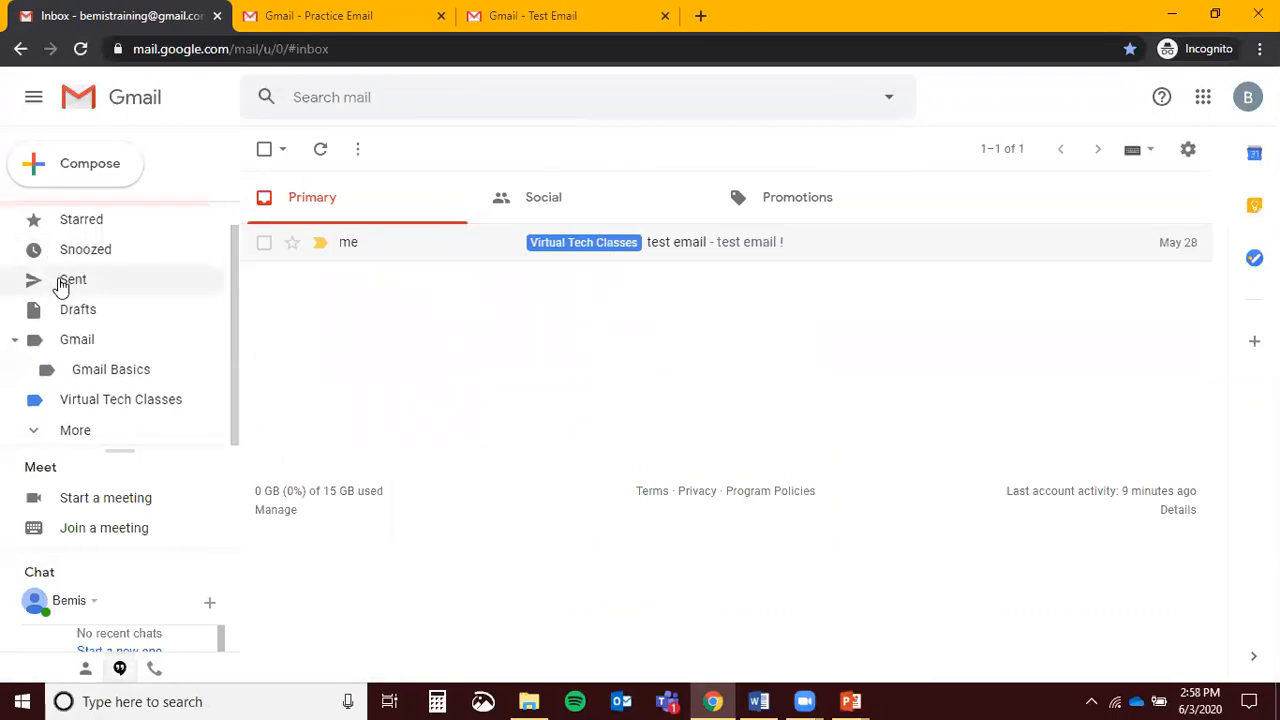
click(70, 433)
scroll(90, 330, down, 3)
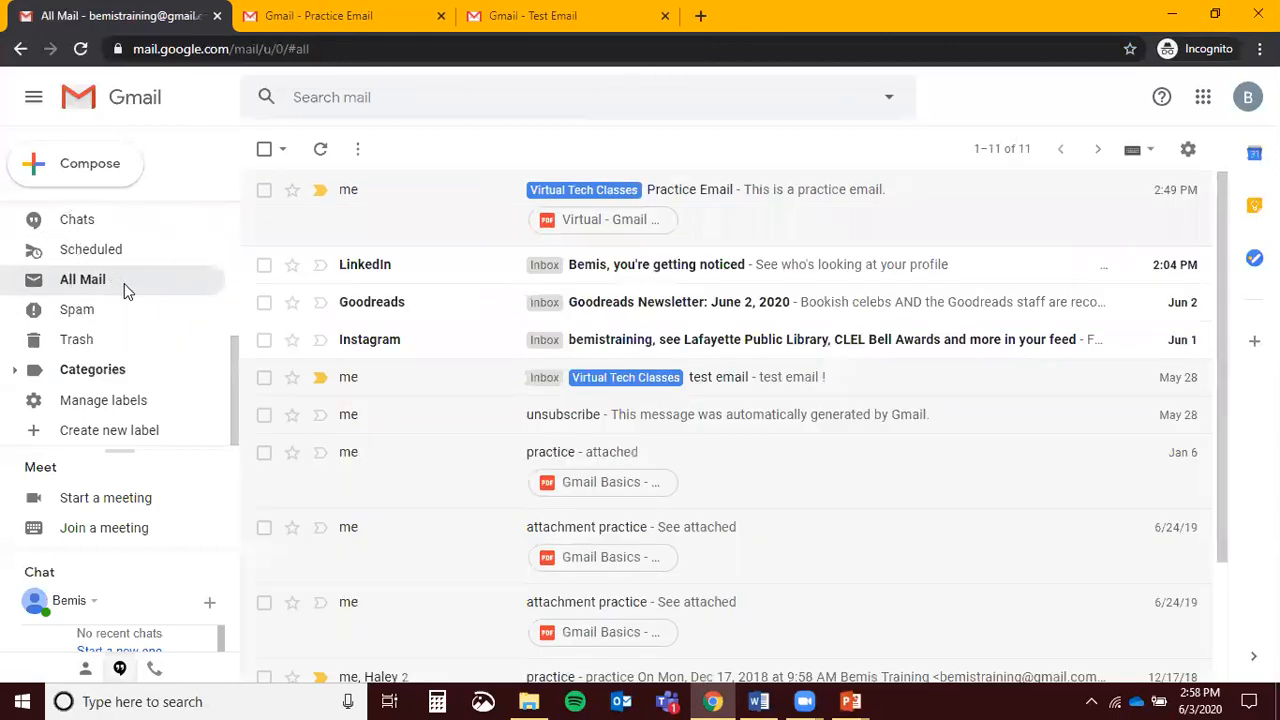
scroll(509, 388, down, 3)
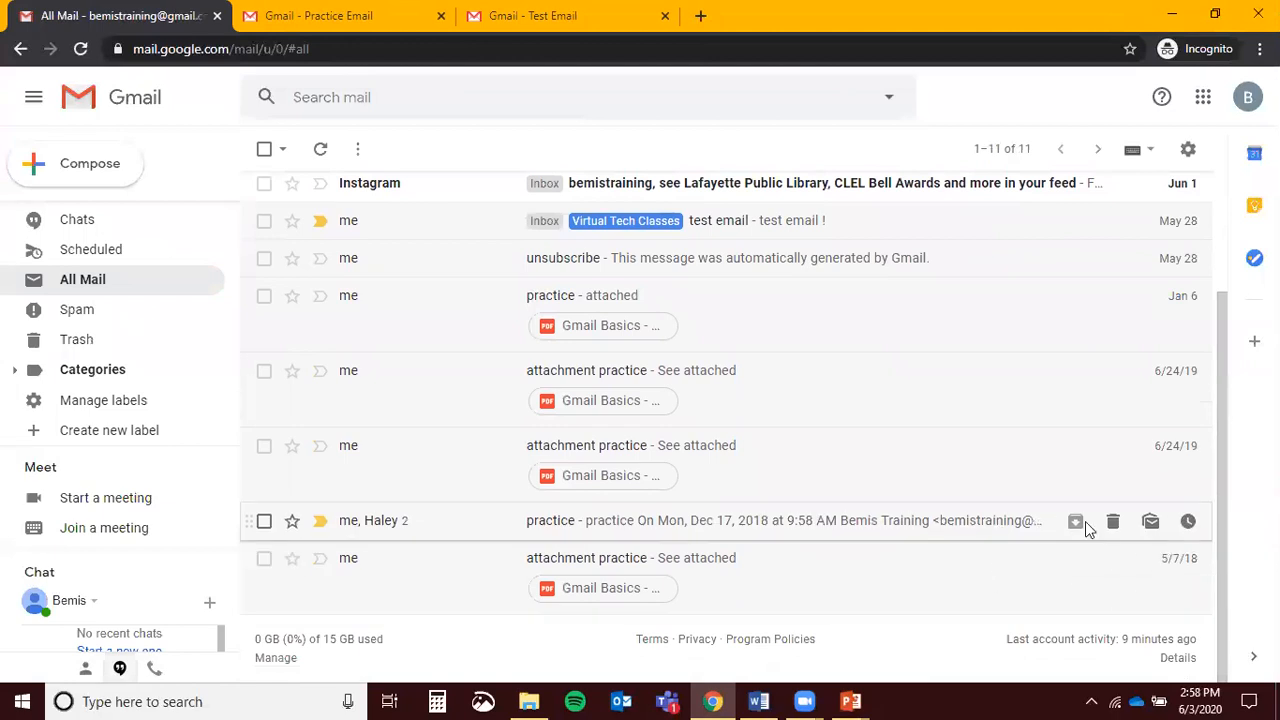
scroll(1148, 423, up, 3)
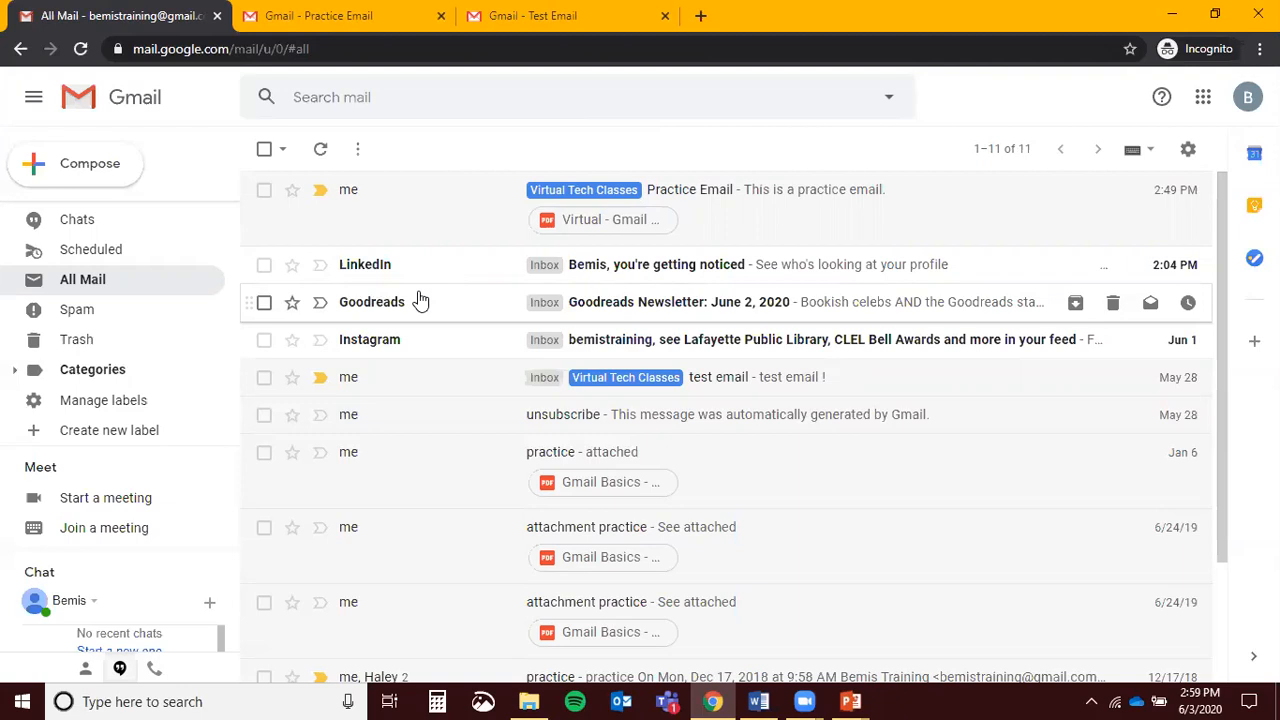
Move the trashed Practice Email from Trash back to the Inbox
click(58, 353)
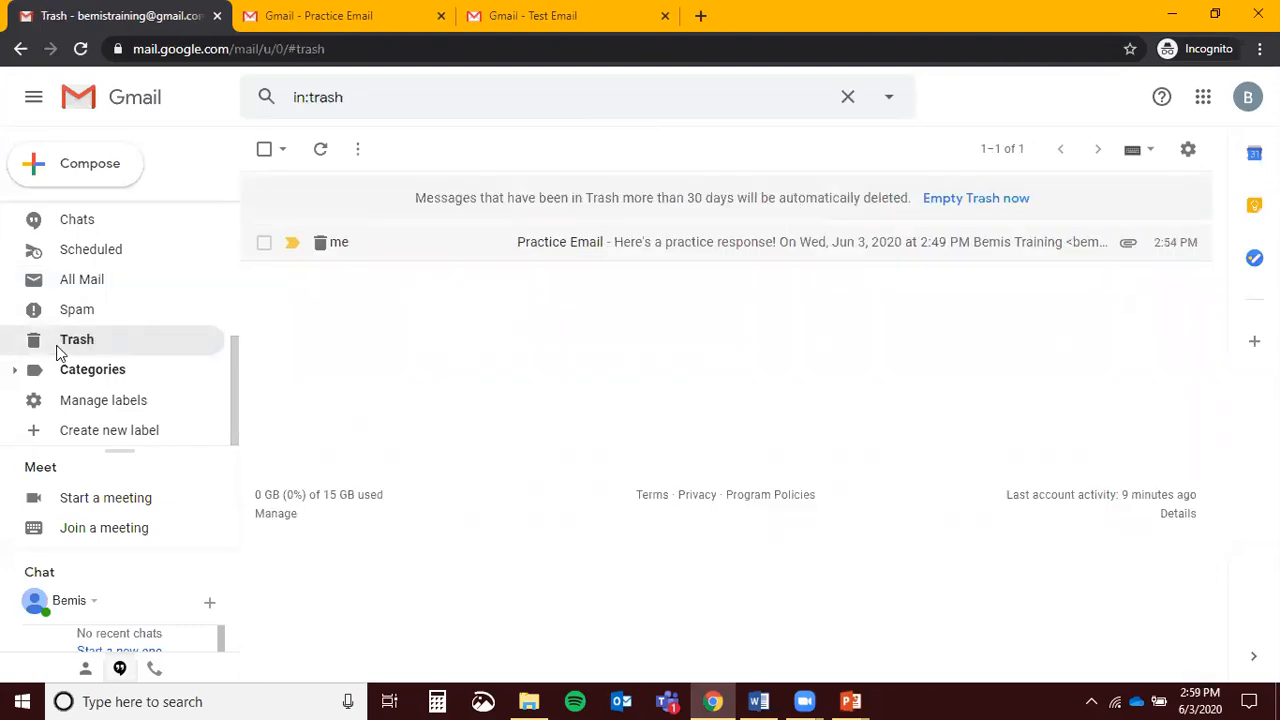
click(263, 244)
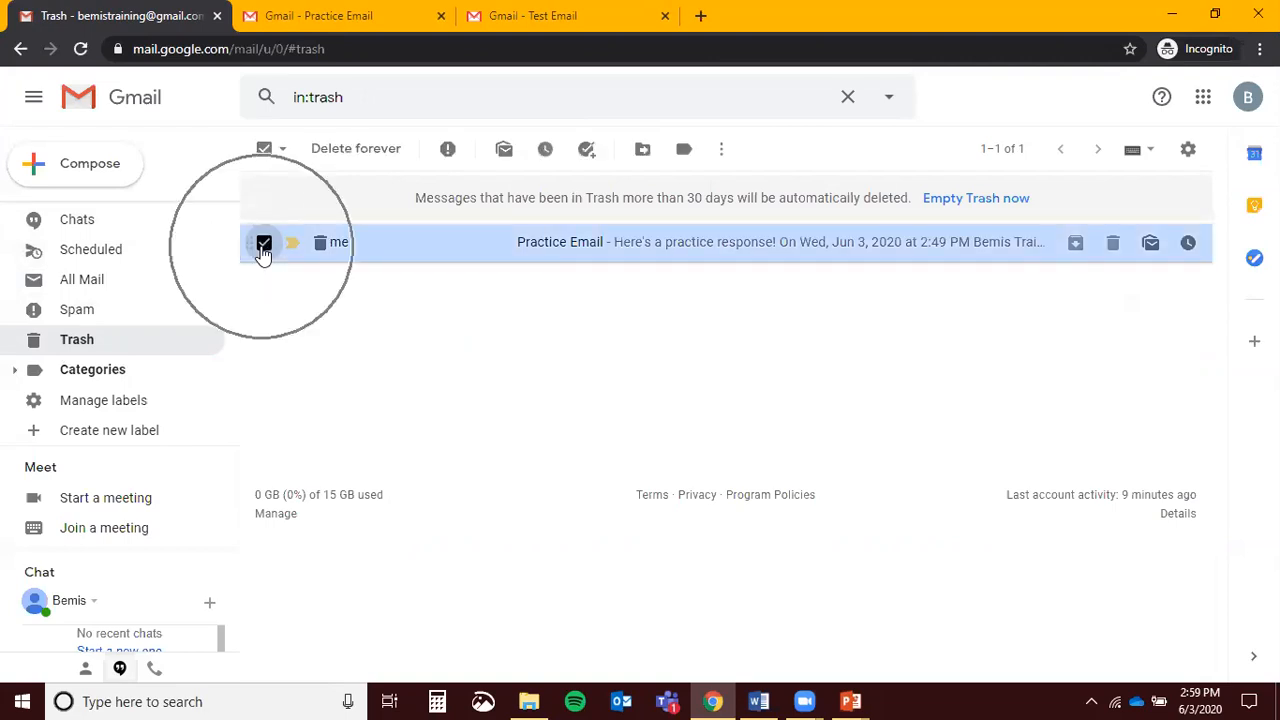
click(640, 150)
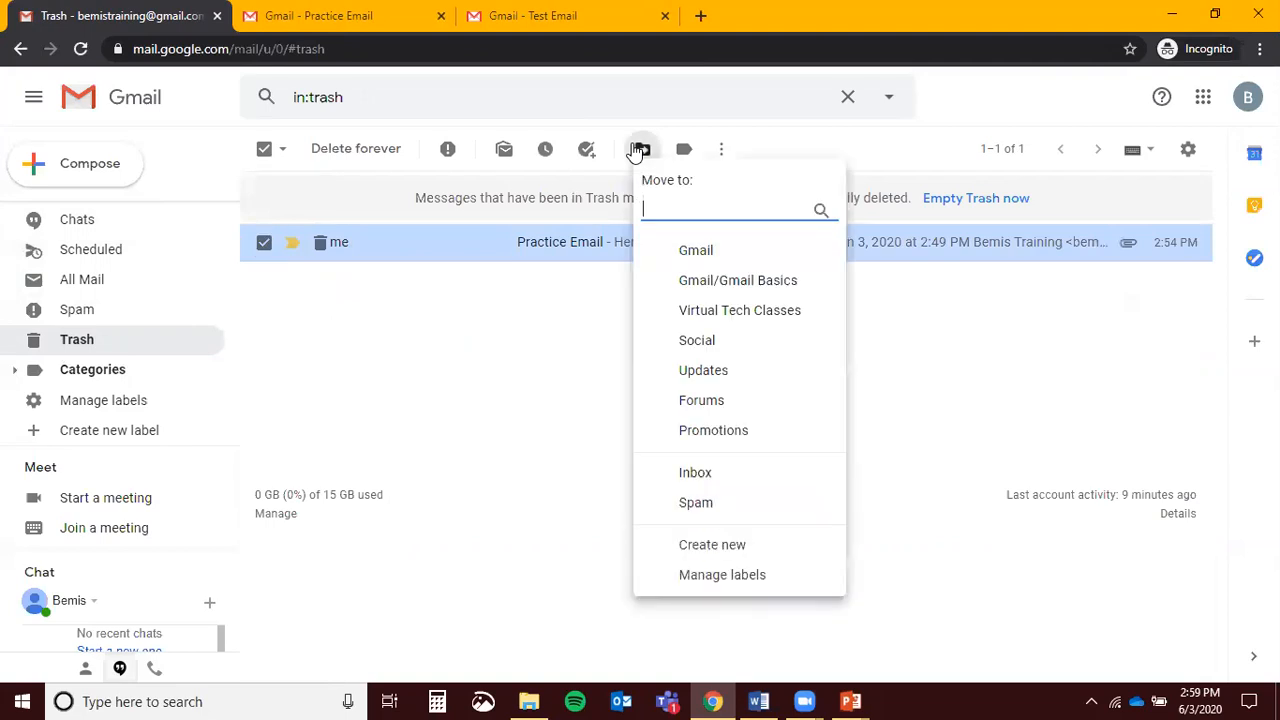
key(ctrl)
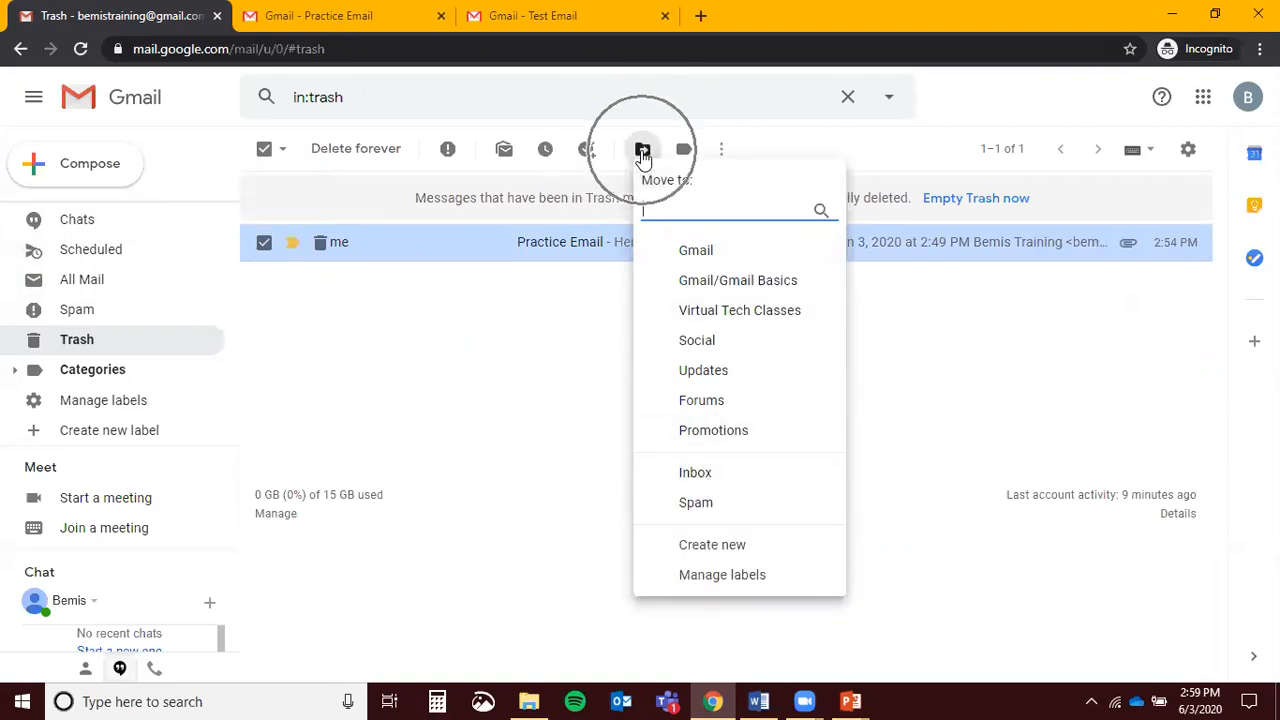
key(ctrl)
key(ctrl)
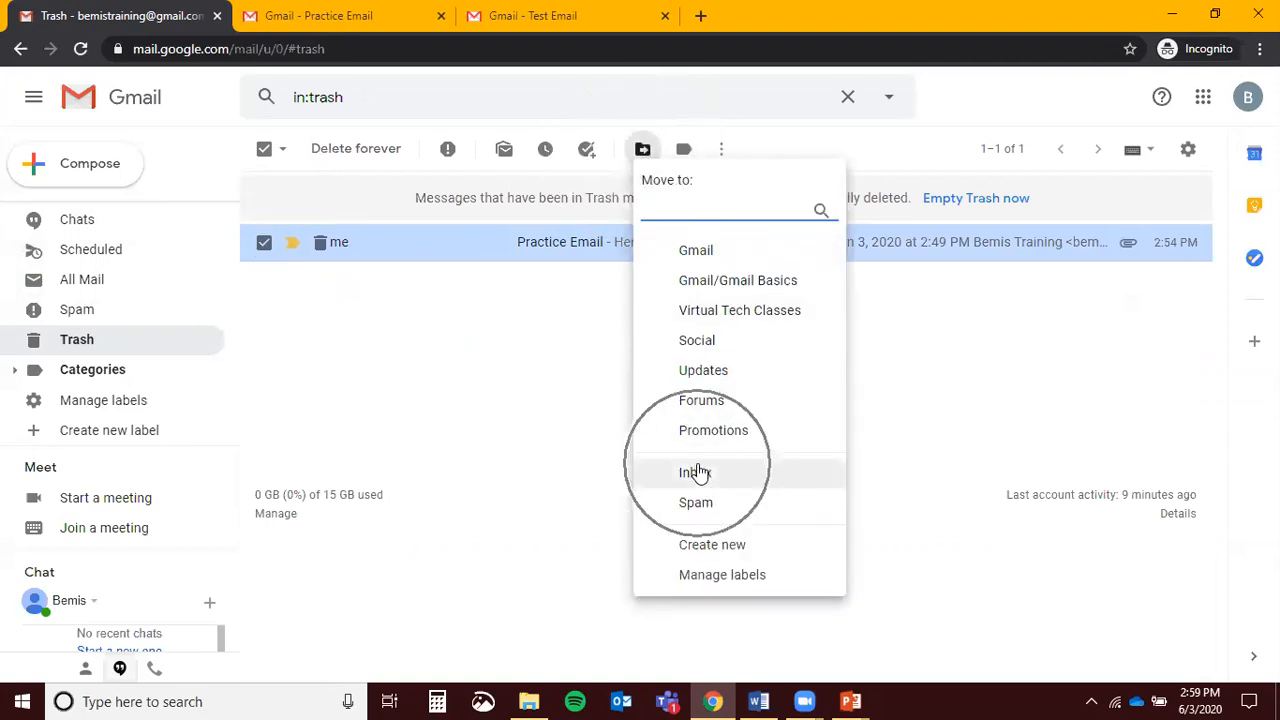
click(695, 472)
scroll(74, 246, up, 5)
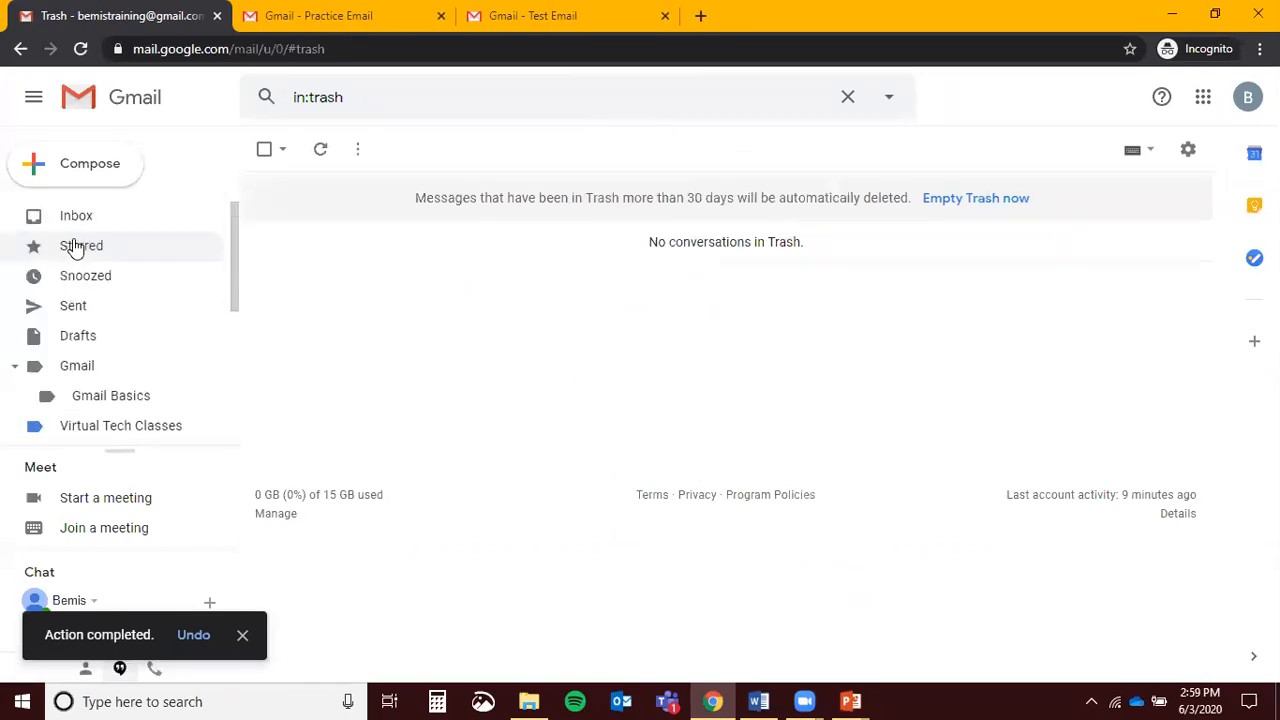
click(76, 220)
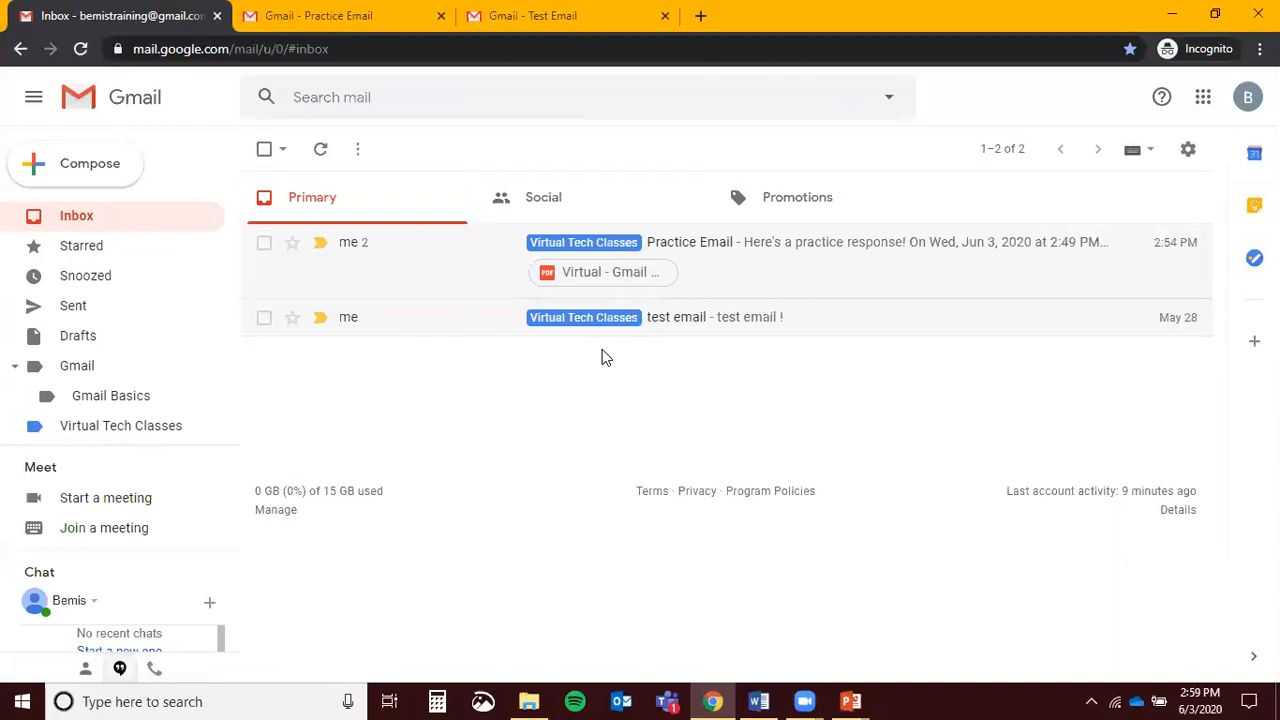
Go to Gmail's full General settings and keep the Undo Send cancellation period at 5 seconds
click(1187, 150)
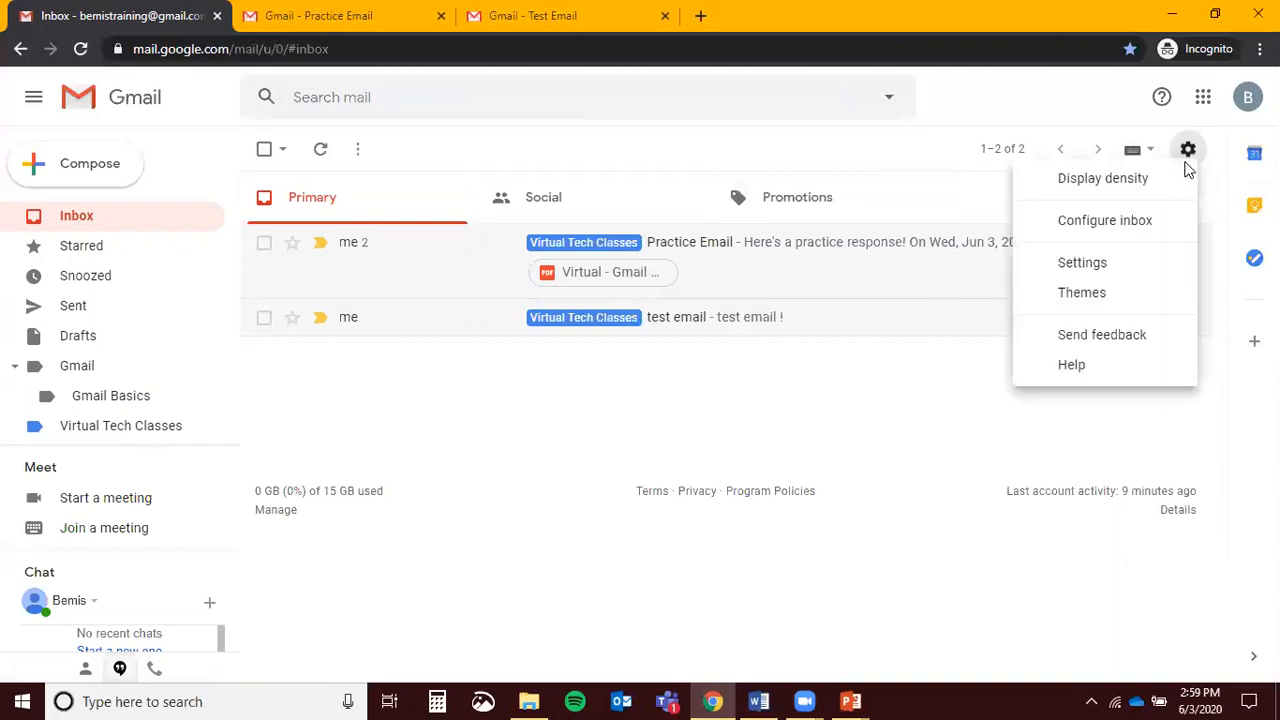
click(1125, 273)
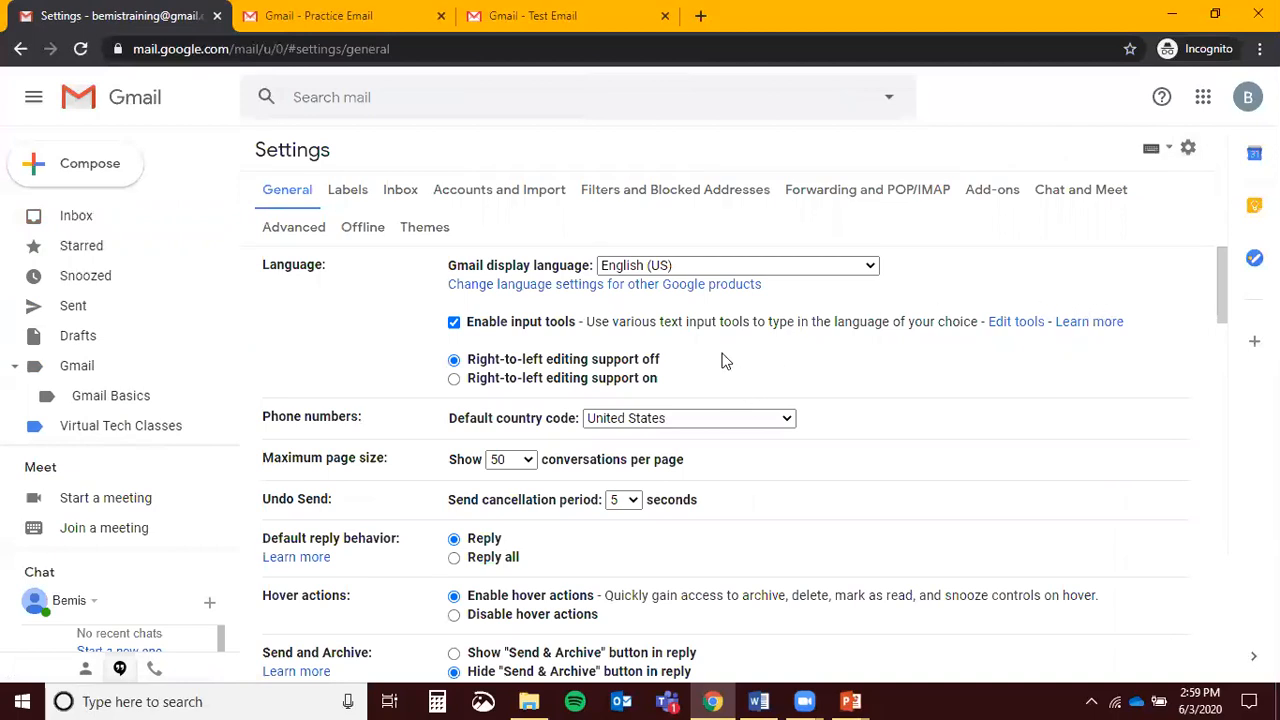
scroll(725, 361, down, 1)
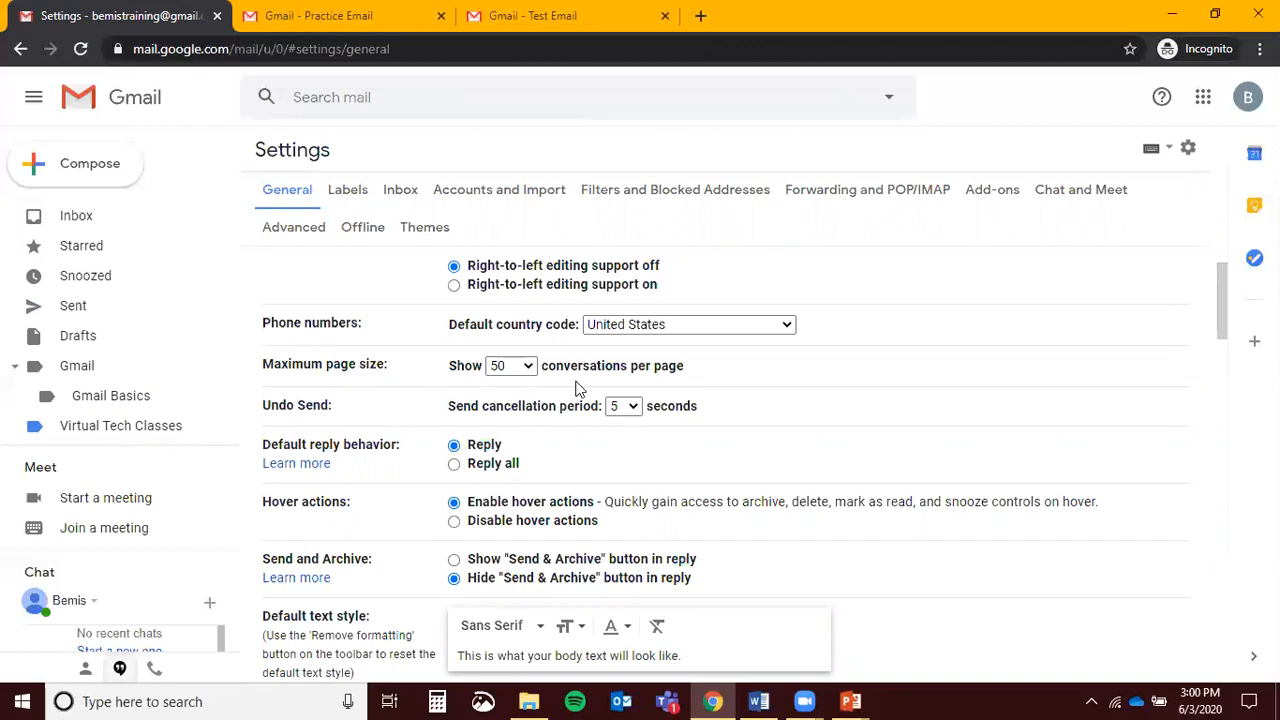
click(632, 408)
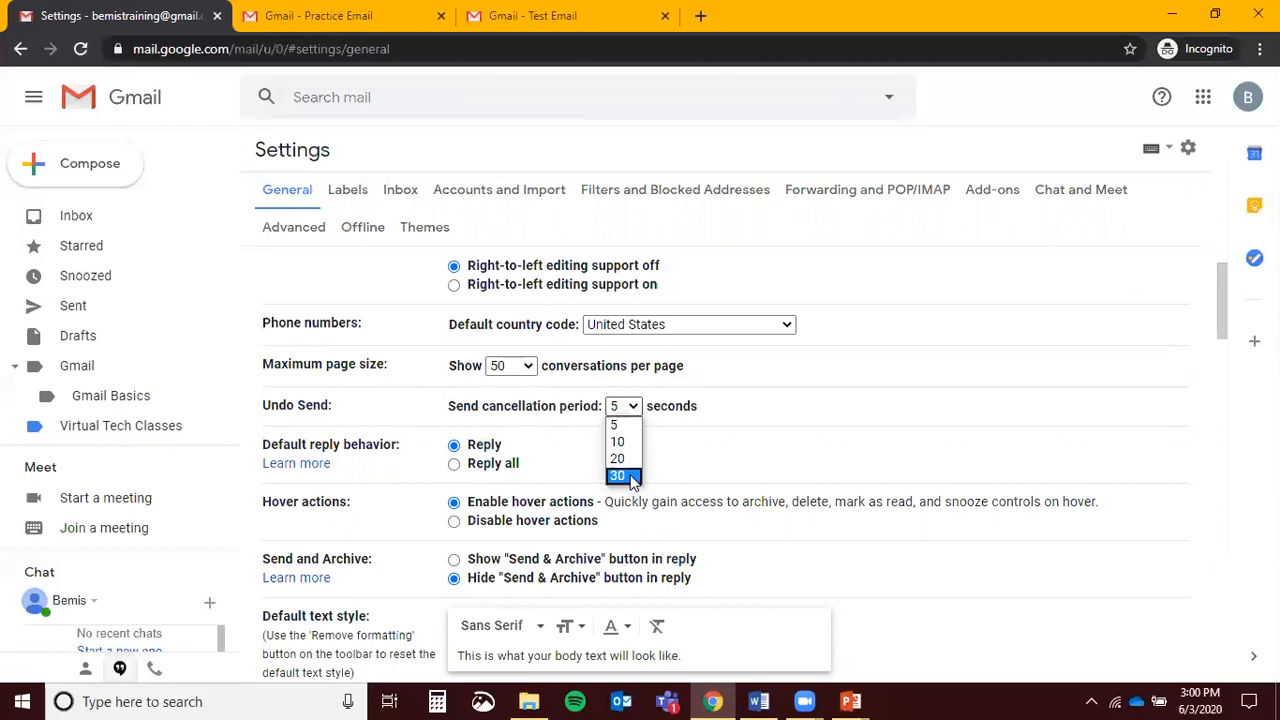
click(625, 428)
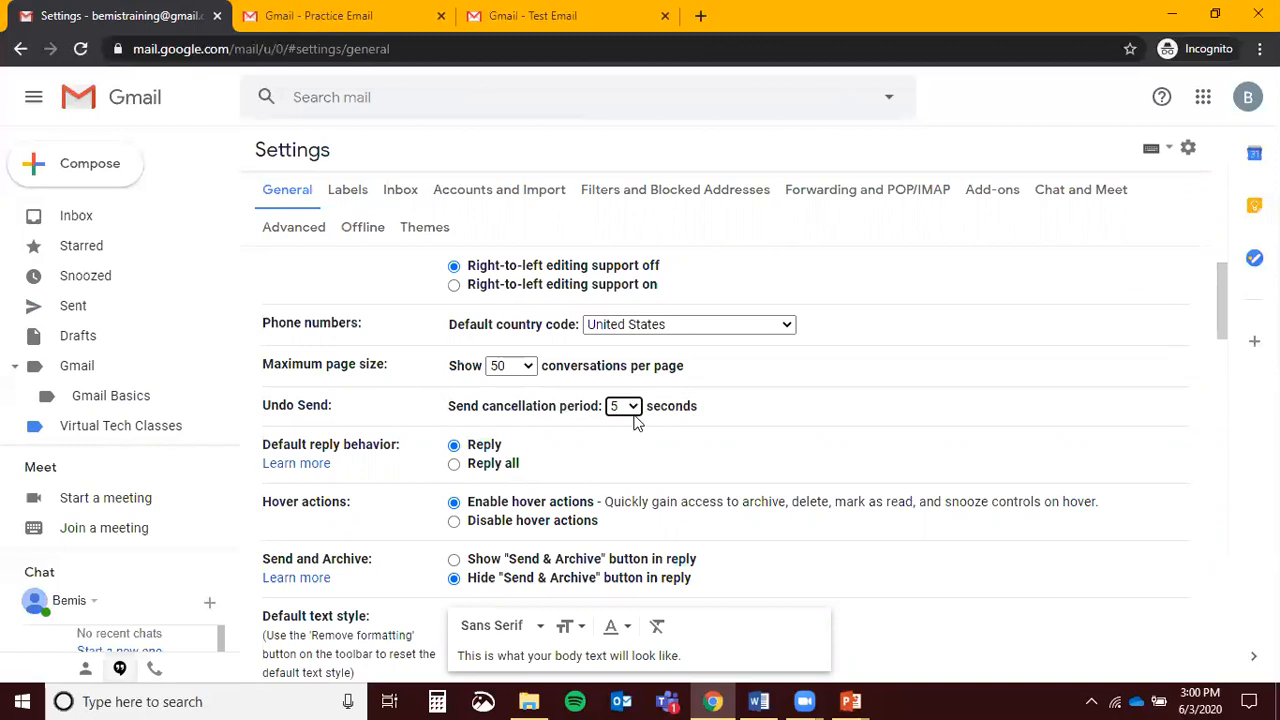
Try Huge as the default text size, then set it back to Normal
scroll(706, 391, down, 3)
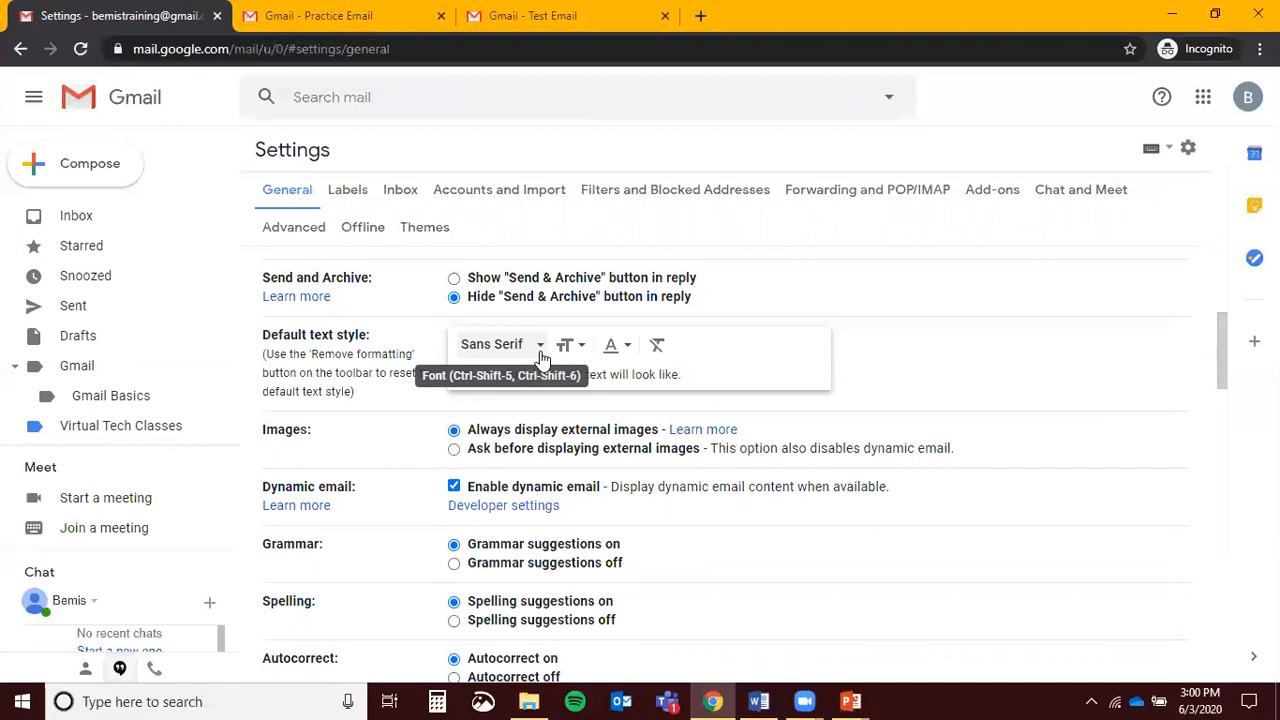
click(566, 345)
click(632, 315)
click(577, 347)
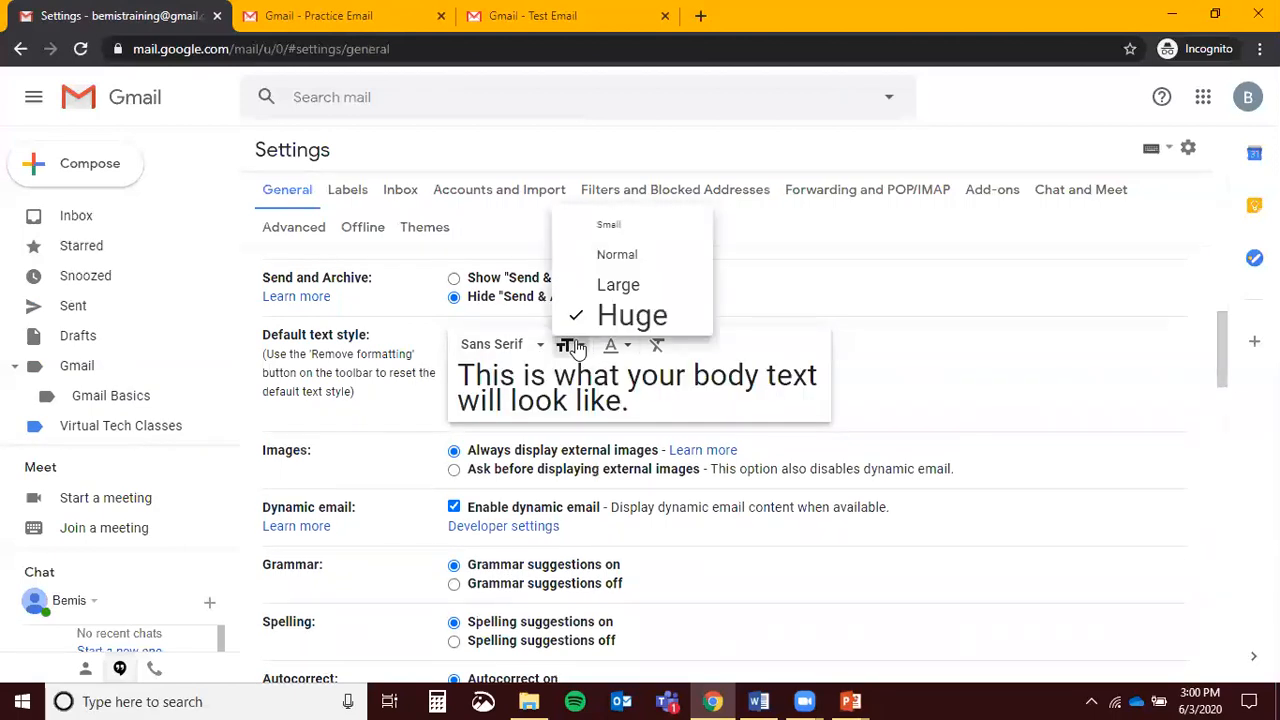
click(600, 256)
Try Comic Sans MS as the default font, then switch back to Sans Serif
click(525, 344)
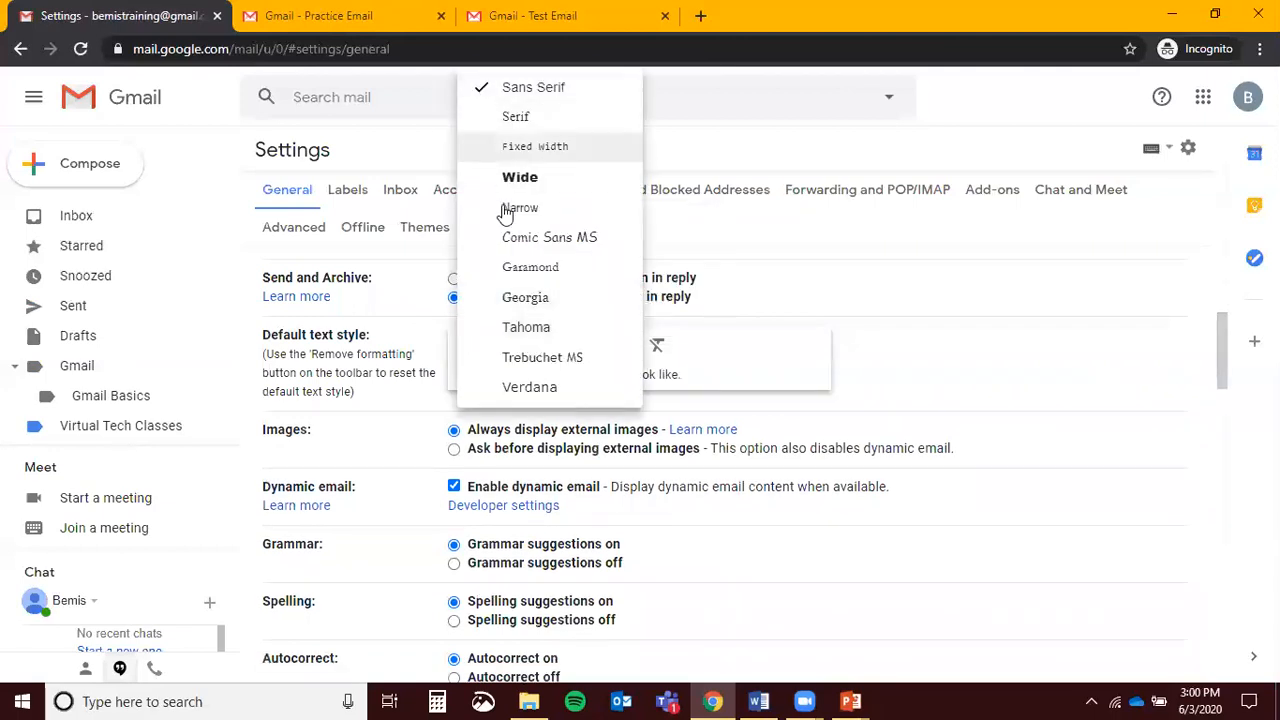
click(515, 237)
click(523, 344)
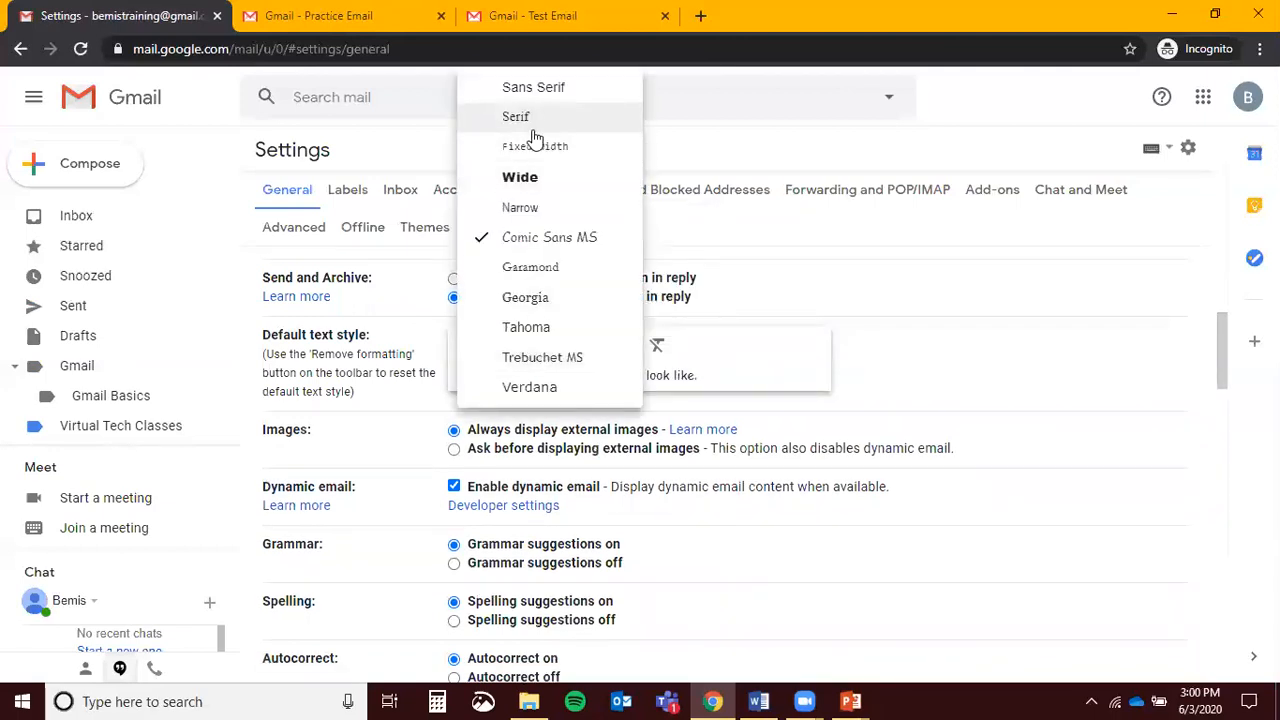
click(543, 92)
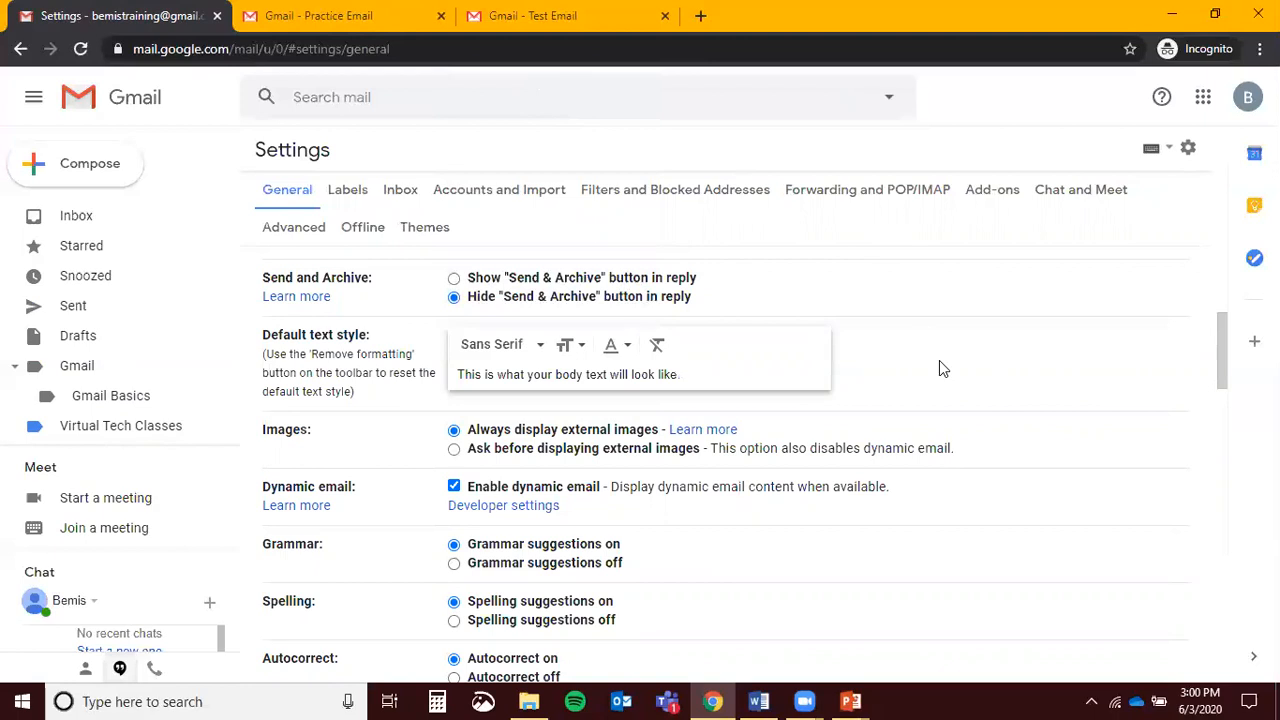
scroll(940, 368, down, 4)
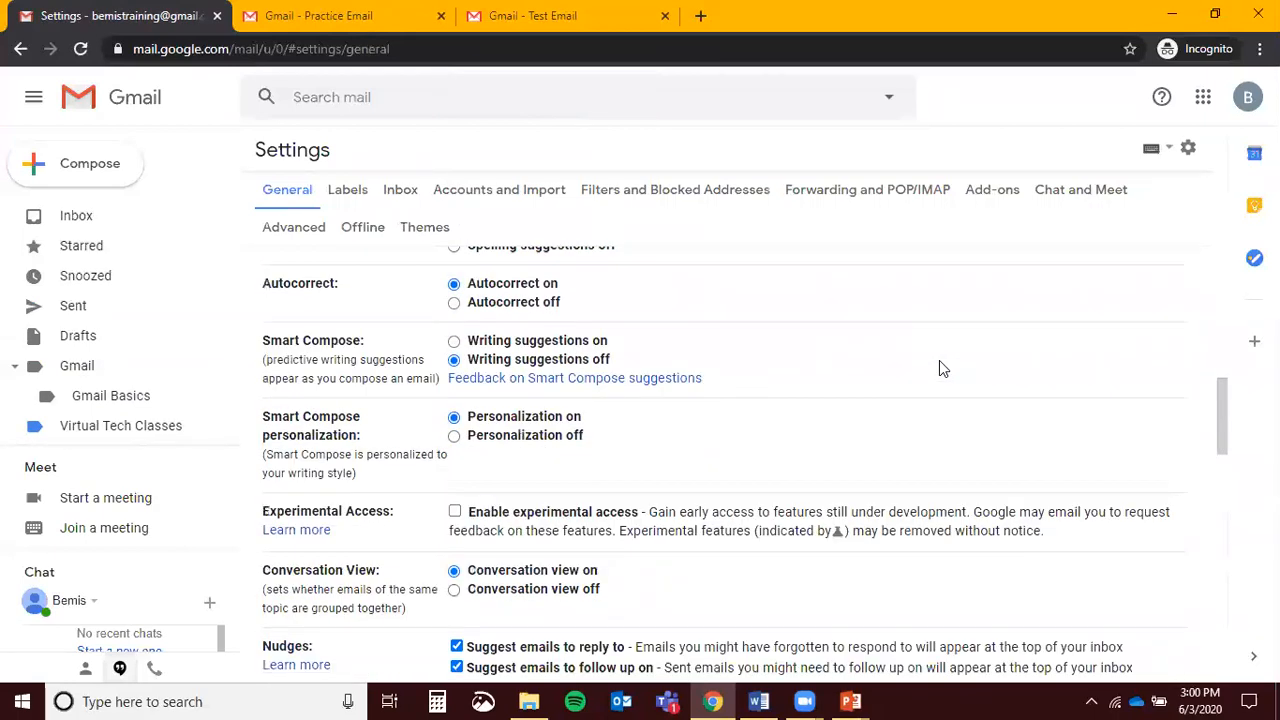
scroll(939, 368, down, 3)
scroll(939, 368, down, 5)
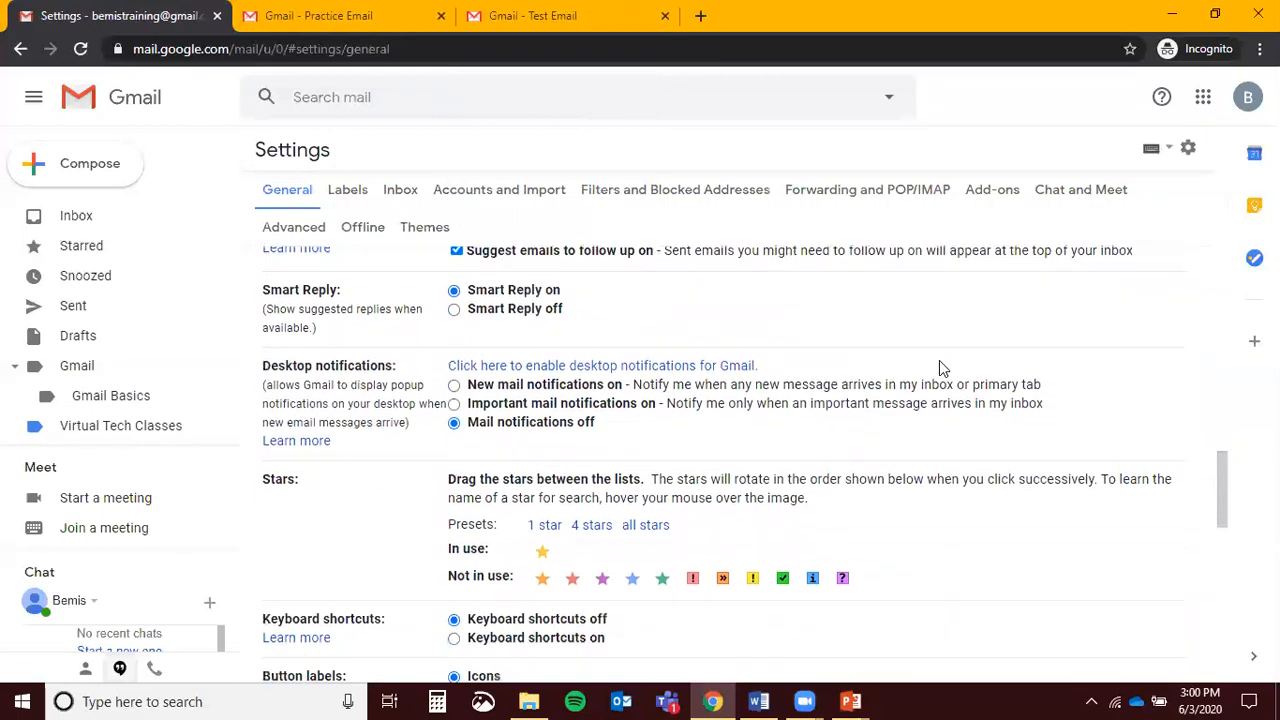
scroll(939, 368, down, 1)
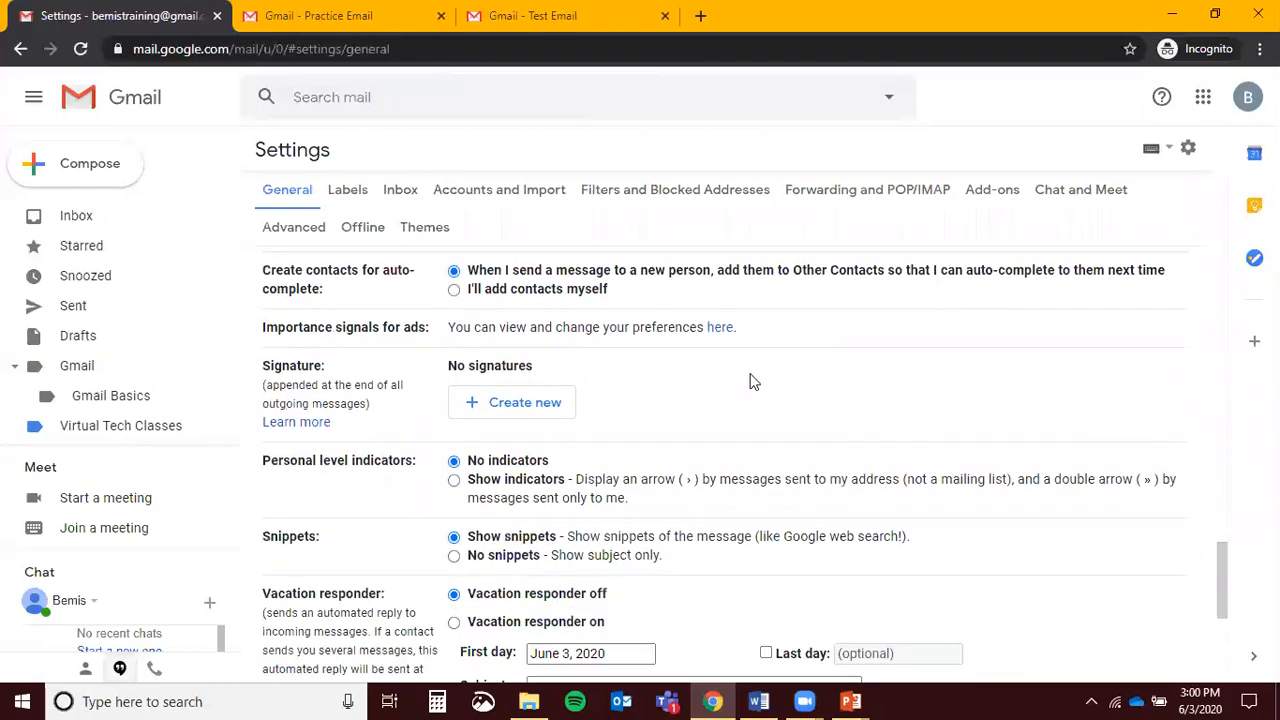
click(465, 403)
text(Training)
key(Return)
click(901, 422)
drag(758, 383, 580, 329)
click(752, 500)
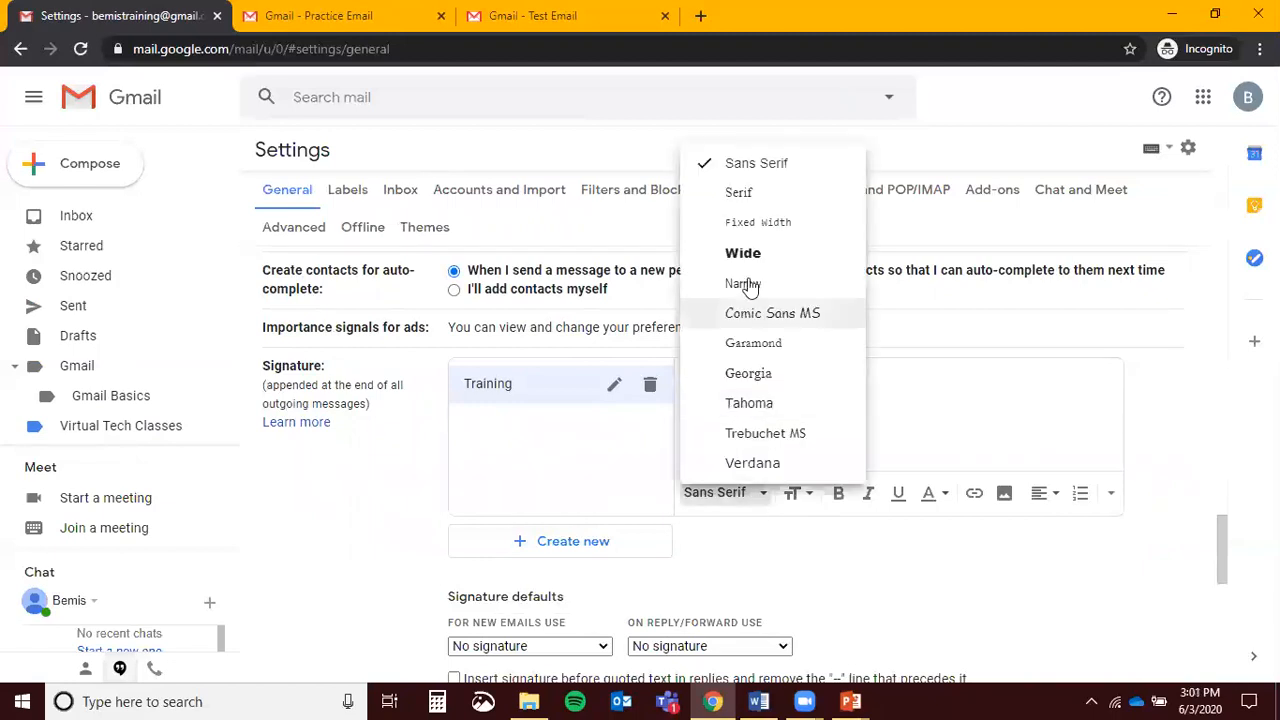
click(740, 254)
click(838, 494)
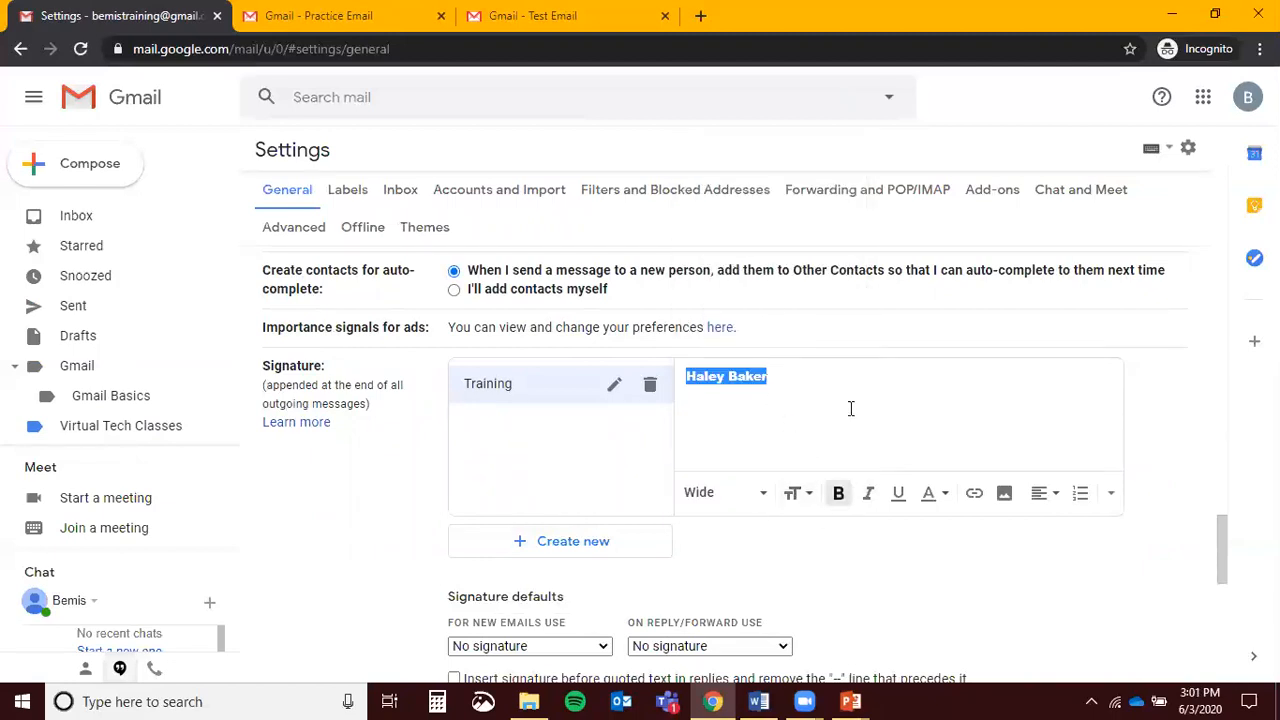
click(864, 395)
drag(834, 380, 683, 397)
click(794, 492)
click(838, 434)
click(873, 404)
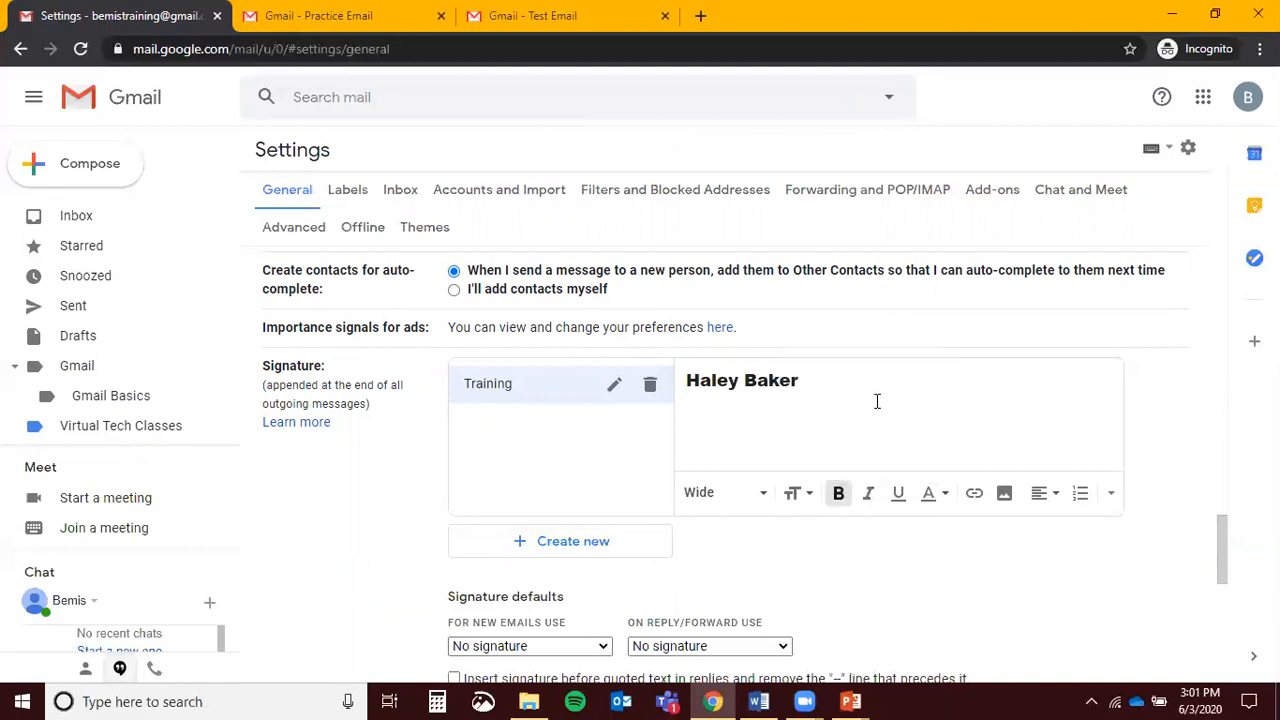
click(650, 388)
click(772, 424)
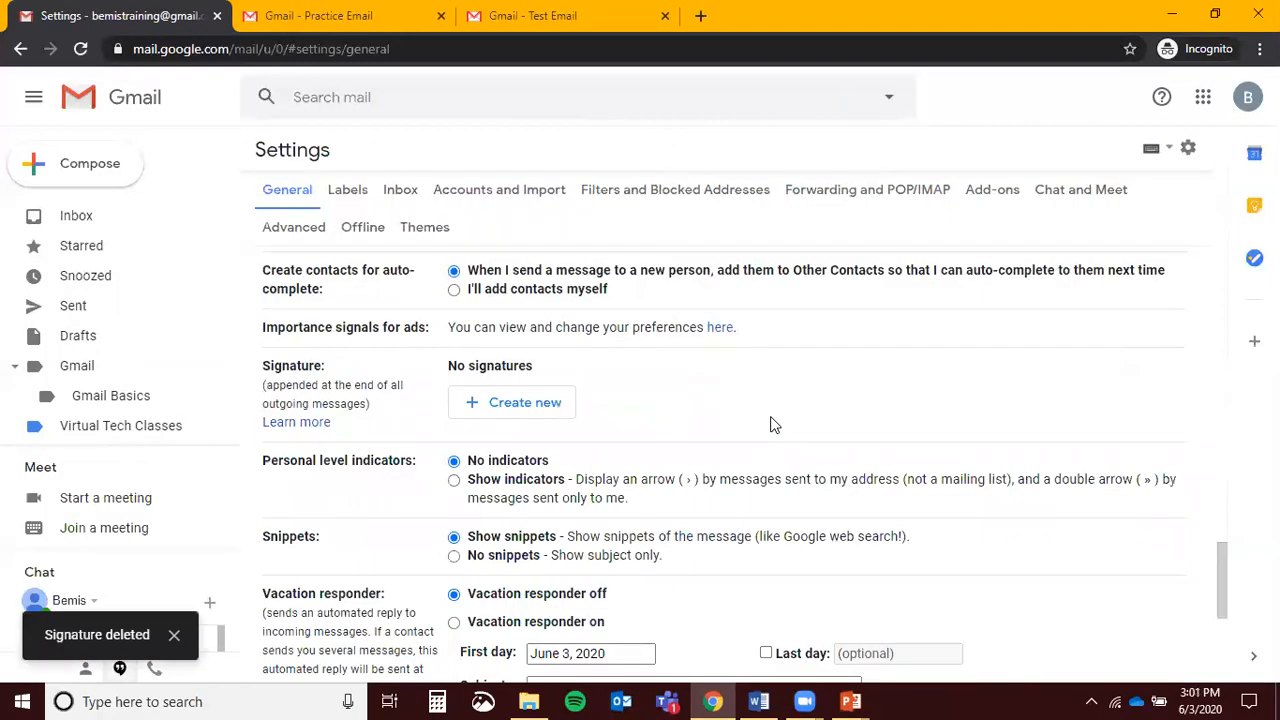
scroll(772, 424, down, 2)
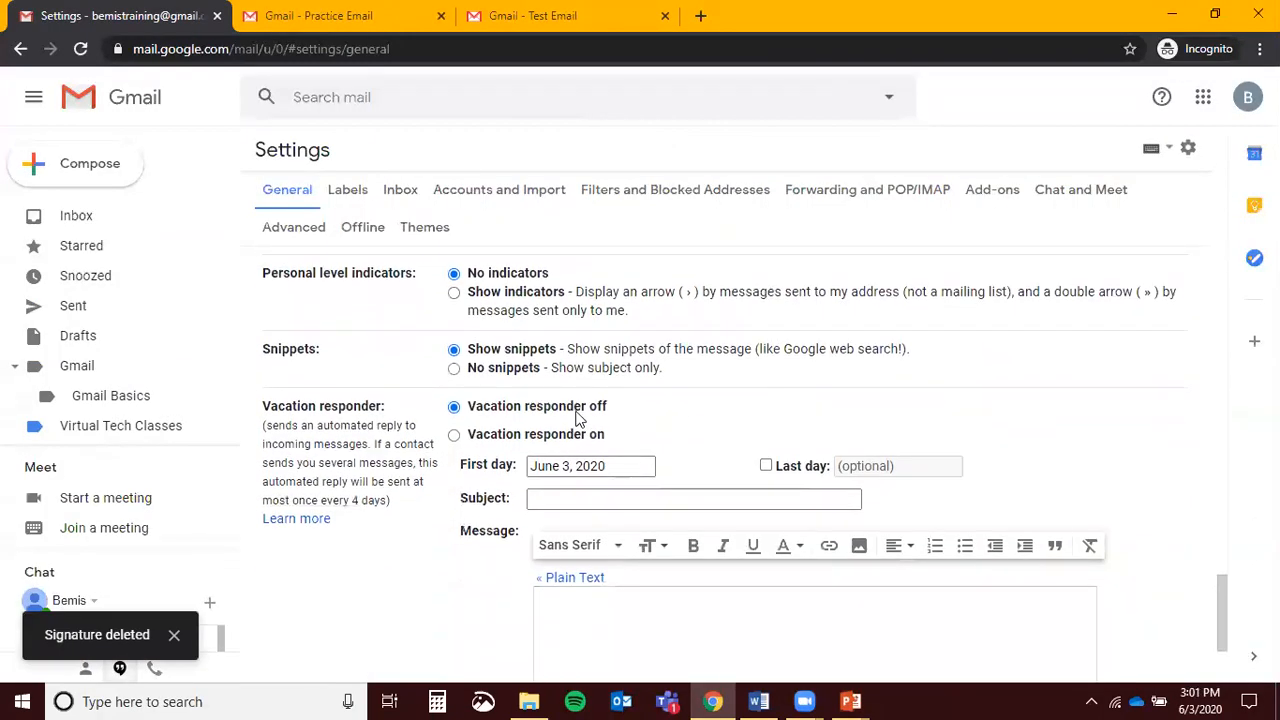
Toggle the Inbox categories, ending with Social and Promotions on and Updates and Forums off
click(401, 201)
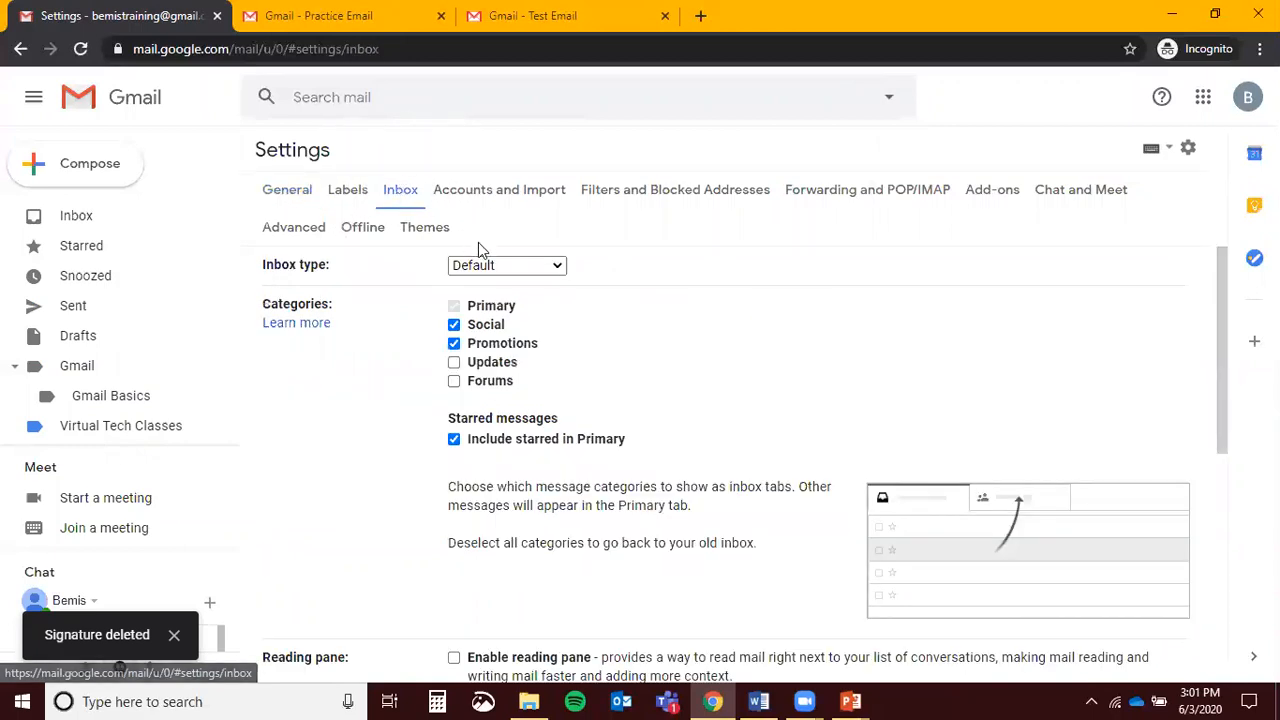
mouse_move(476, 331)
mouse_move(455, 364)
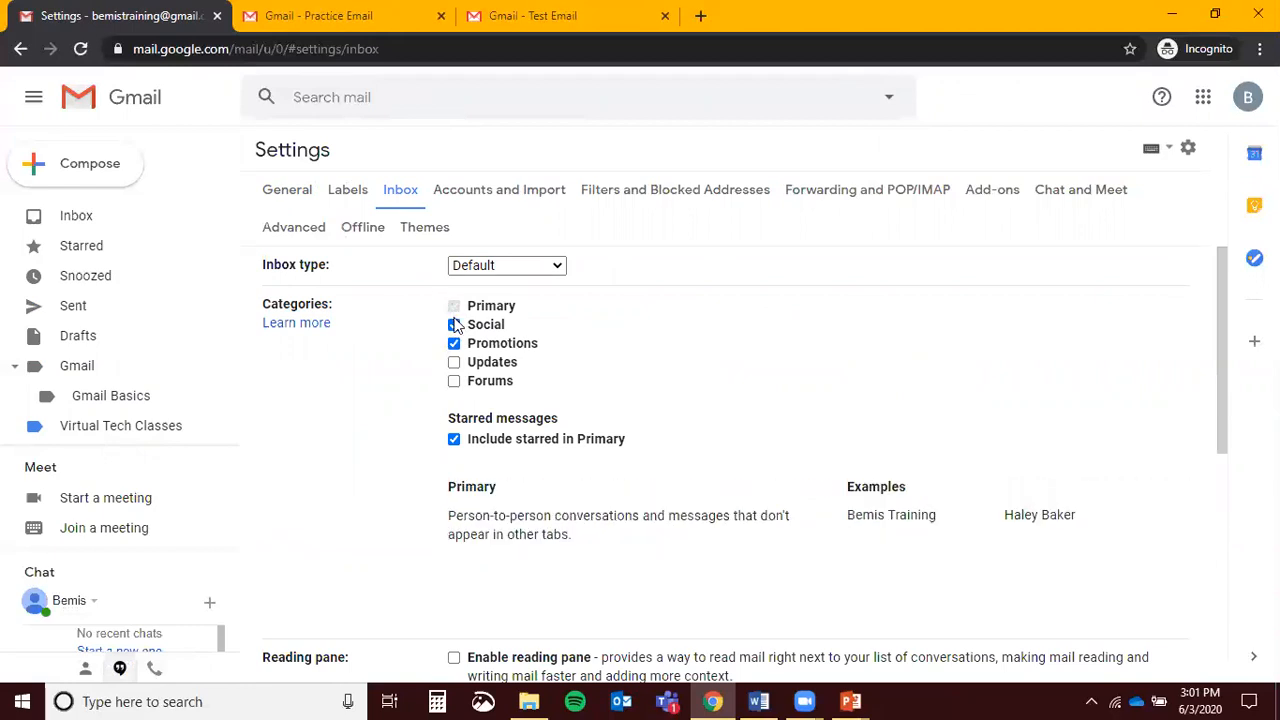
click(454, 325)
click(455, 345)
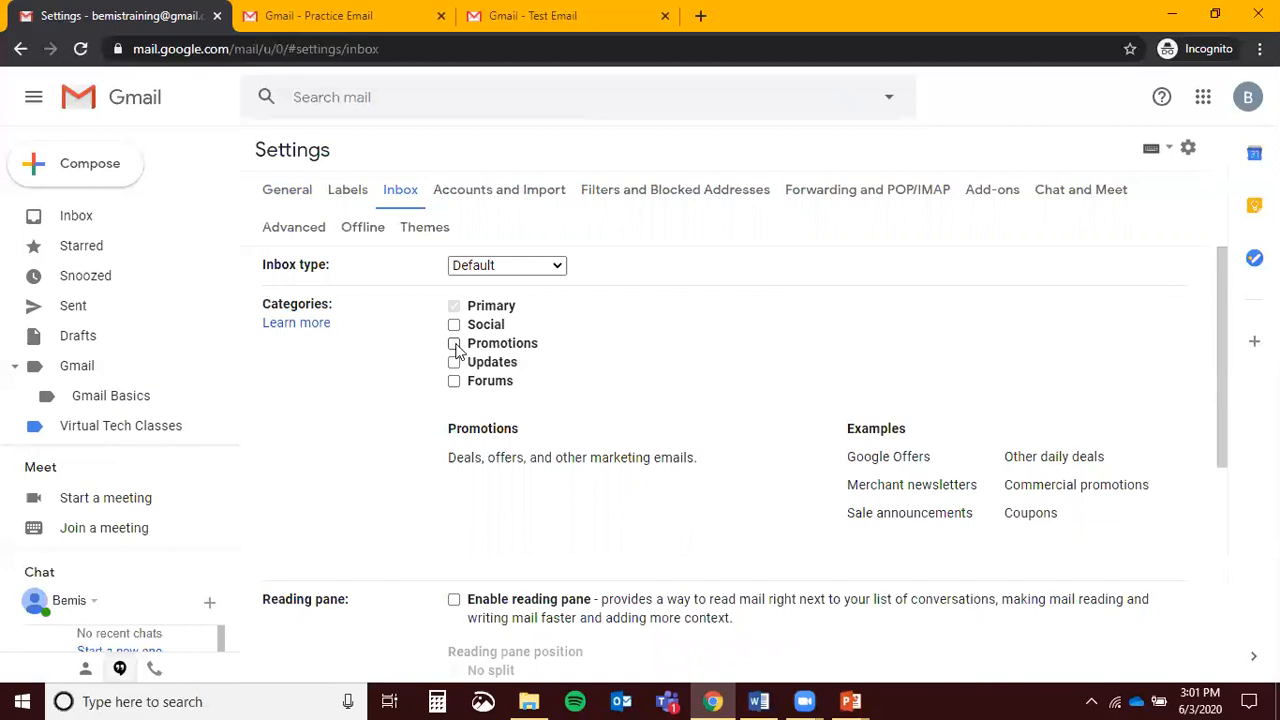
click(455, 345)
click(454, 325)
click(454, 362)
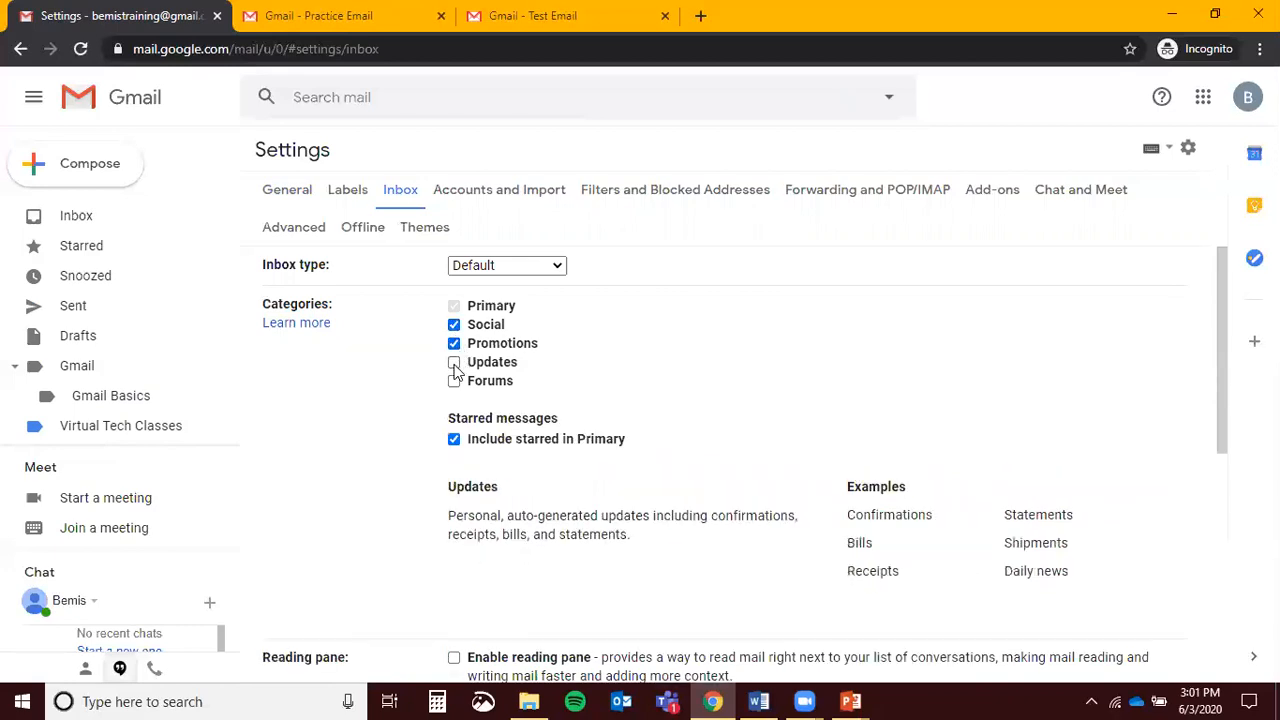
click(455, 381)
click(454, 362)
click(454, 343)
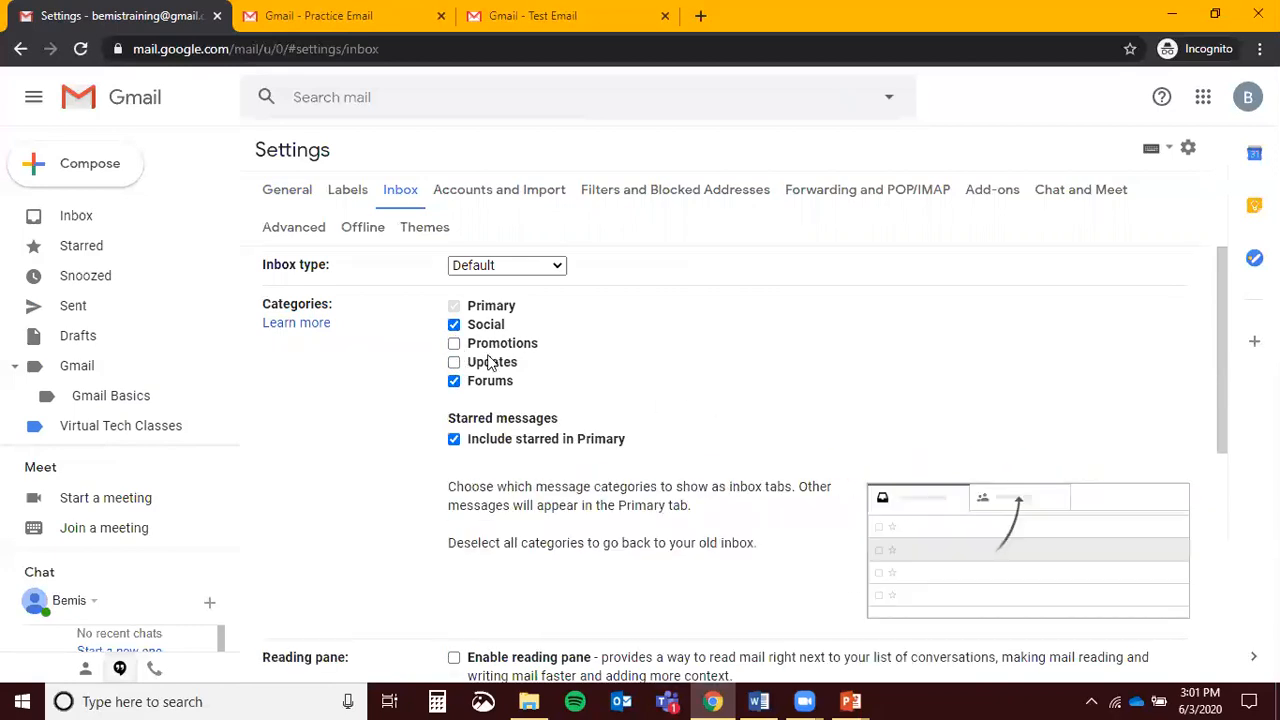
click(454, 344)
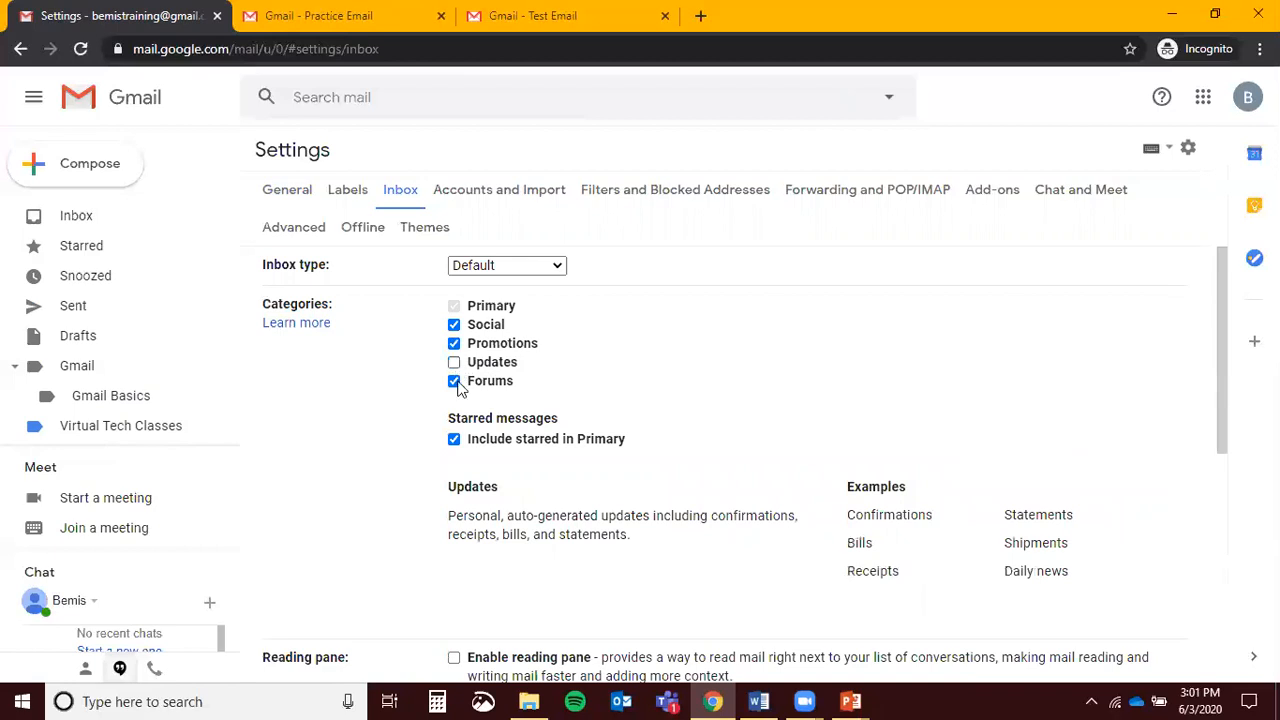
Check the Inbox type choices and leave it at Default
scroll(750, 352, down, 4)
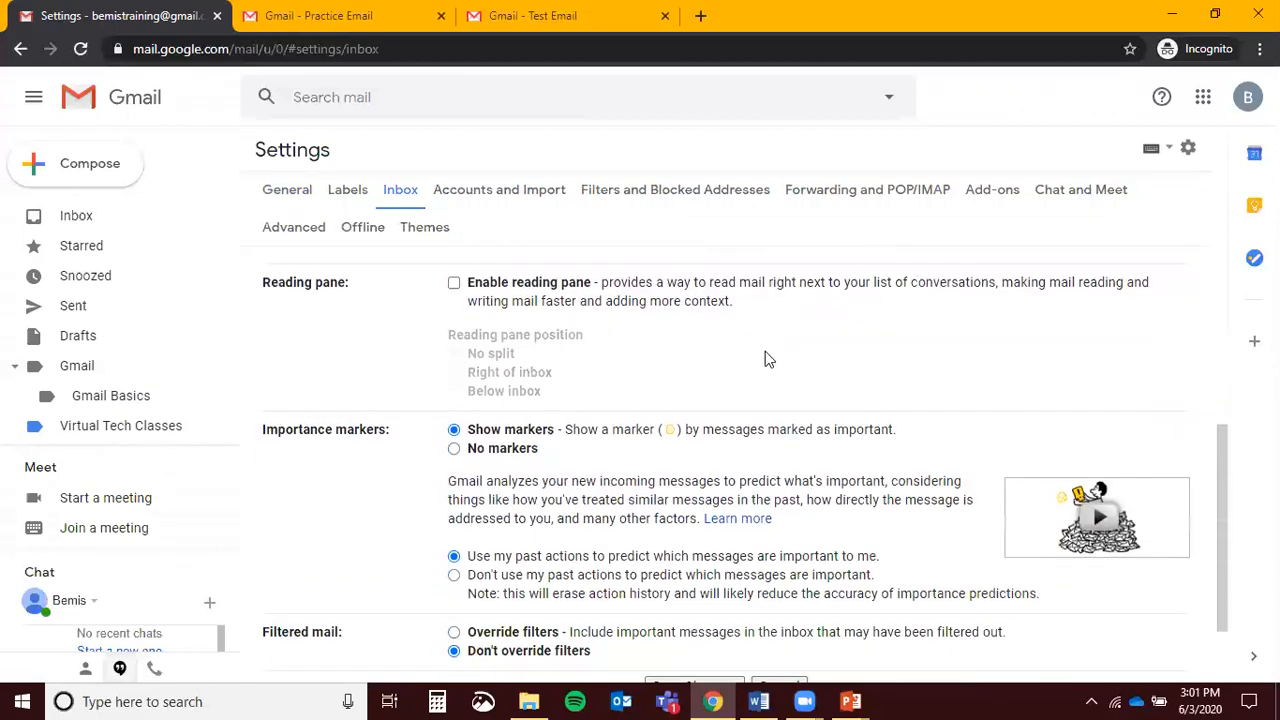
scroll(742, 378, down, 1)
scroll(742, 378, up, 5)
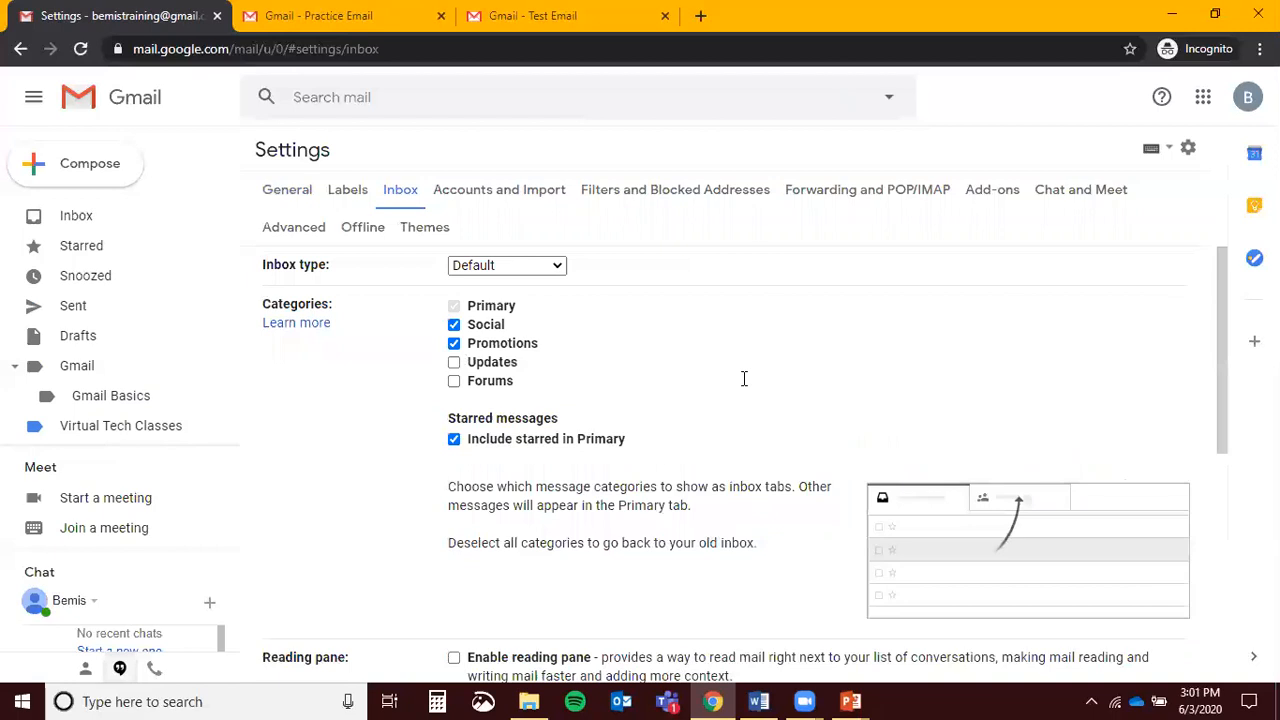
click(516, 265)
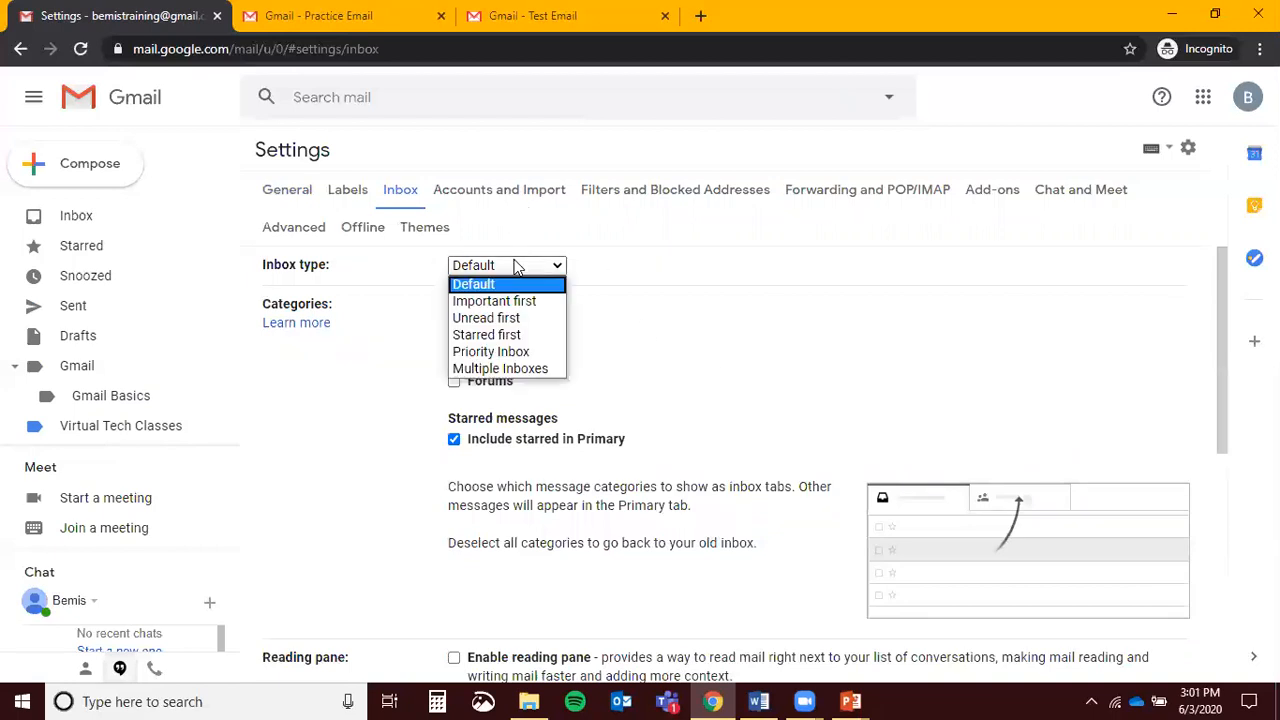
click(516, 265)
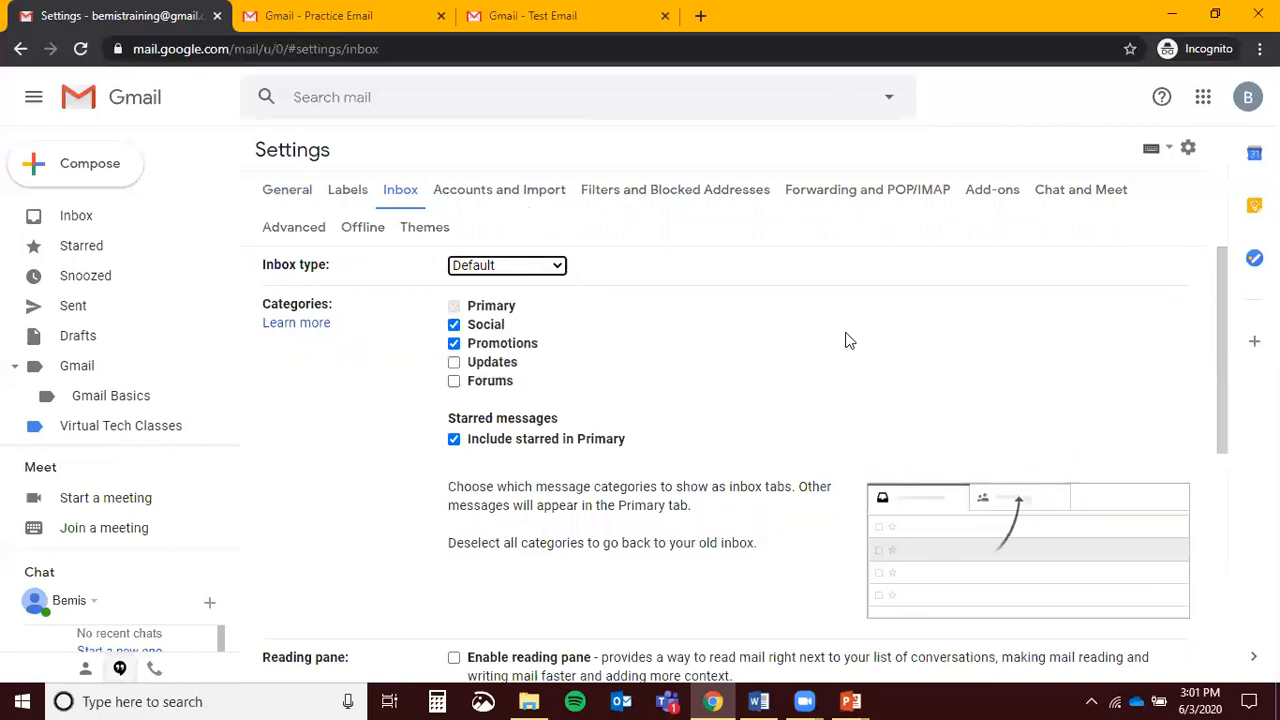
scroll(845, 341, down, 2)
scroll(845, 341, up, 1)
scroll(845, 341, down, 5)
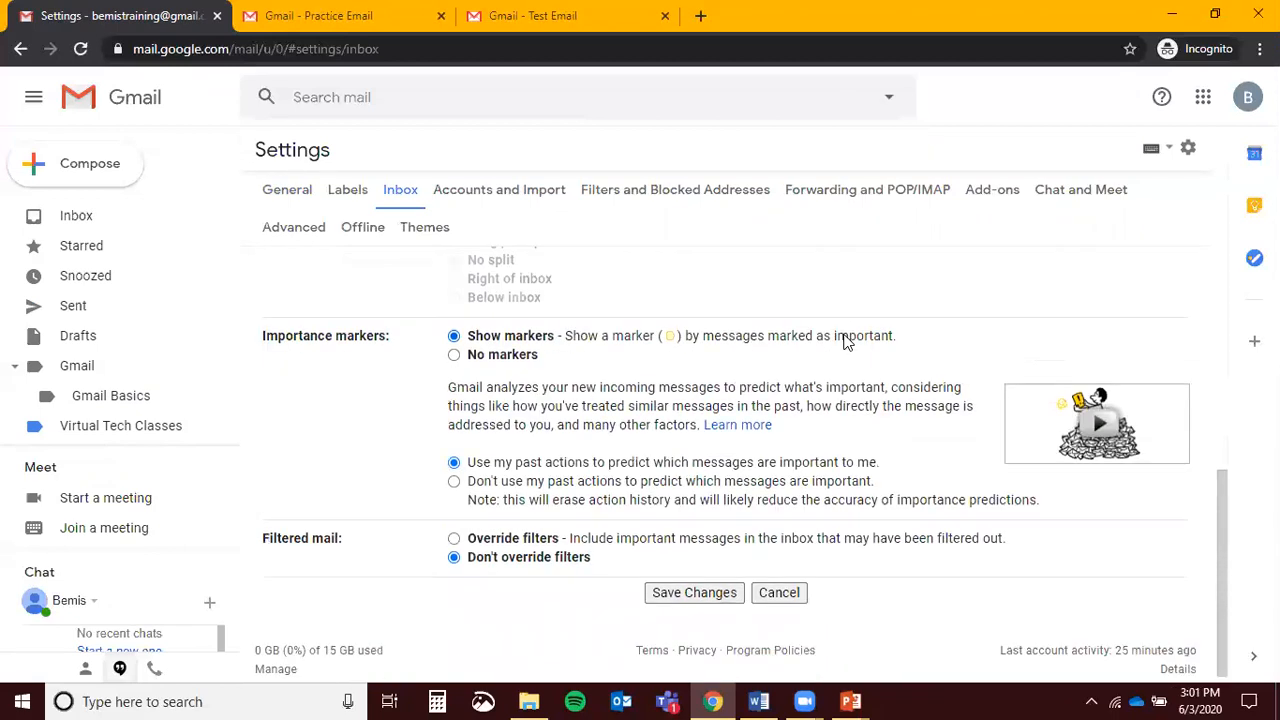
scroll(843, 345, up, 5)
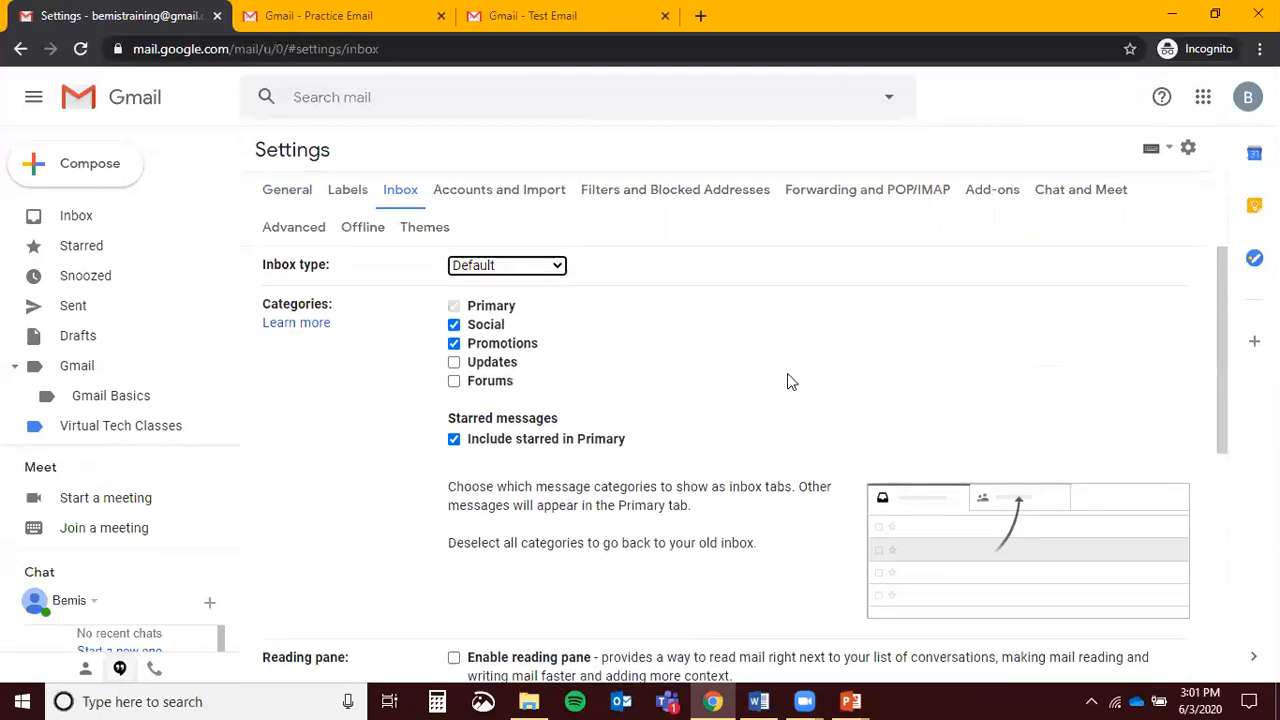
Preview the Mustard, Dark and Default themes, then cancel the theme picker without saving
click(435, 232)
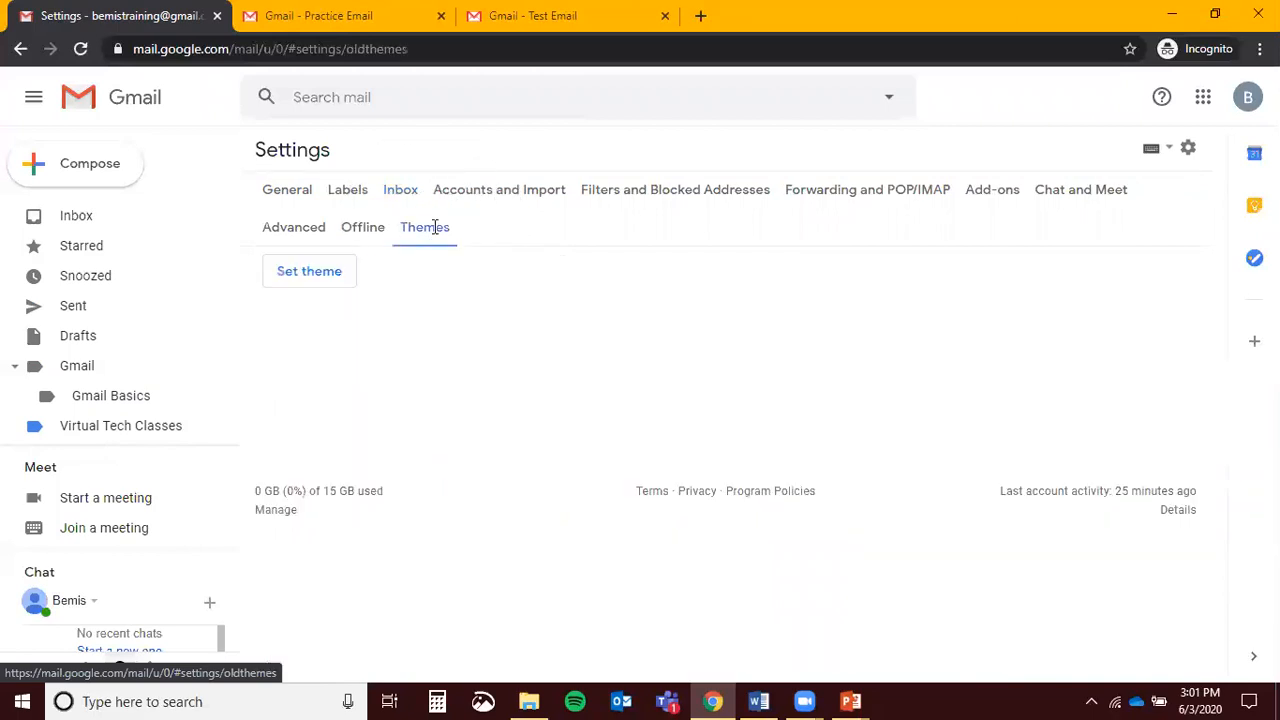
click(329, 287)
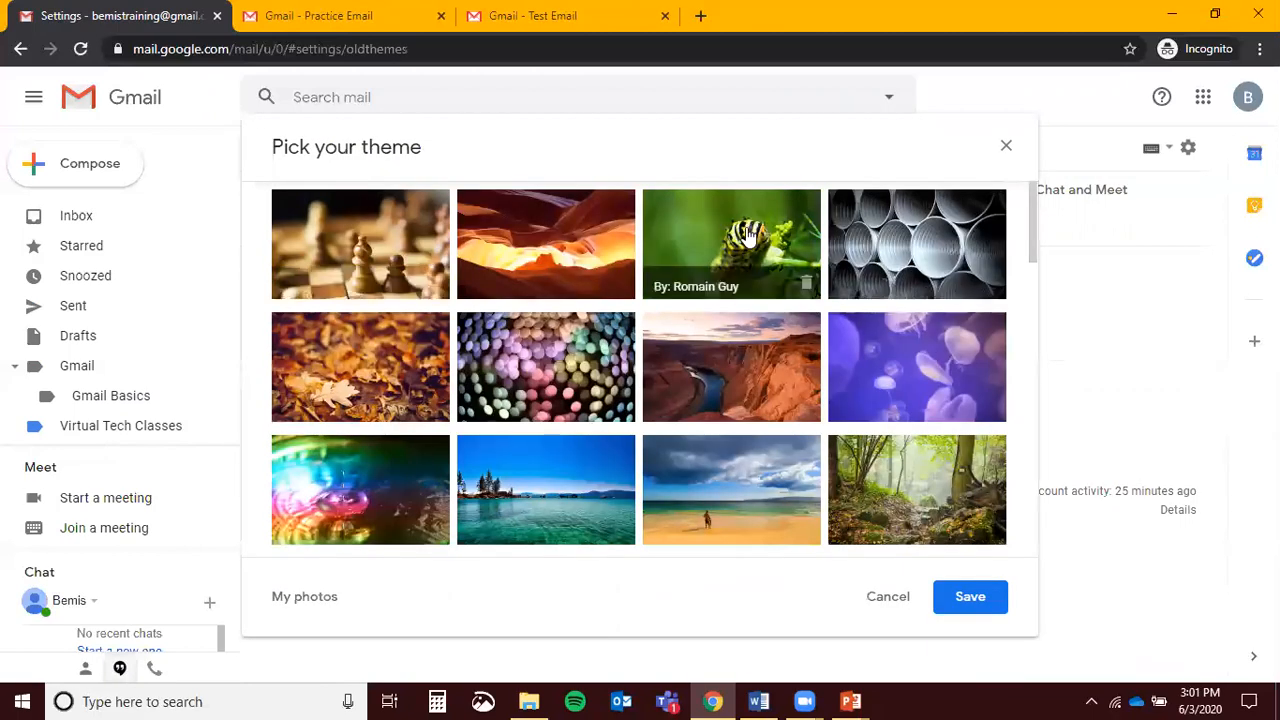
scroll(748, 240, down, 5)
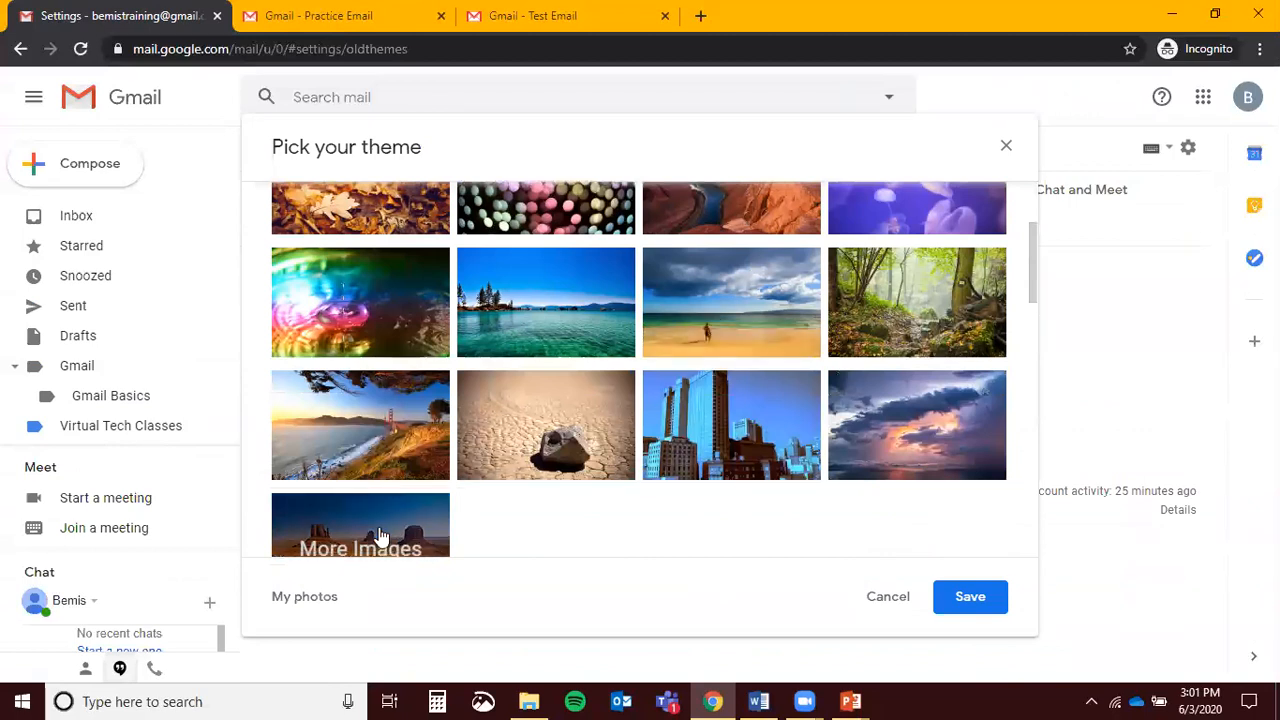
scroll(700, 380, down, 1)
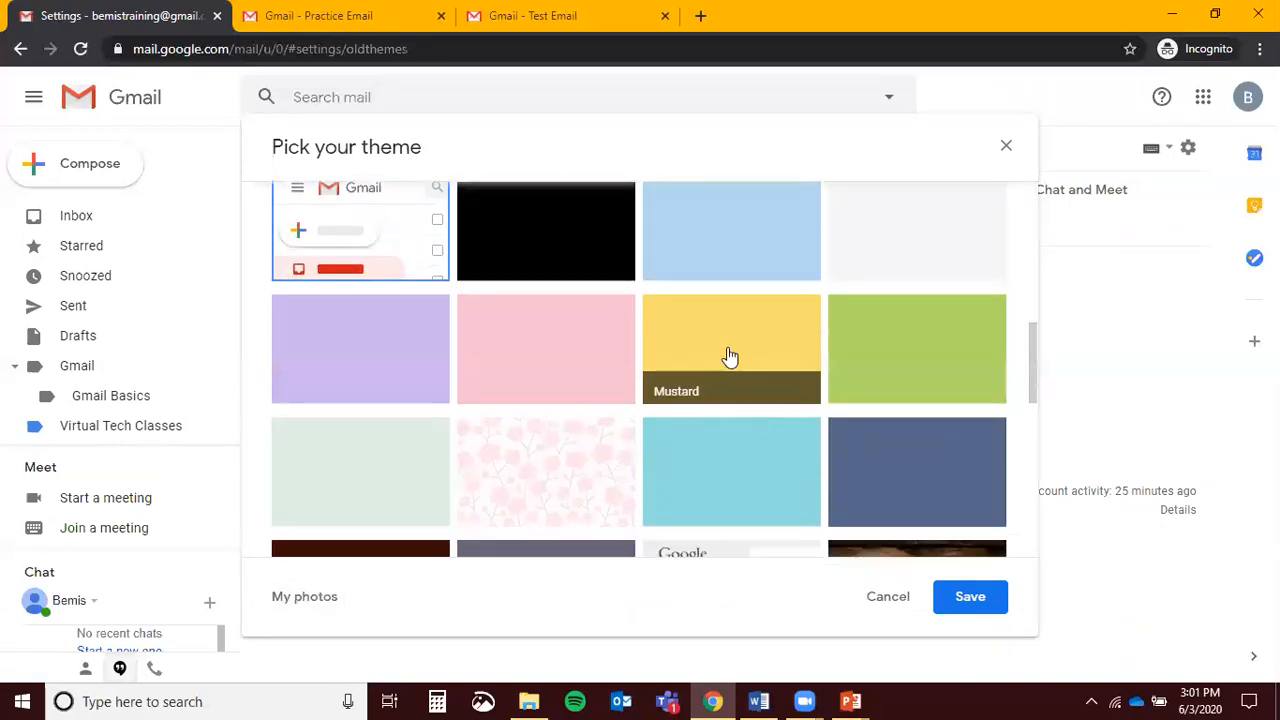
click(726, 341)
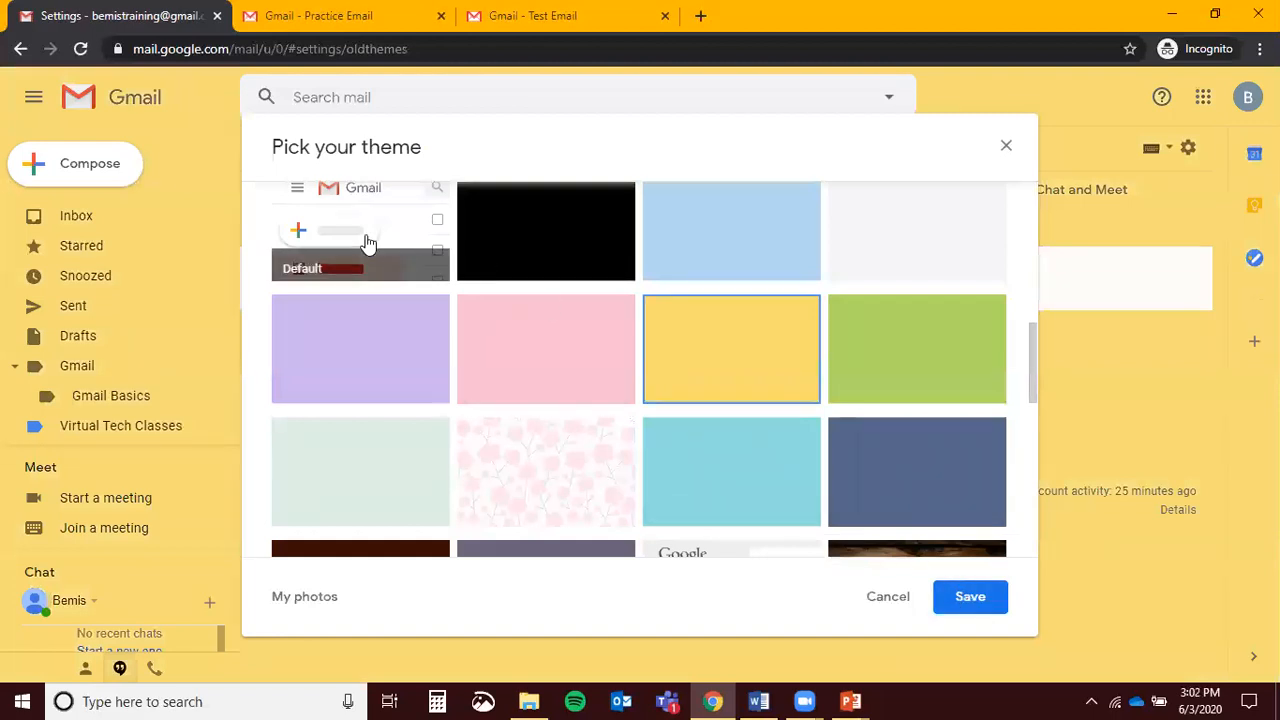
click(544, 242)
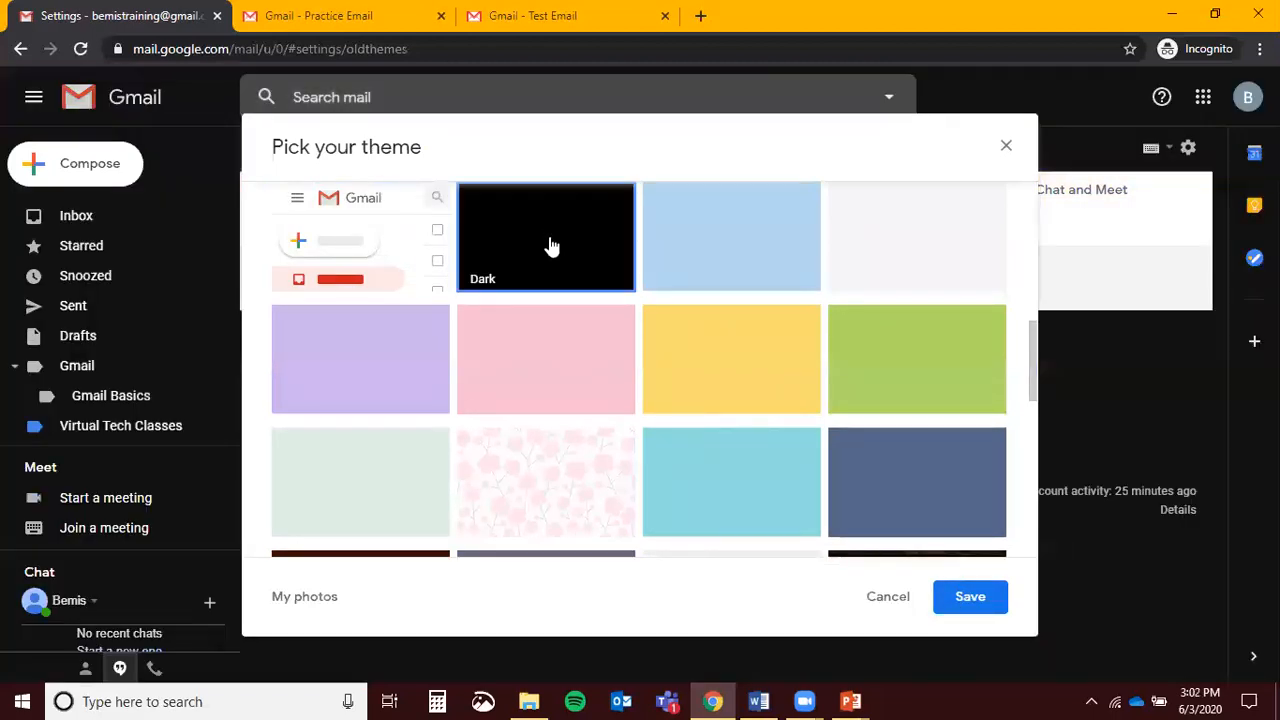
click(366, 234)
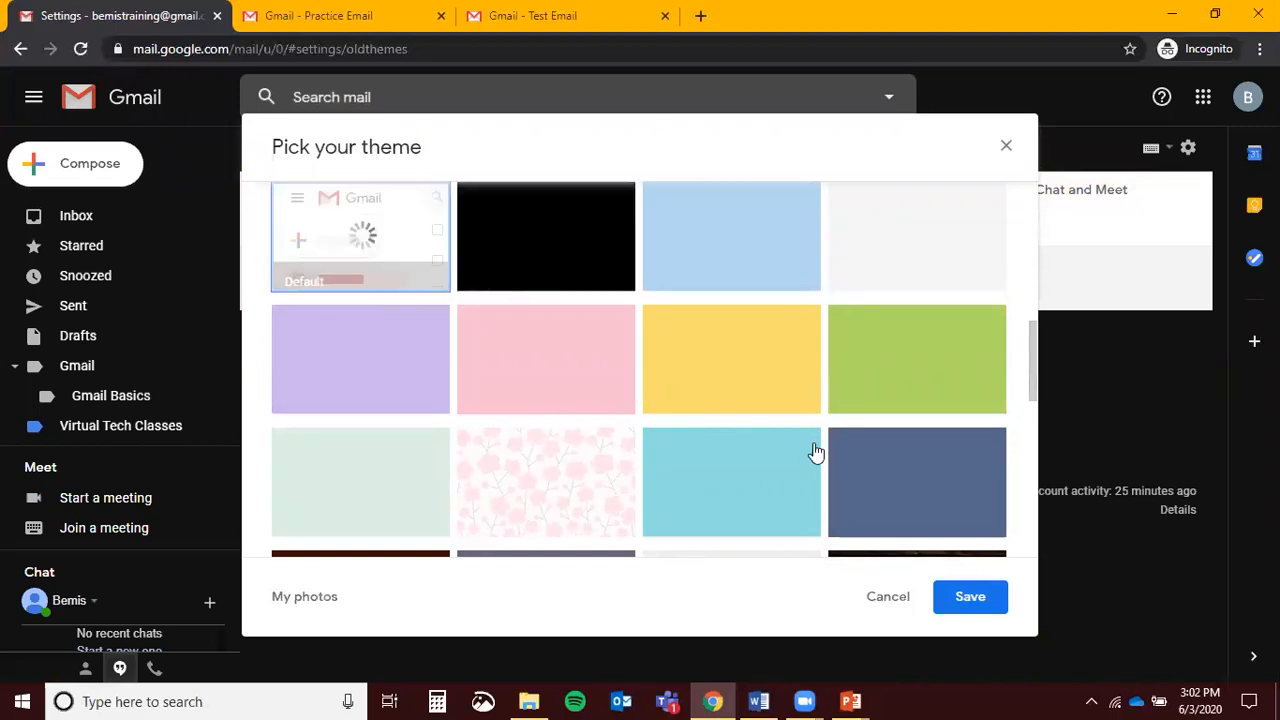
click(879, 606)
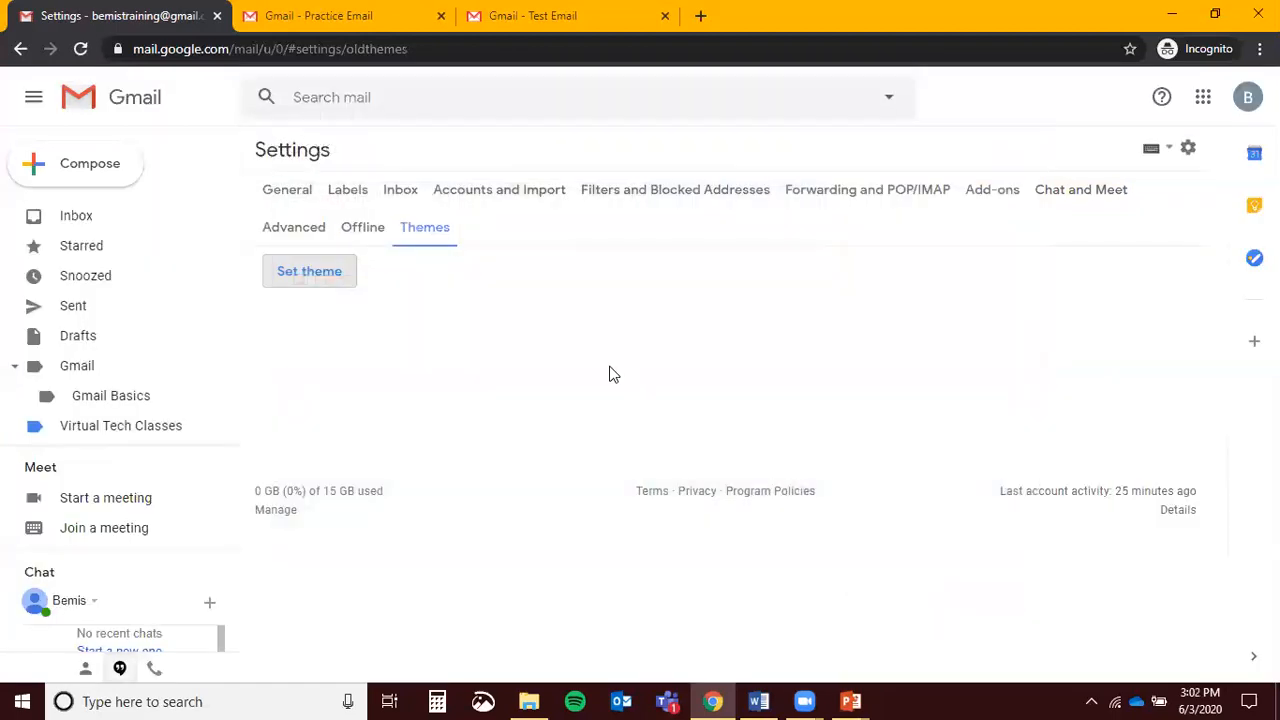
click(1188, 147)
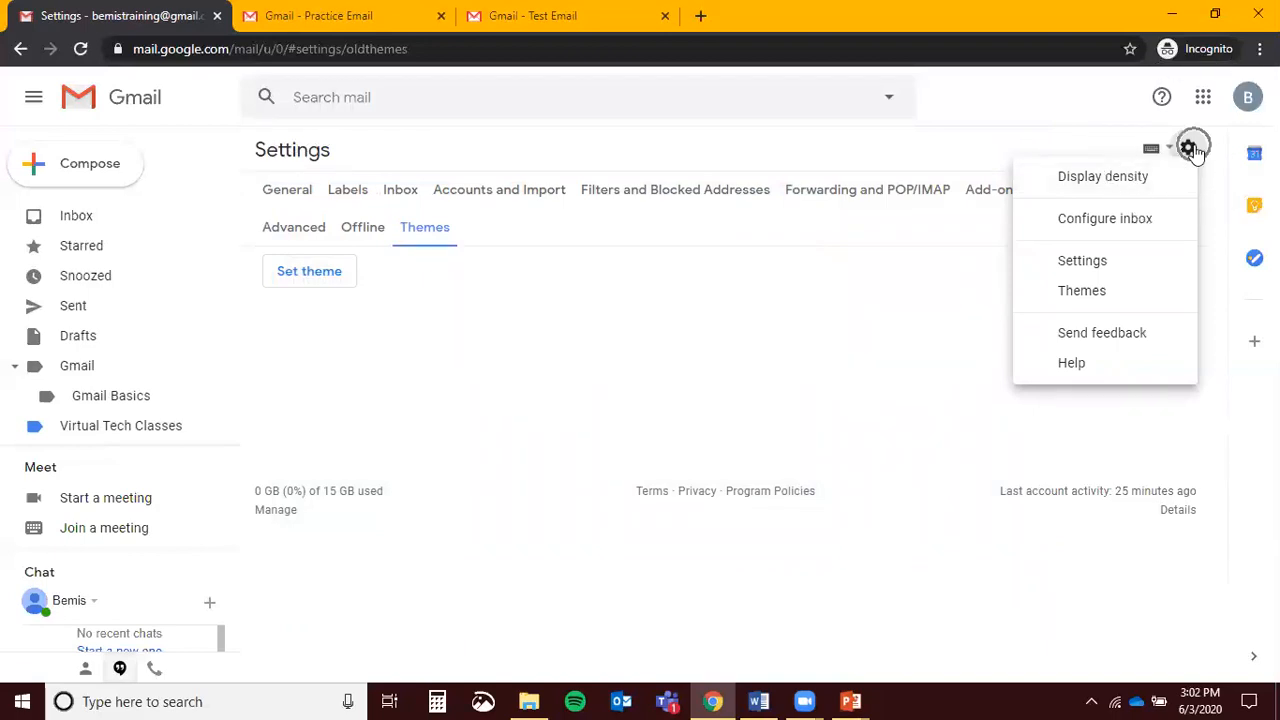
click(1120, 181)
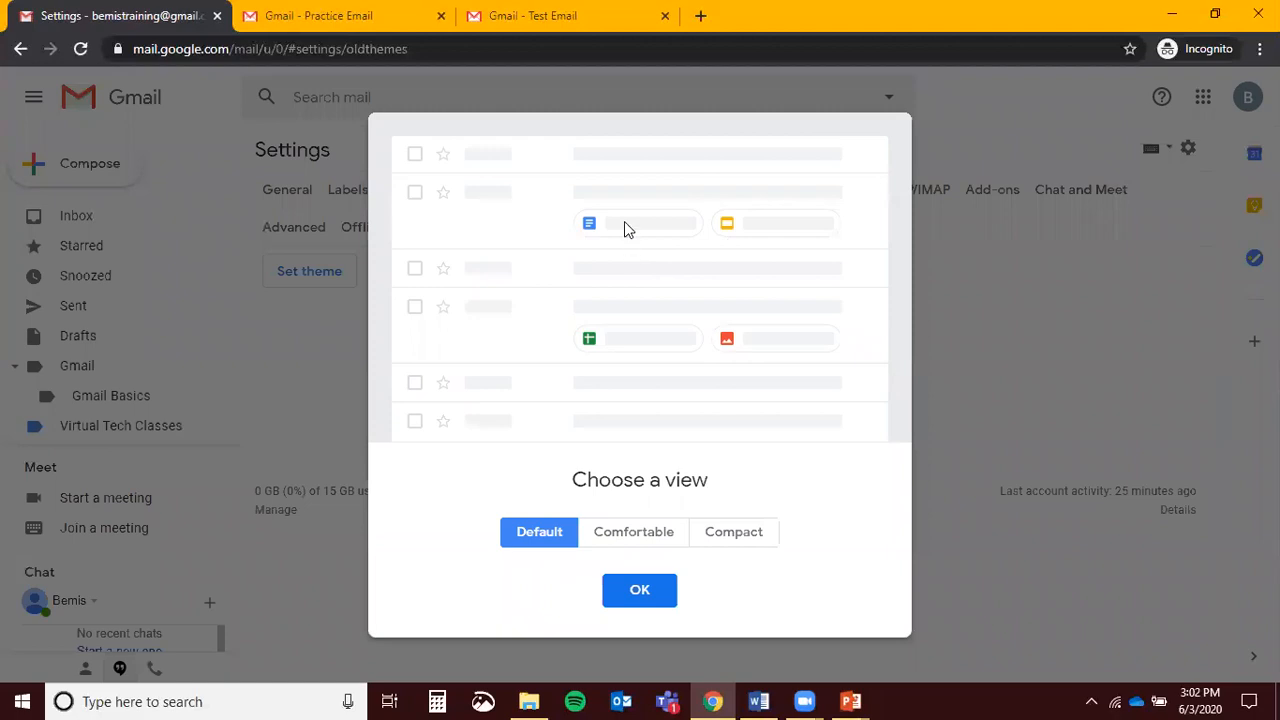
click(645, 541)
click(722, 533)
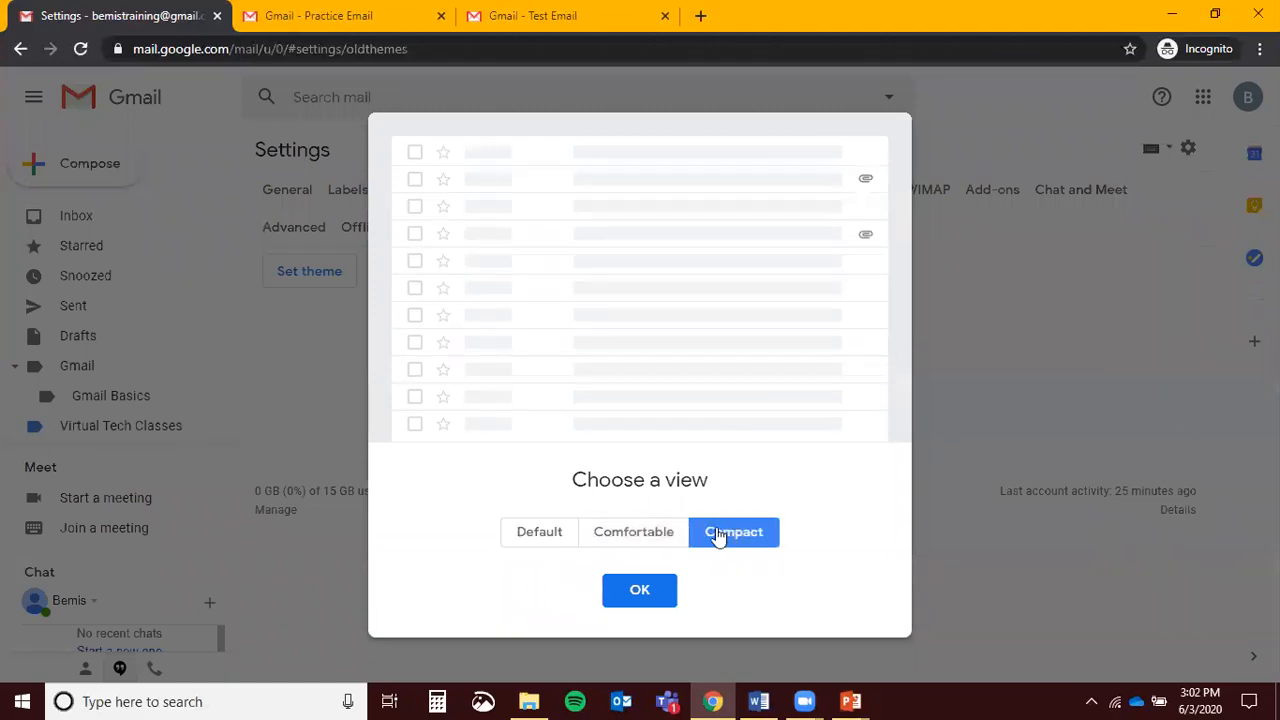
click(531, 531)
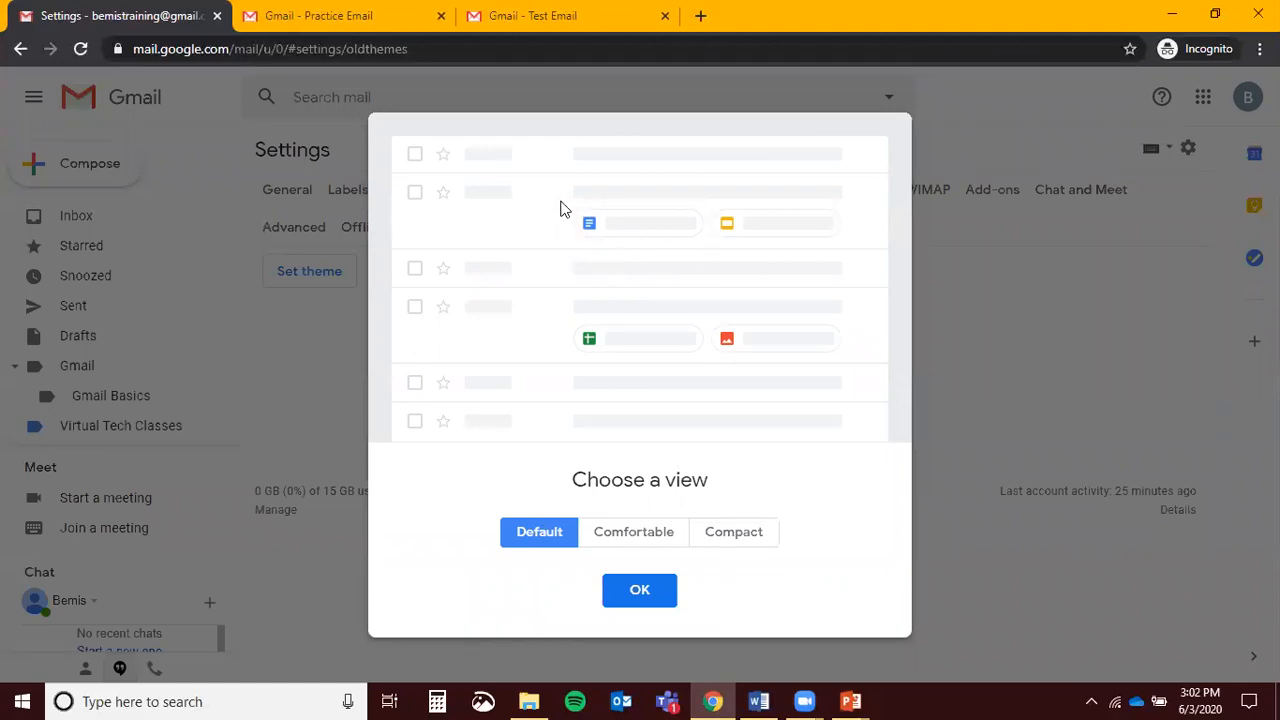
click(655, 531)
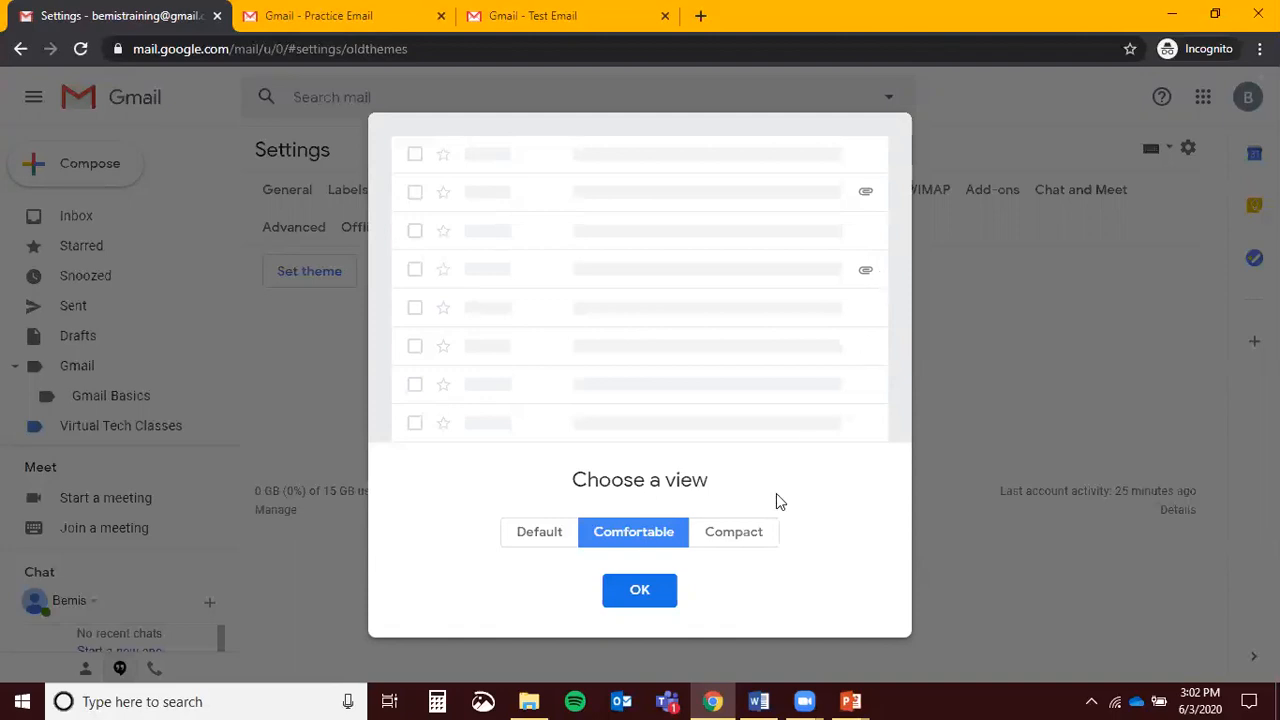
click(537, 532)
click(640, 592)
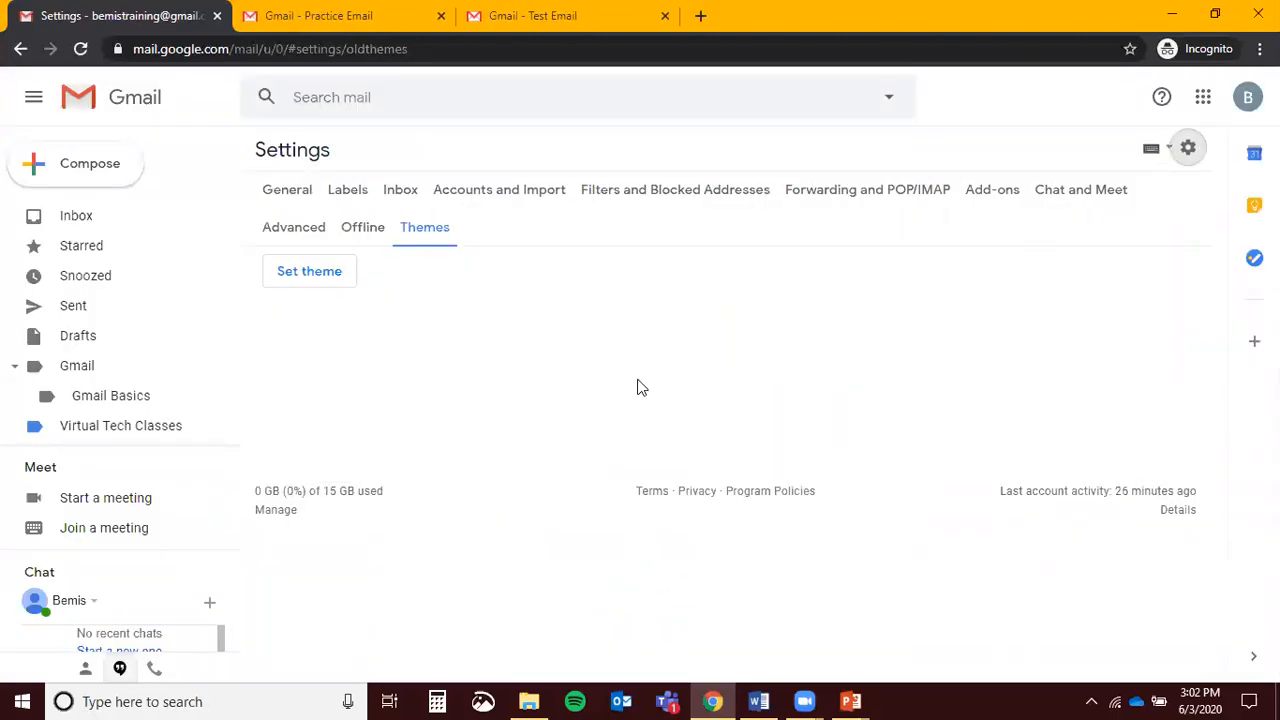
click(325, 90)
click(489, 391)
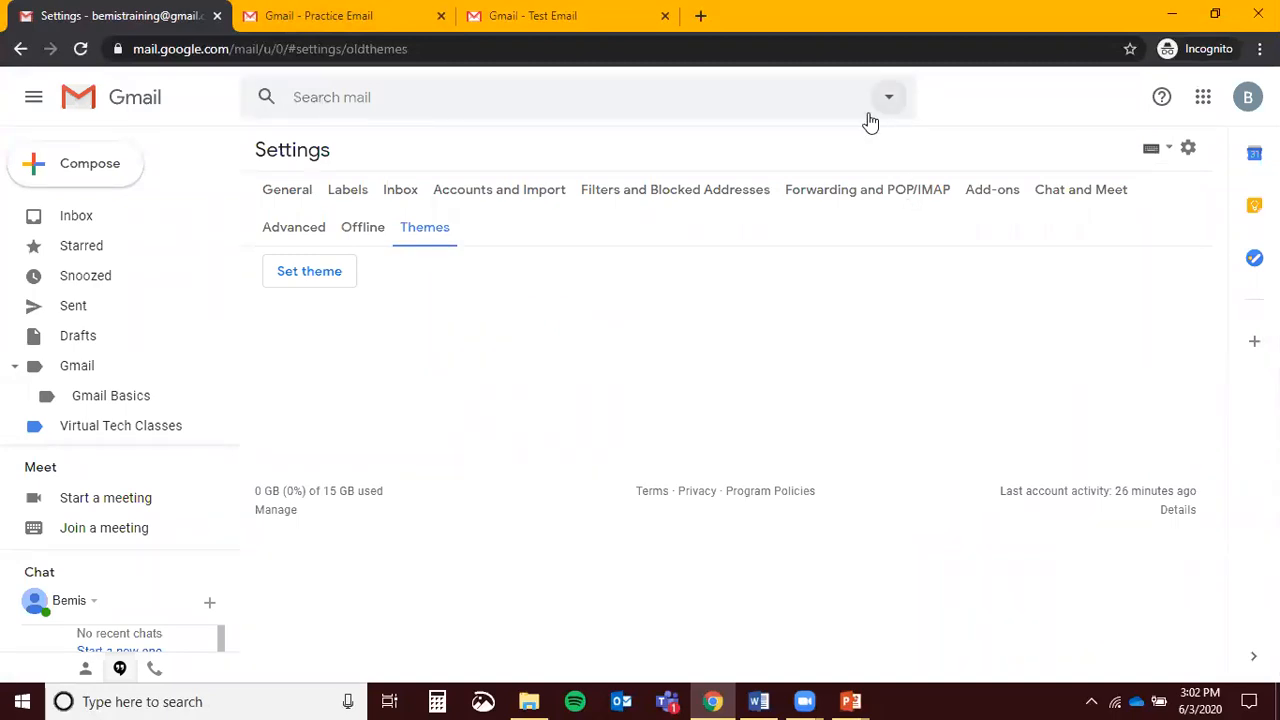
Search mail for 'practice', discarding unsaved settings changes, and review the six results
click(414, 98)
text(practice)
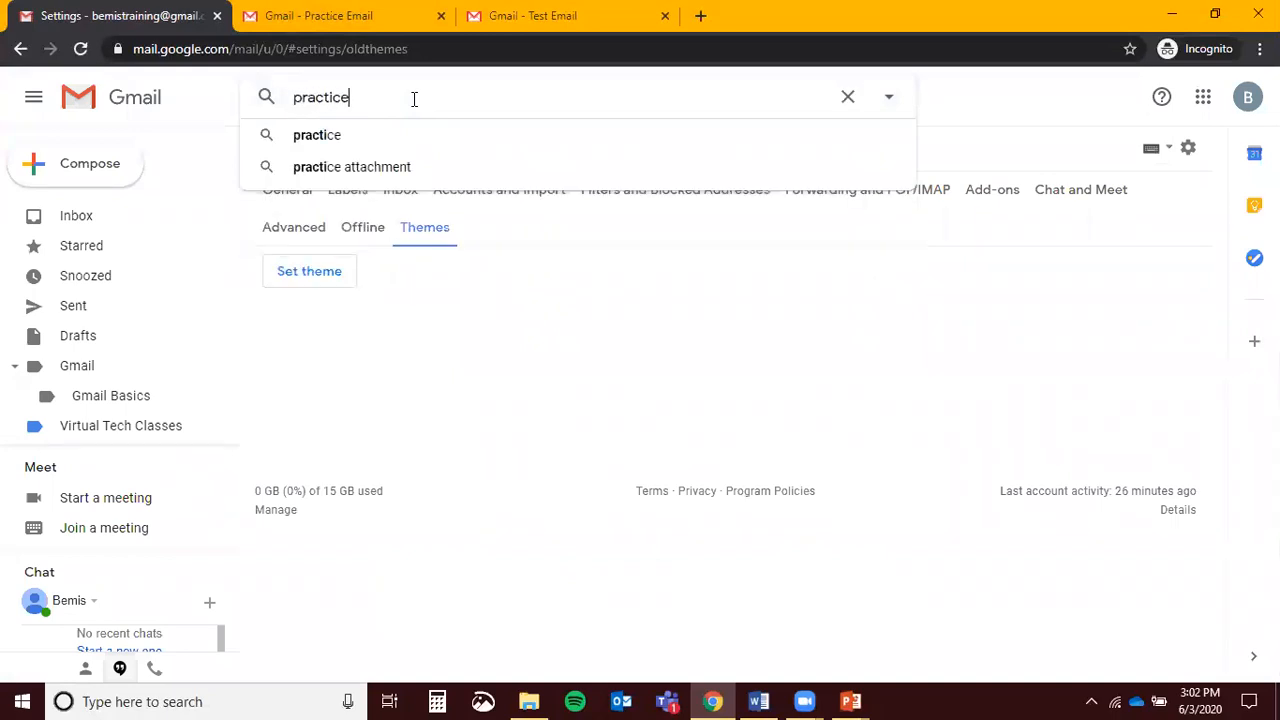
key(Return)
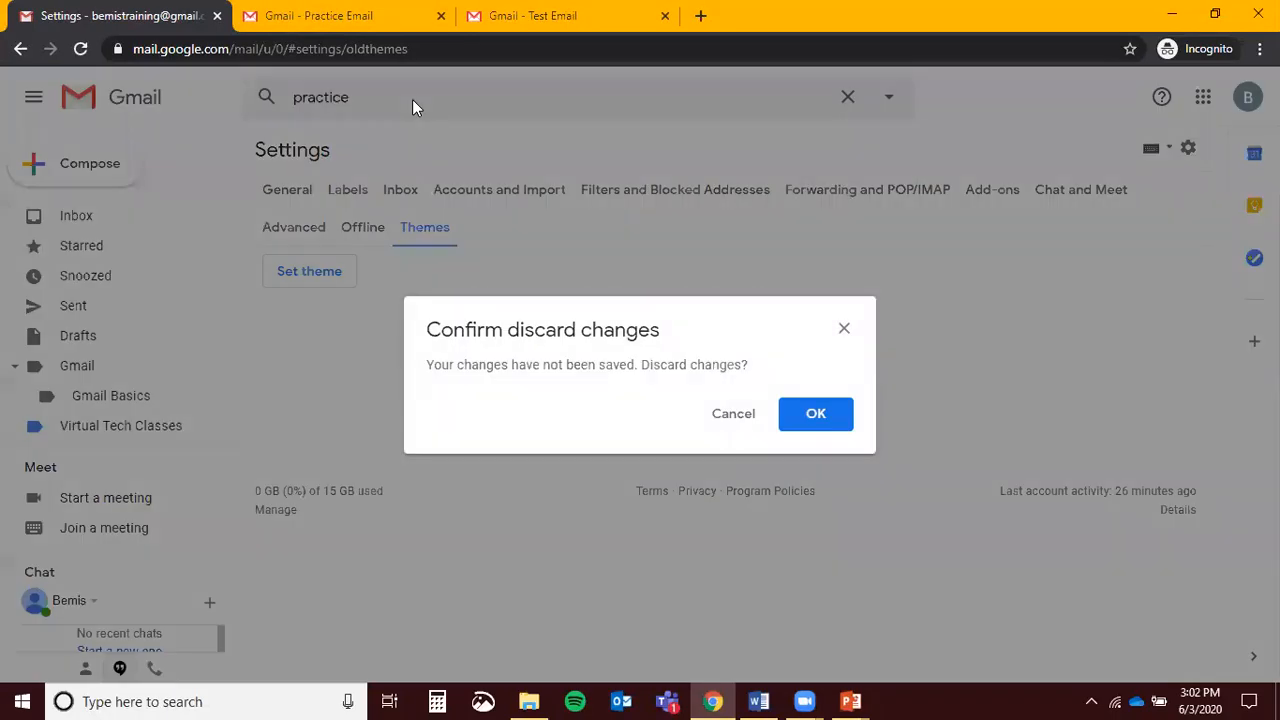
click(803, 420)
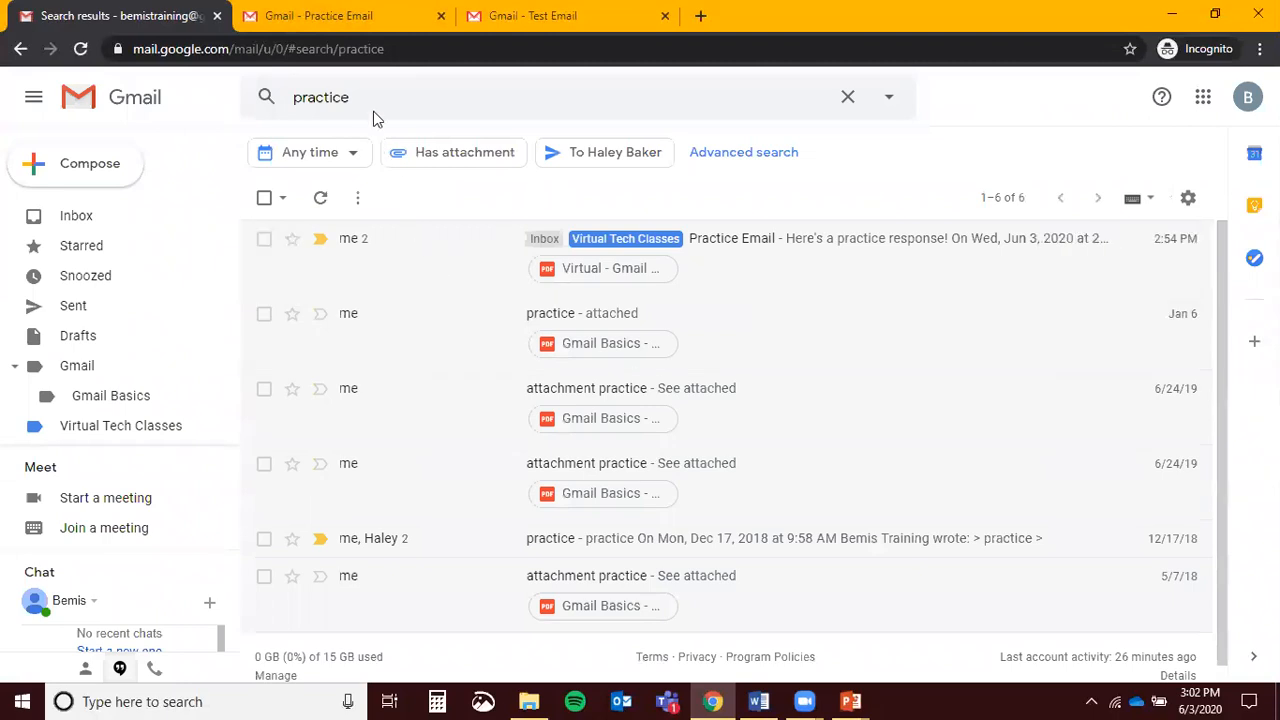
scroll(494, 345, down, 1)
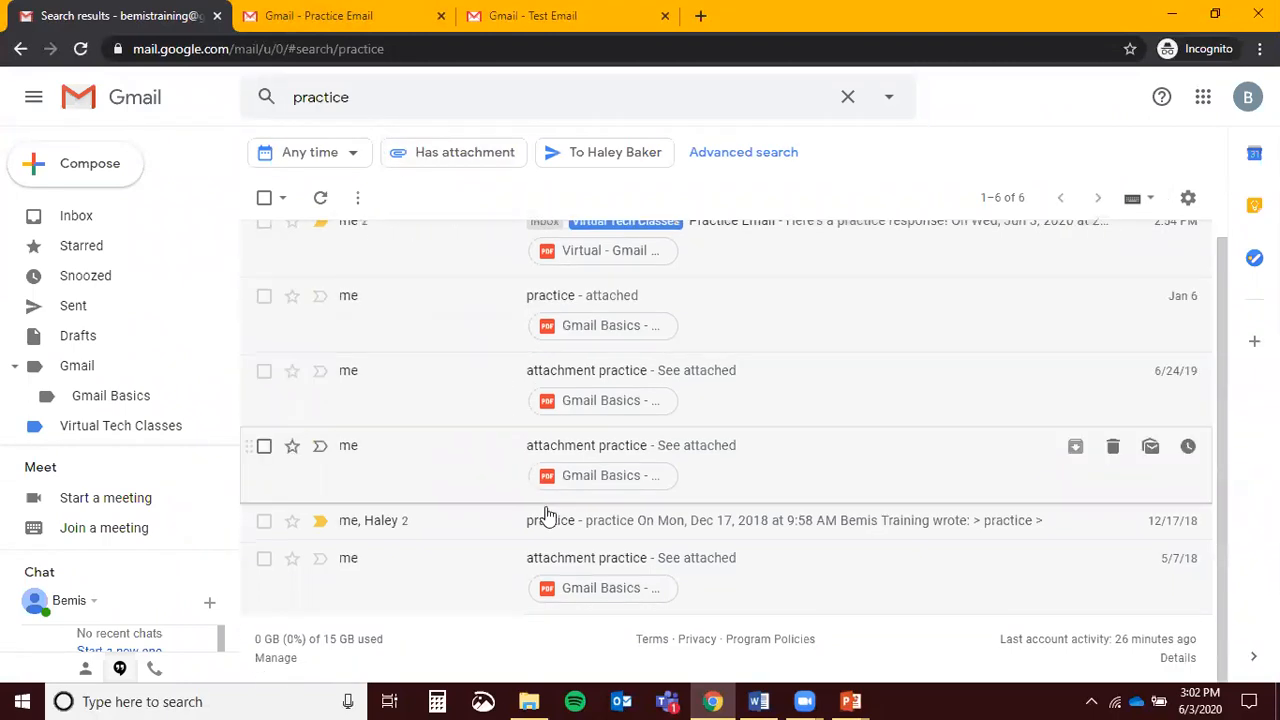
scroll(523, 309, up, 1)
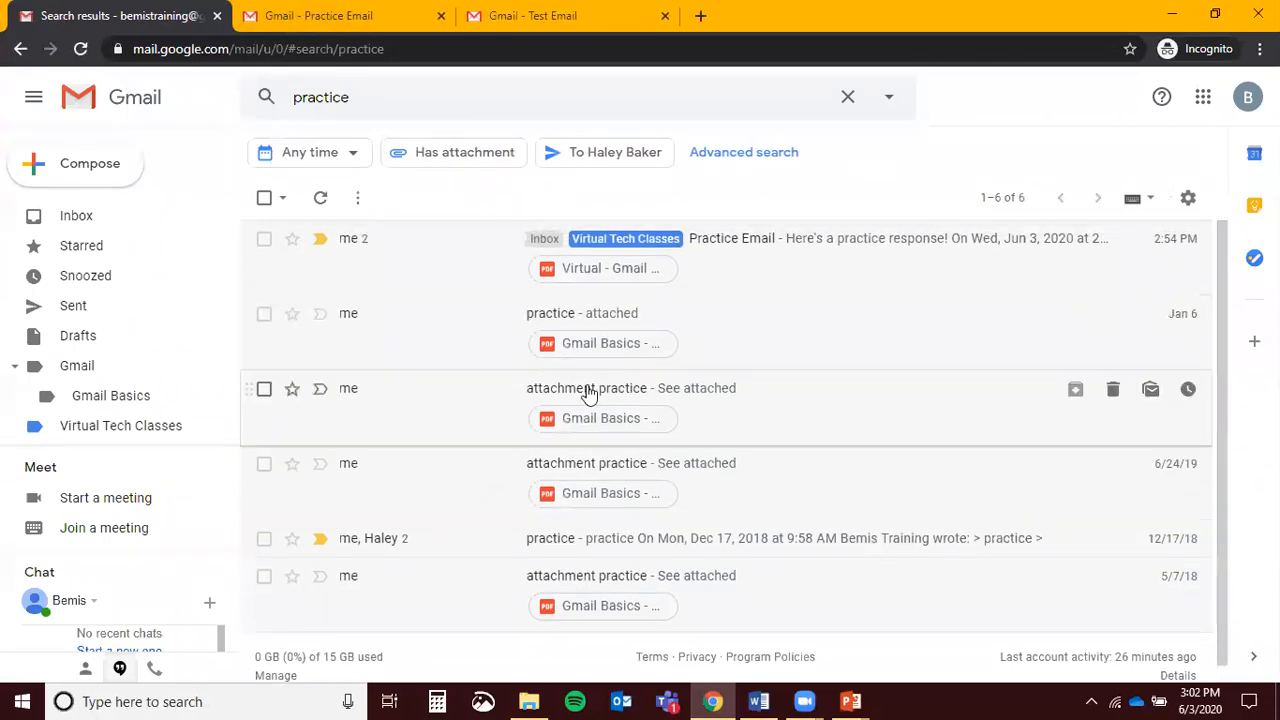
click(400, 97)
Search for the account's own address and narrow results to the five with attachments
text(bemis)
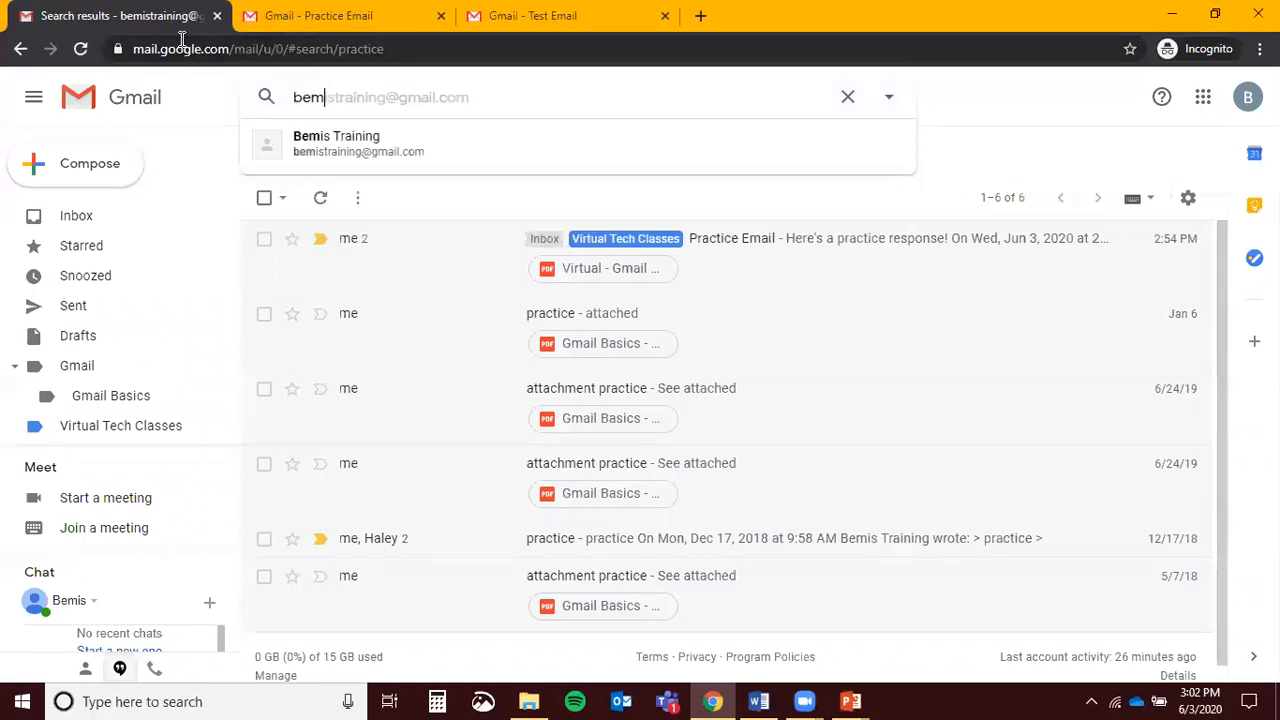
click(425, 143)
scroll(500, 300, down, 4)
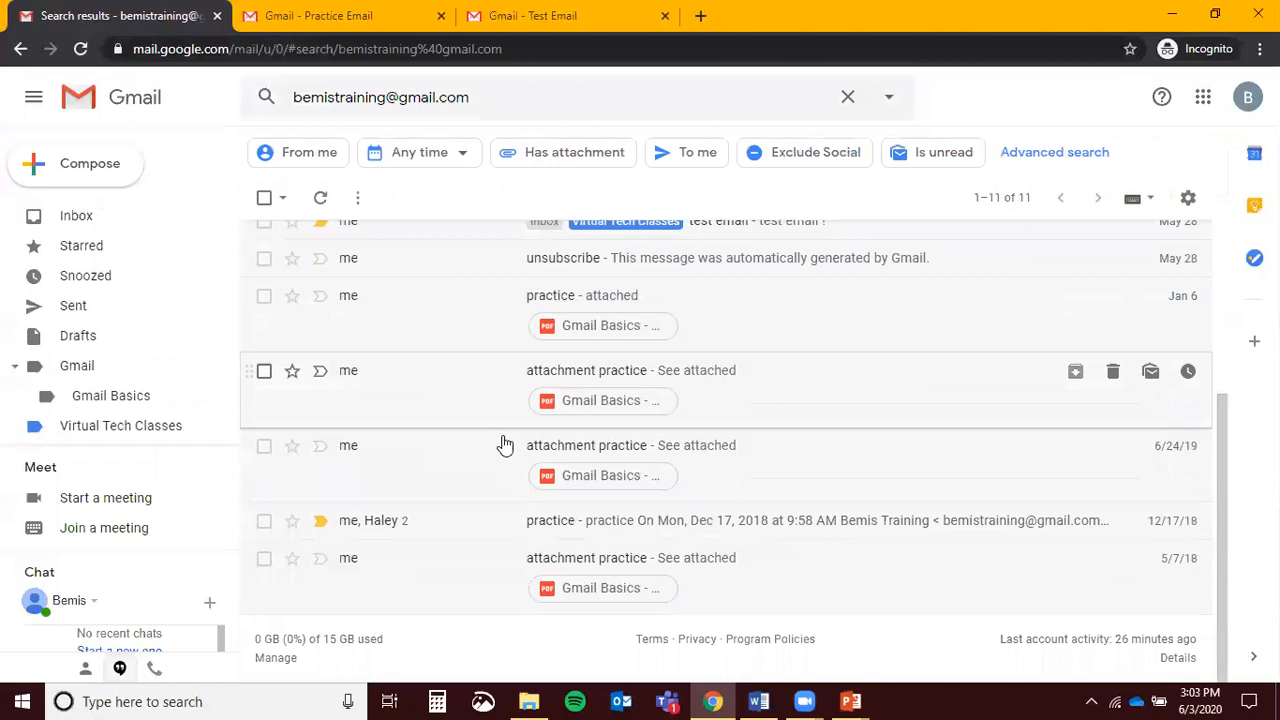
scroll(505, 445, up, 3)
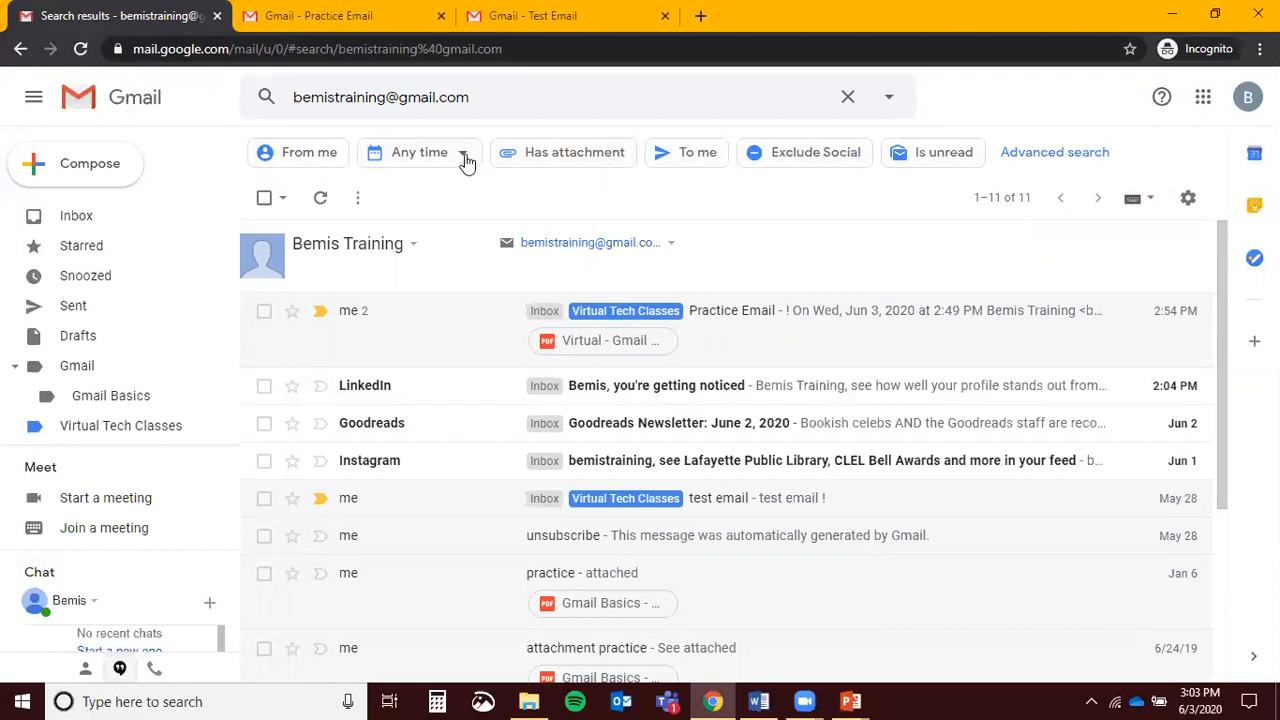
click(561, 157)
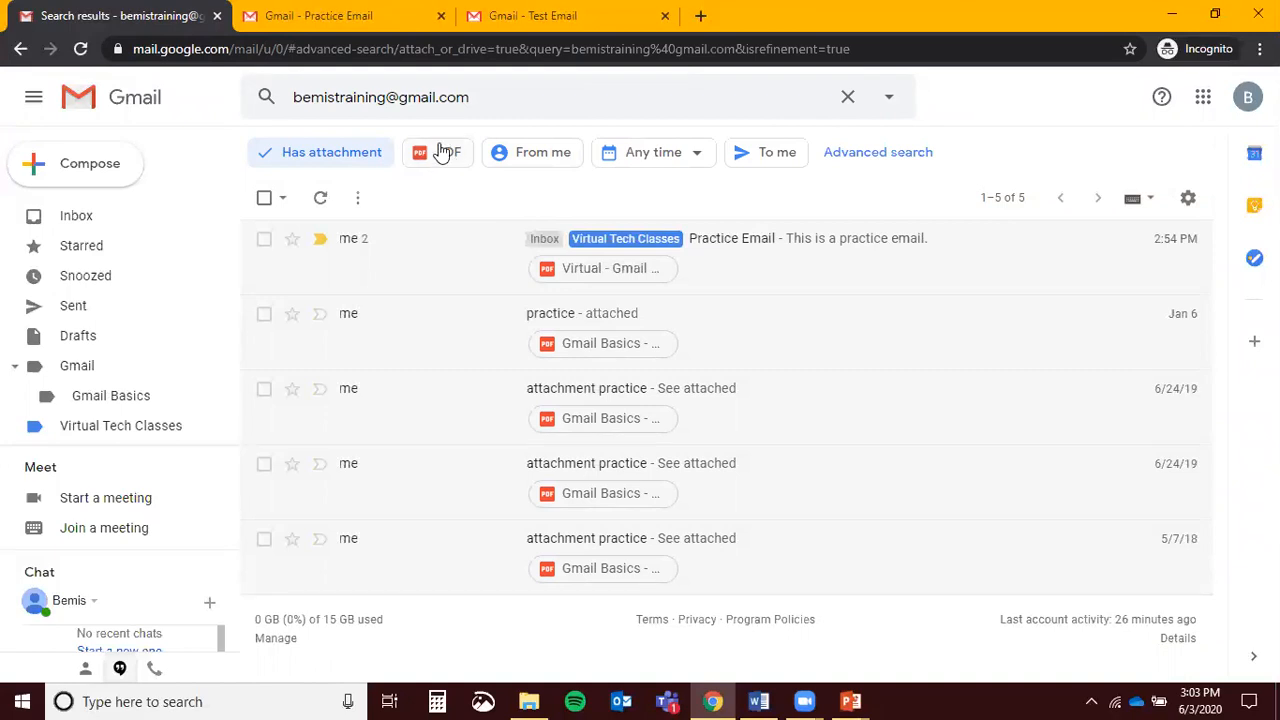
Clear the search, look at the advanced search panel, and sign out of the account
click(848, 99)
click(889, 104)
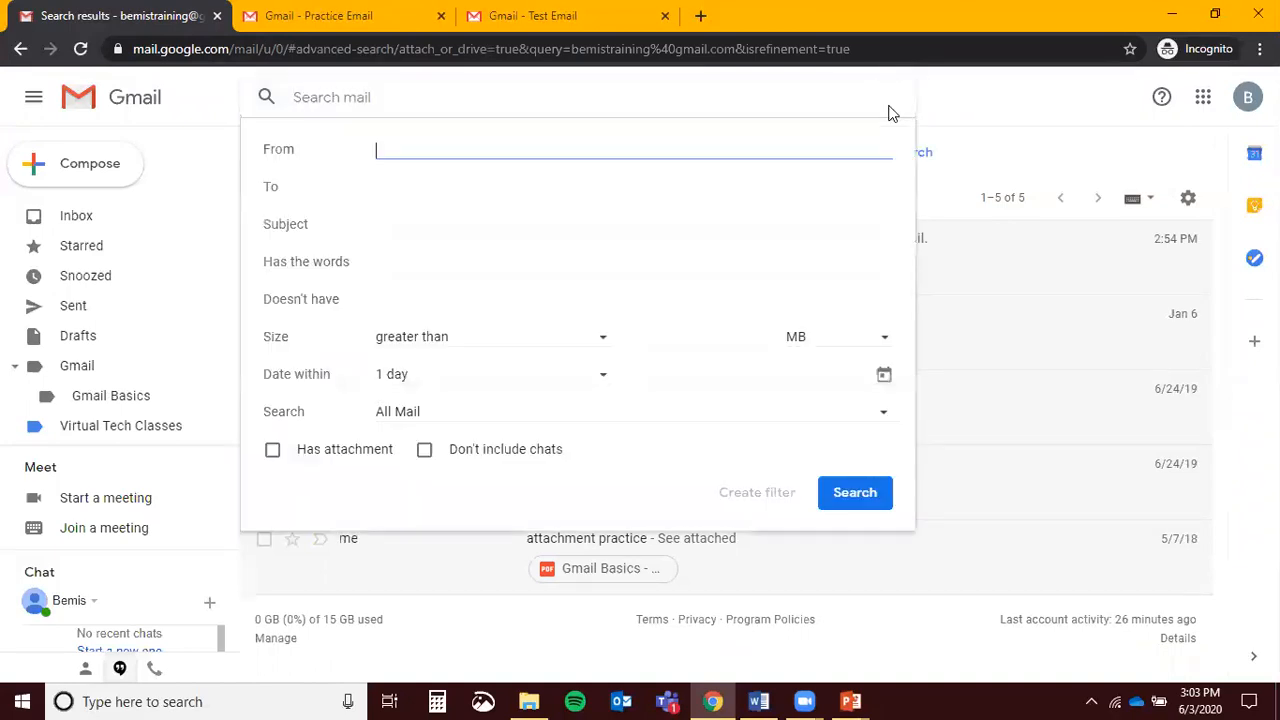
click(954, 109)
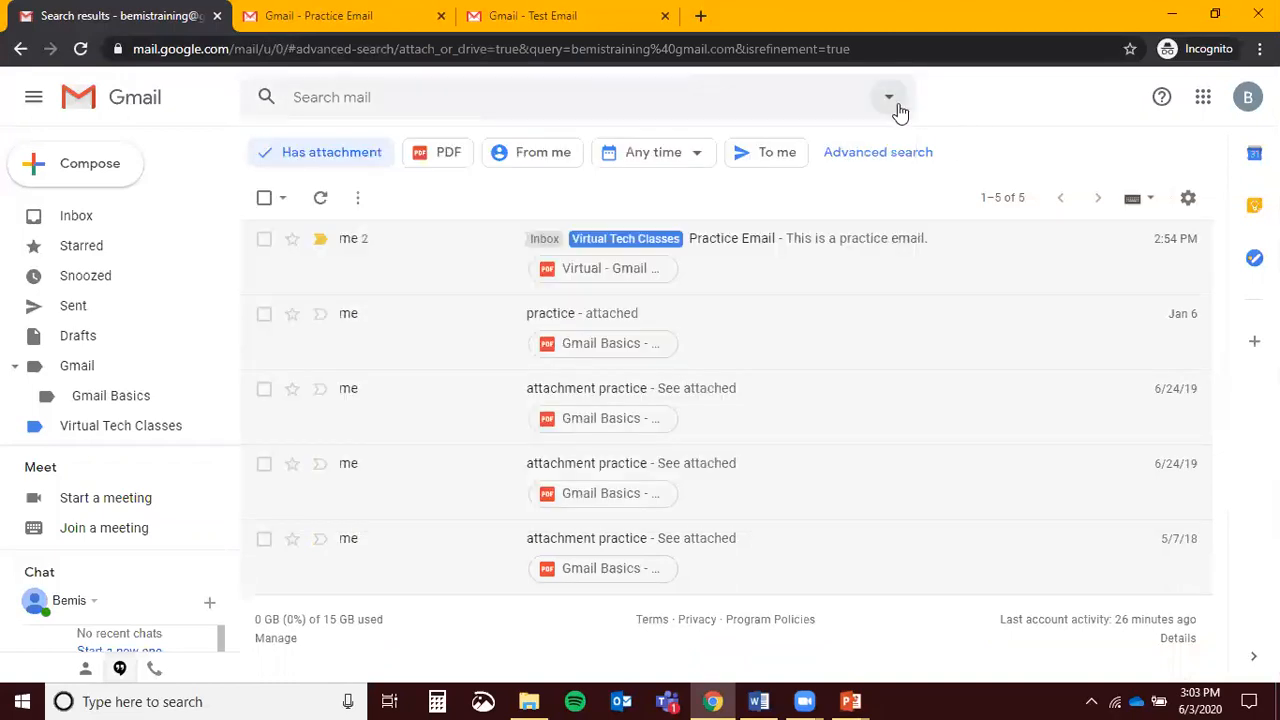
click(889, 99)
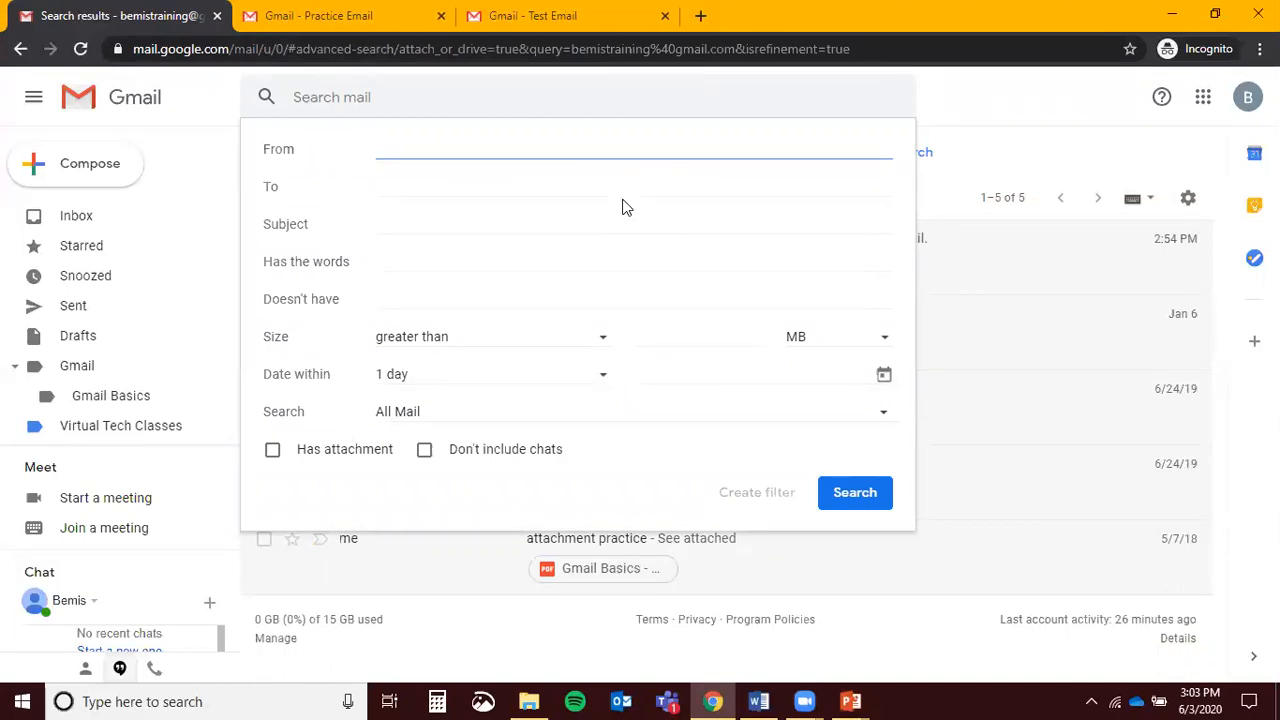
click(1036, 157)
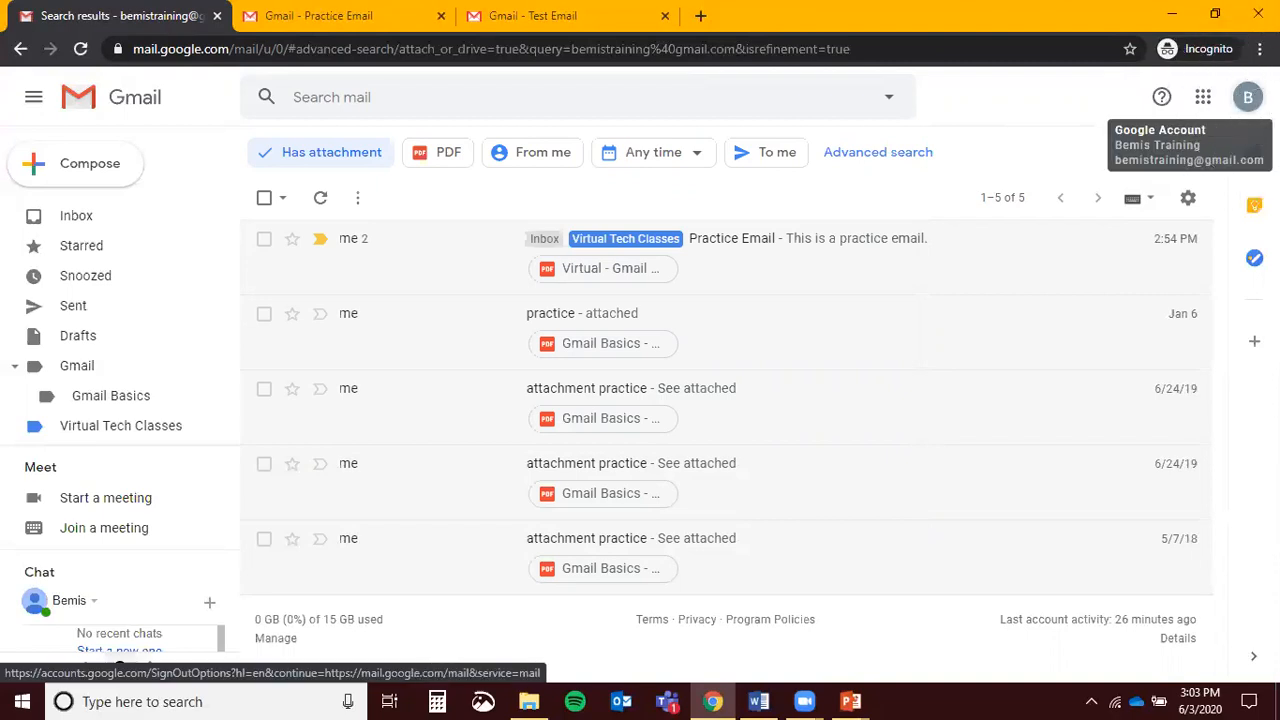
click(1248, 97)
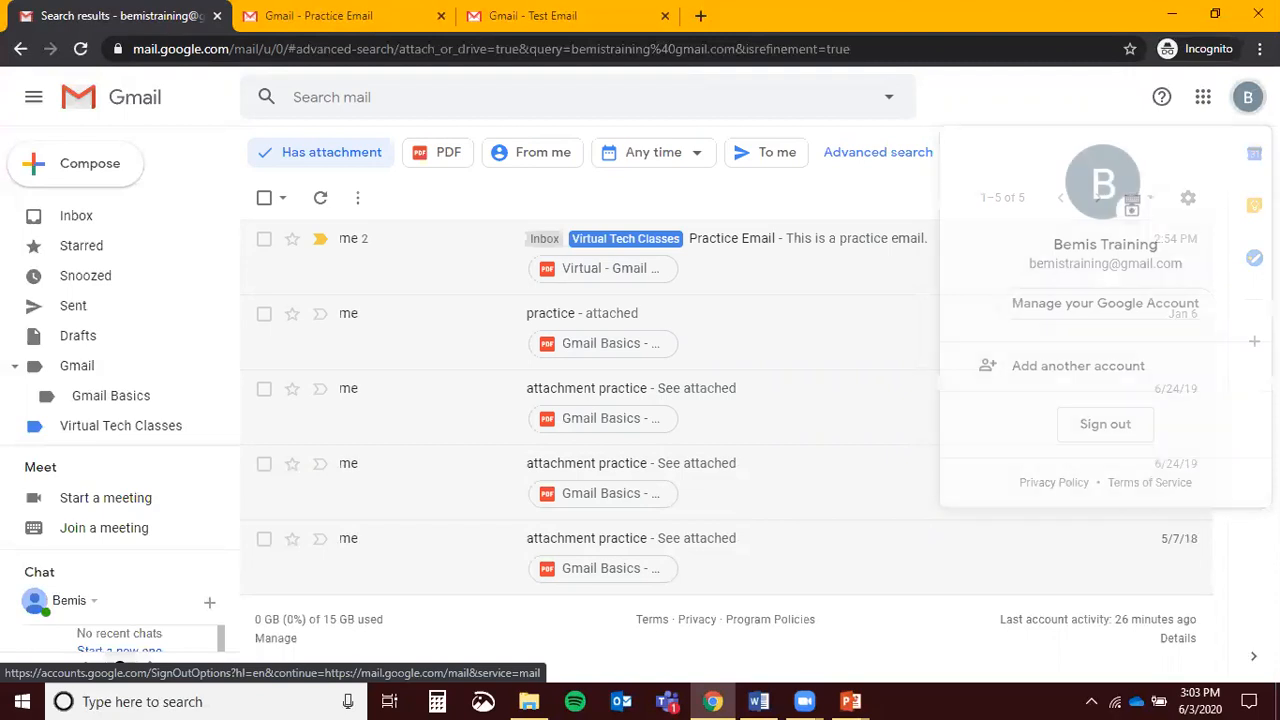
click(1105, 424)
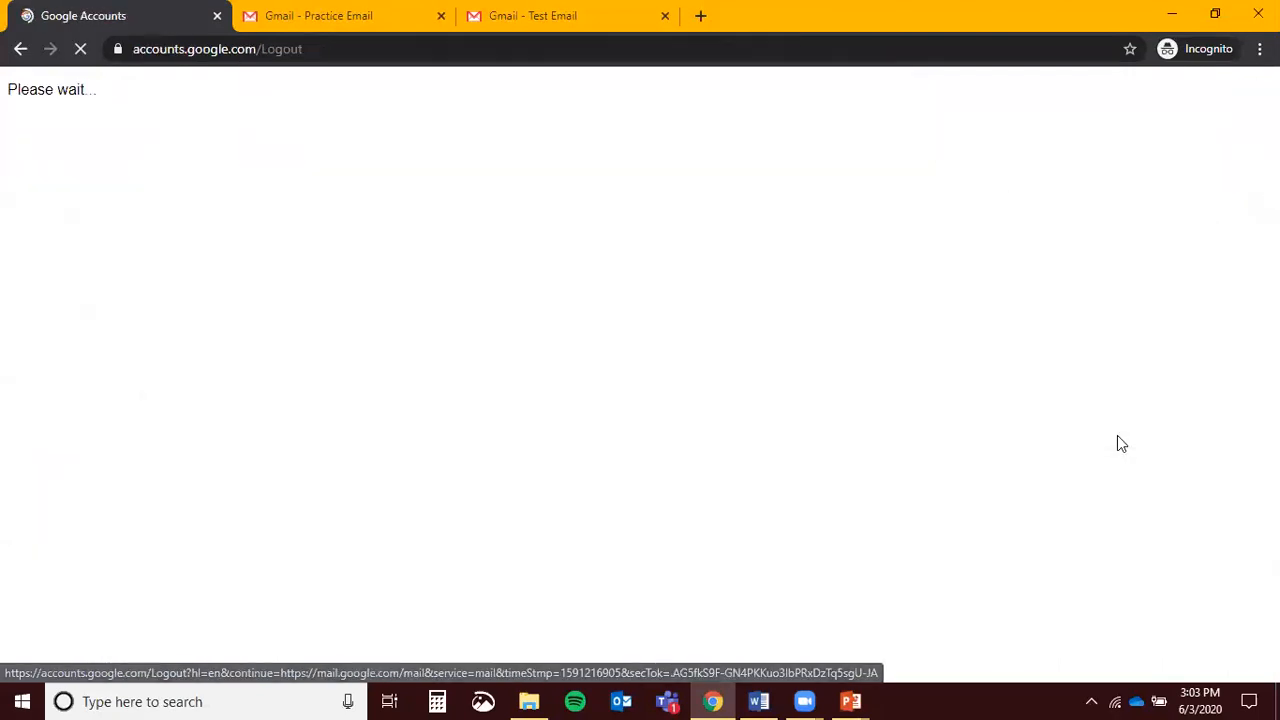